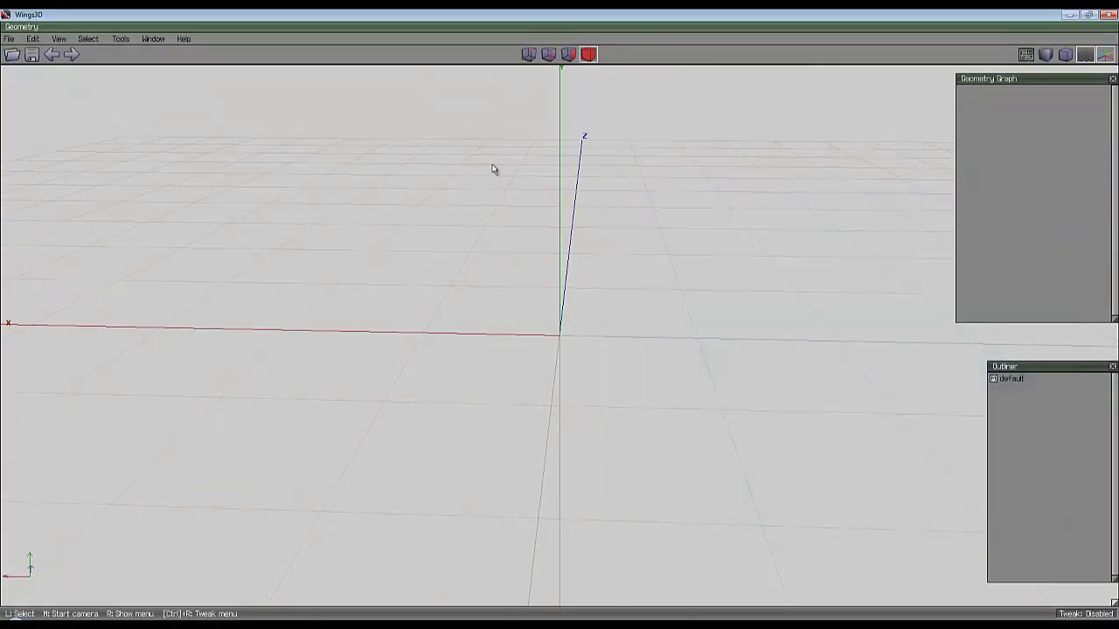
Step: Create a default cube at the origin
right_click(513, 175)
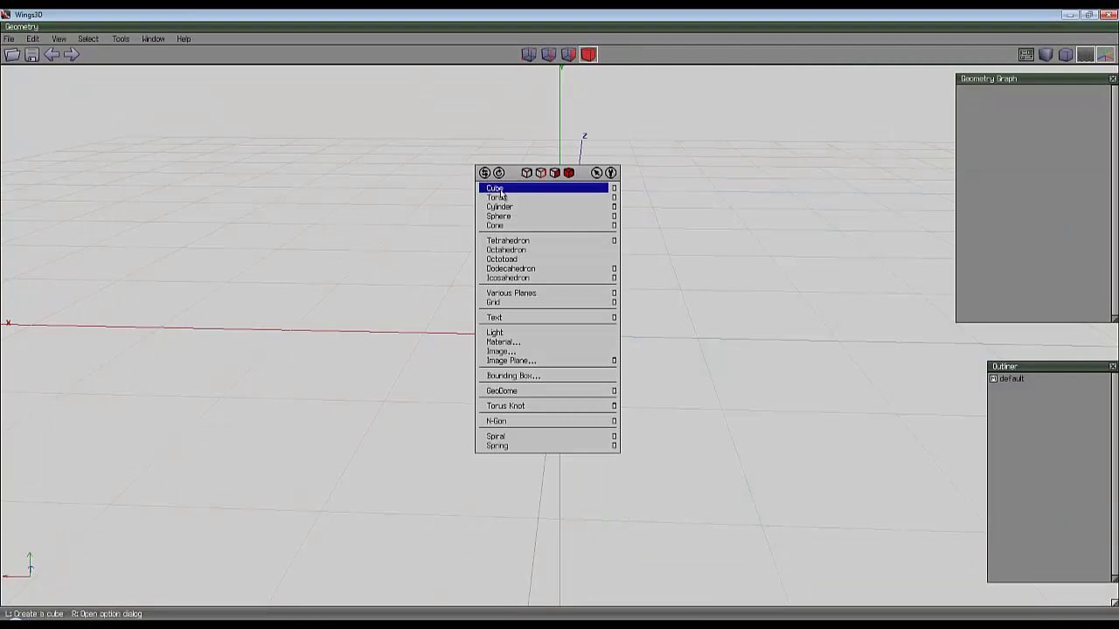
left_click(502, 191)
scroll(544, 210, "down", 4)
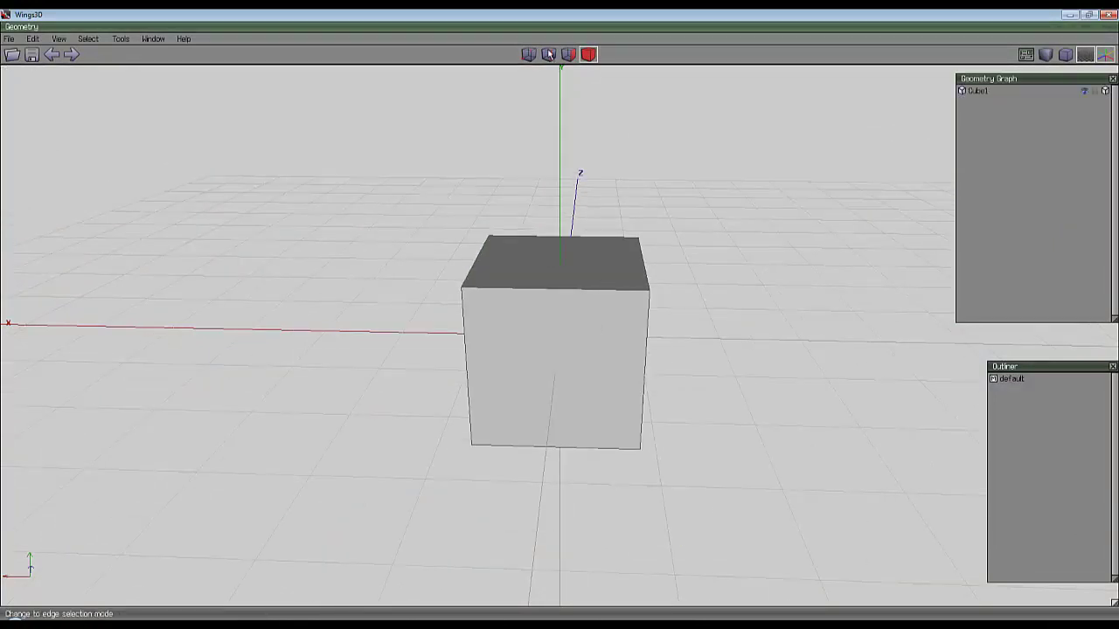
Step: Mark as hard the eight cube edges forming a closed seam loop, excluding one face's horizontal edges and the opposite face's vertical edges; clear the selection
left_click(549, 55)
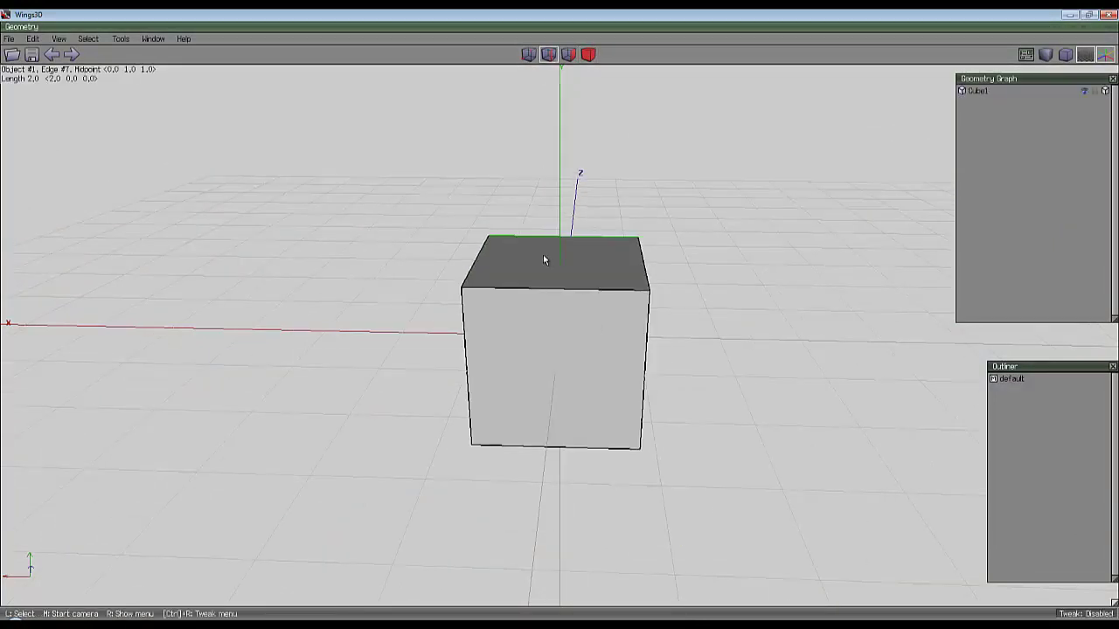
left_click(632, 289)
left_click(645, 274)
left_click(617, 238)
left_click(467, 354)
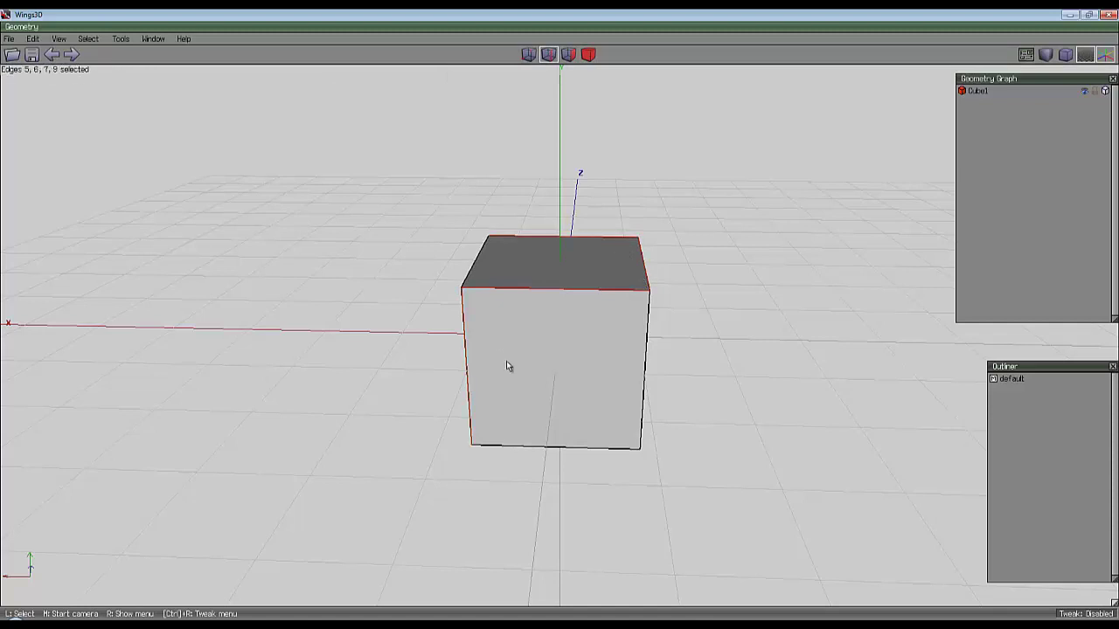
left_click(532, 446)
middle_click(530, 409)
left_click(562, 322)
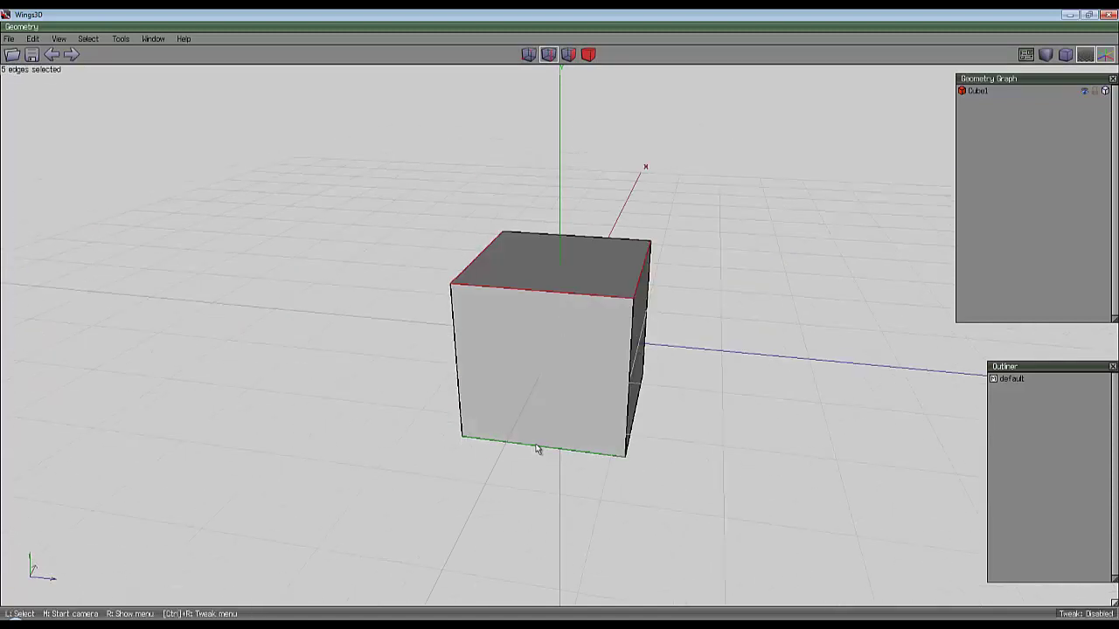
left_click(537, 450)
middle_click(537, 449)
left_click(561, 323)
left_click(554, 439)
left_click(644, 383)
middle_click(643, 383)
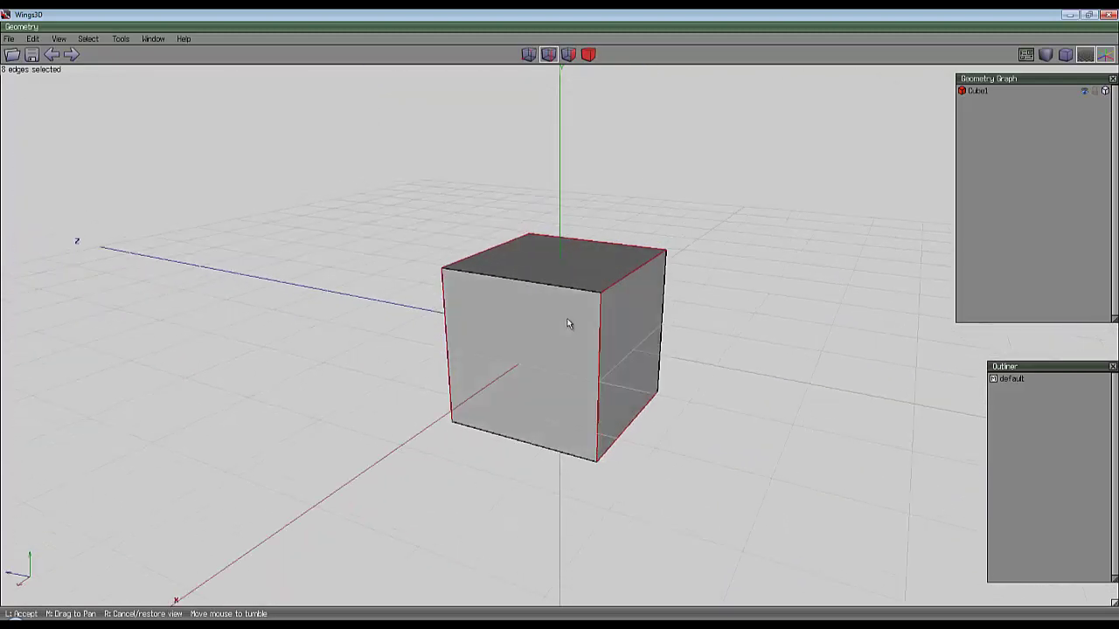
left_click(578, 285)
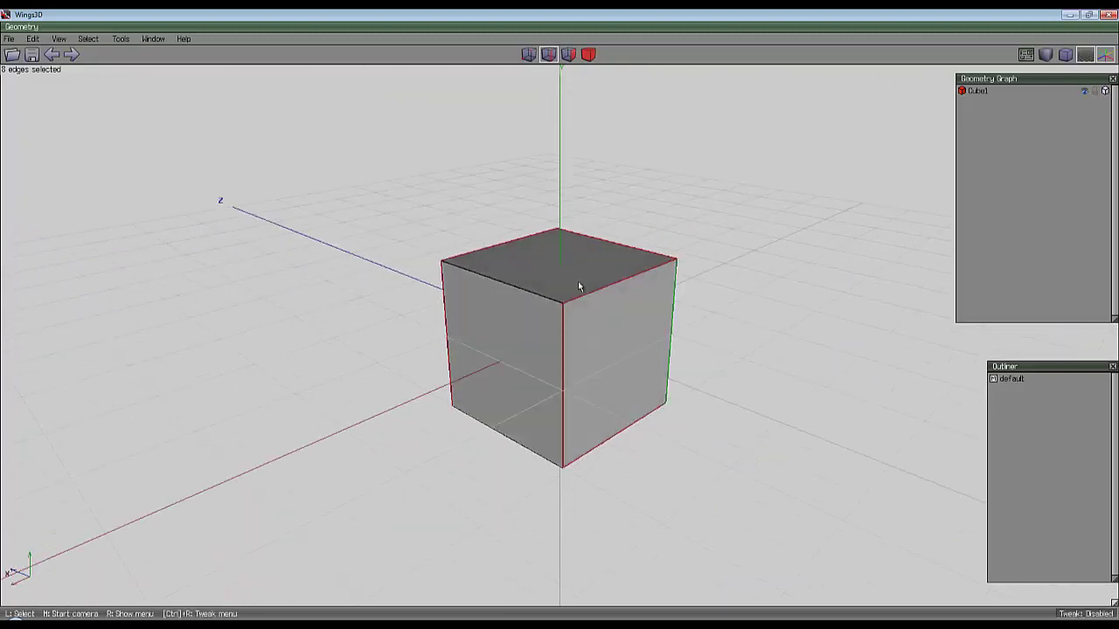
right_click(509, 157)
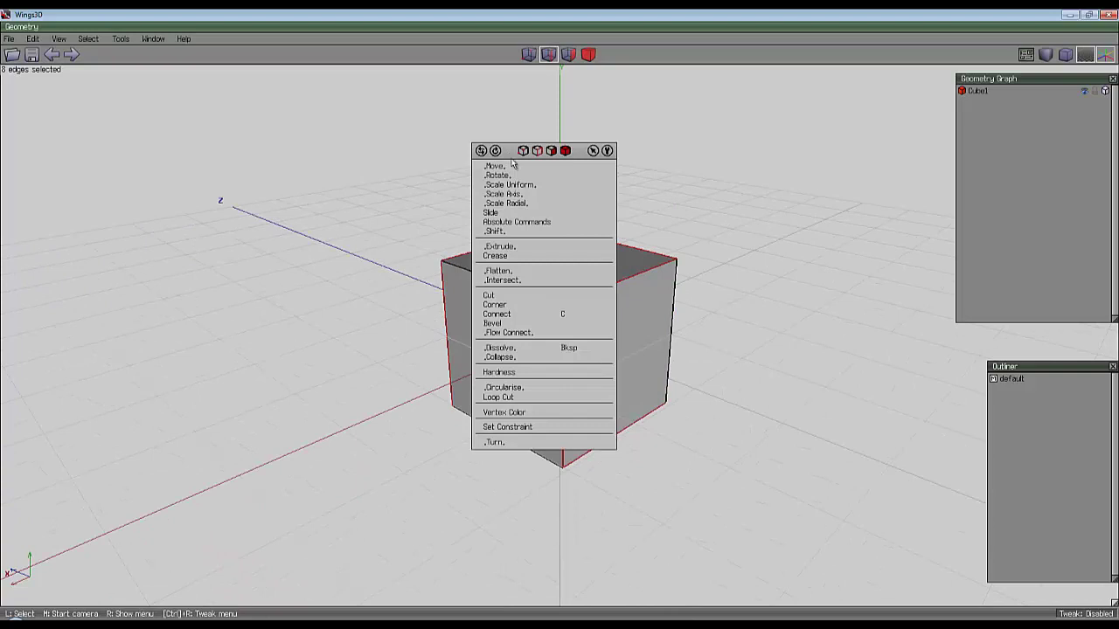
left_click(519, 376)
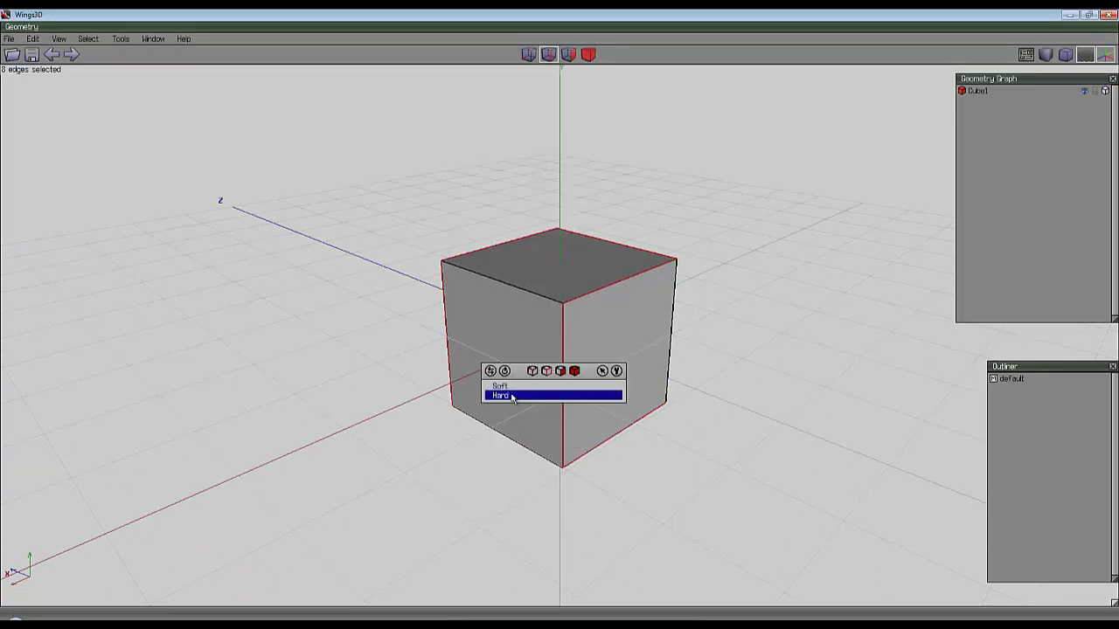
left_click(514, 397)
middle_click(447, 154)
left_click(447, 154)
key("space")
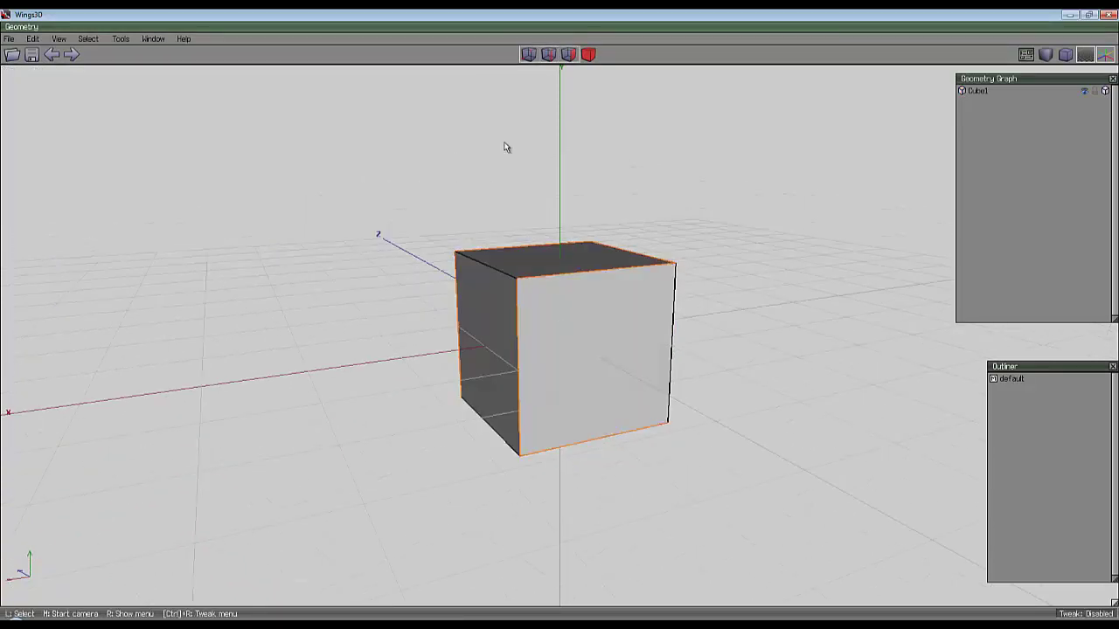
Step: Scale the cube's four remaining non-hard edges uniformly to 50% from the selection's midpoint
left_click(495, 275)
left_click(488, 402)
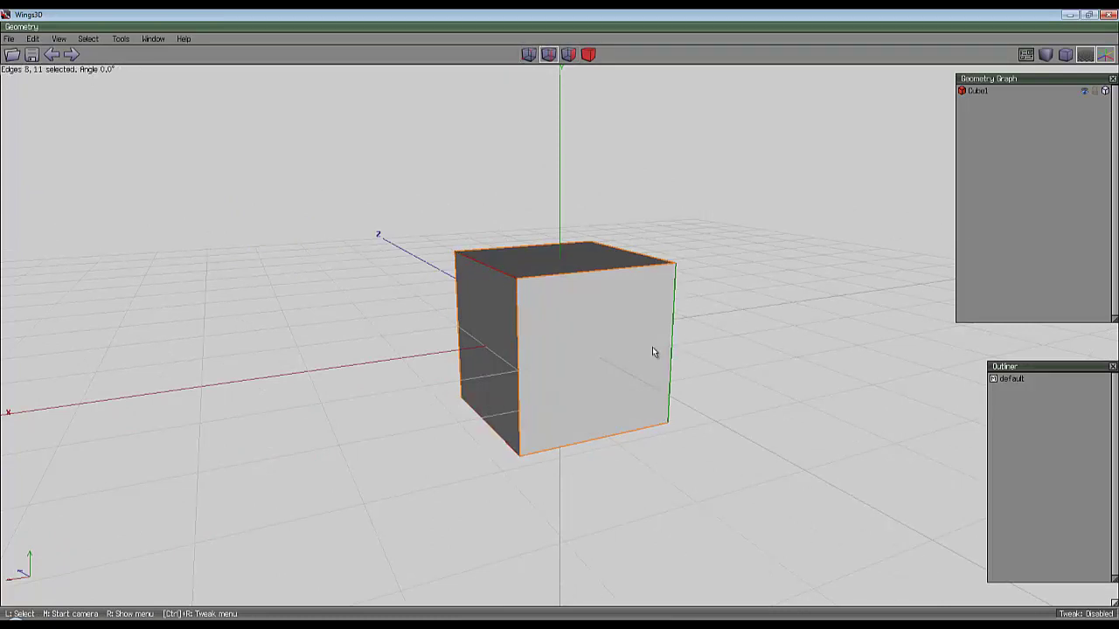
left_click(652, 347)
middle_click_drag(635, 298, 602, 195)
left_click(507, 345)
right_click(591, 181)
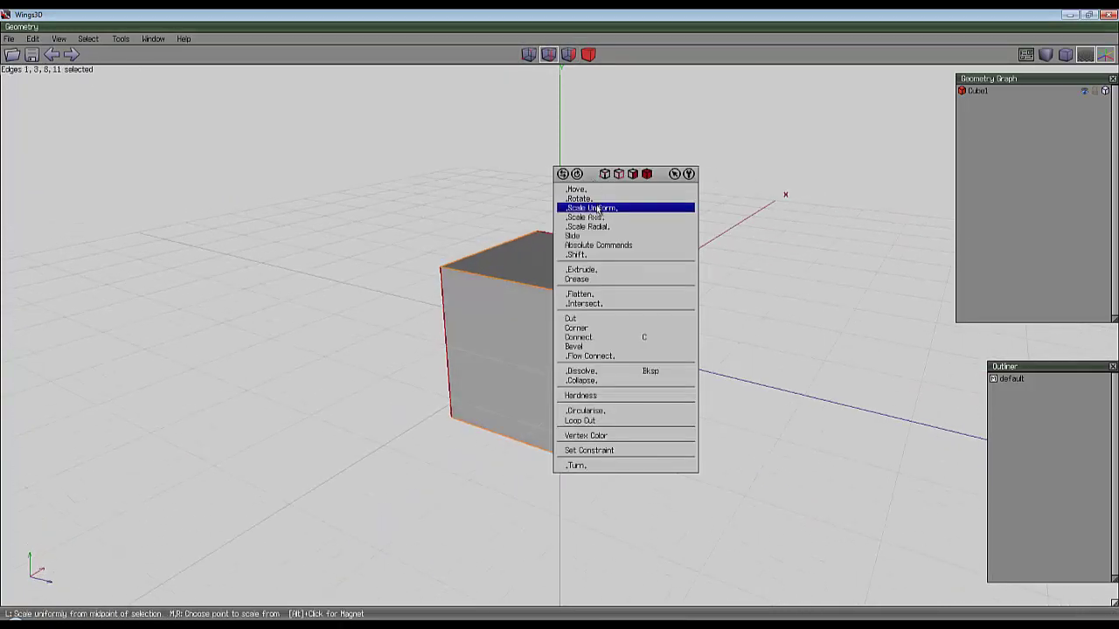
left_click(597, 208)
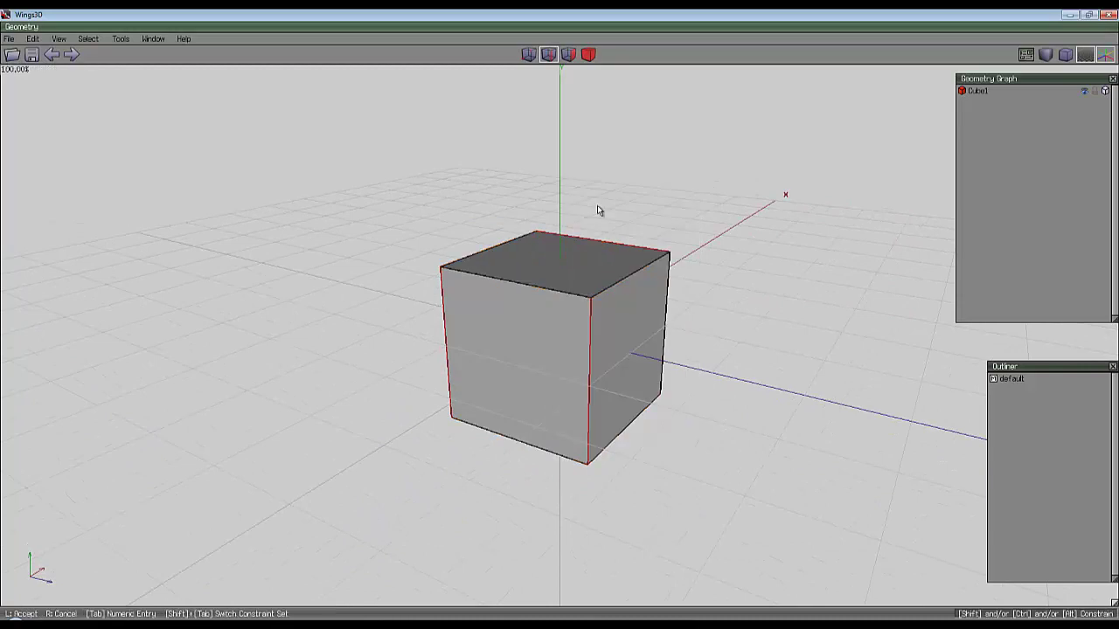
left_click(559, 321)
middle_click_drag(559, 321, 563, 260)
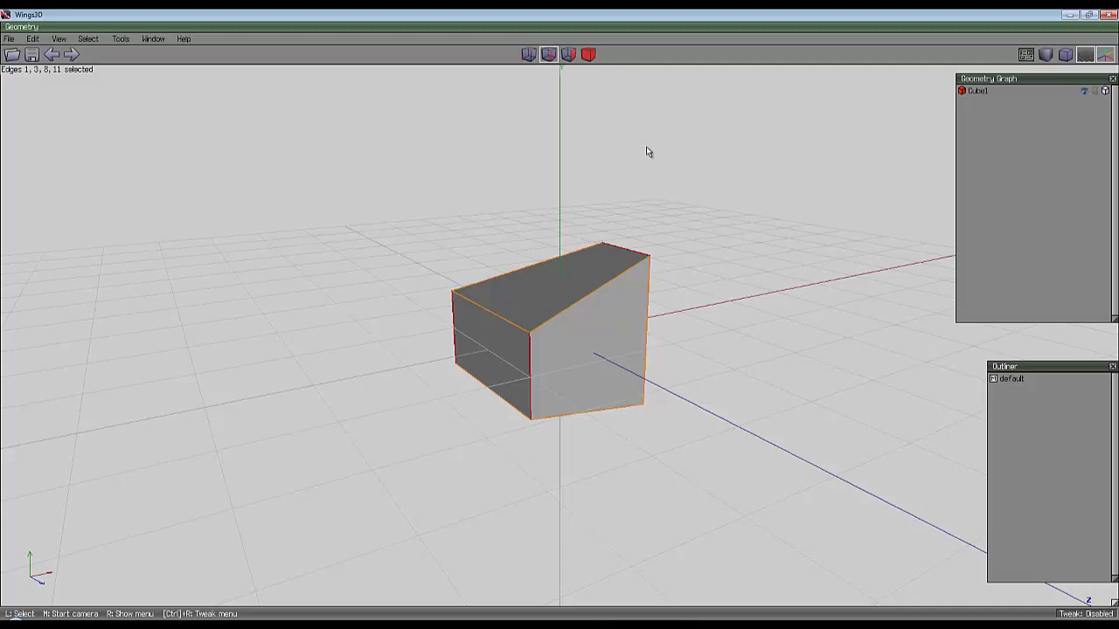
Step: Smooth the whole deformed cube once and clear the selection
left_click(588, 54)
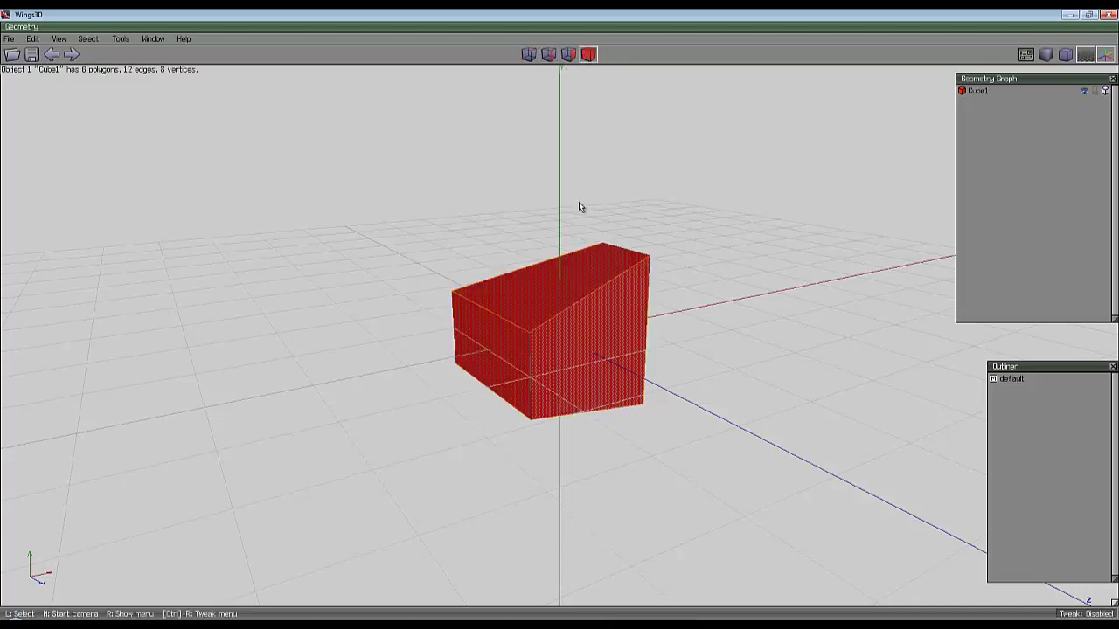
key("s")
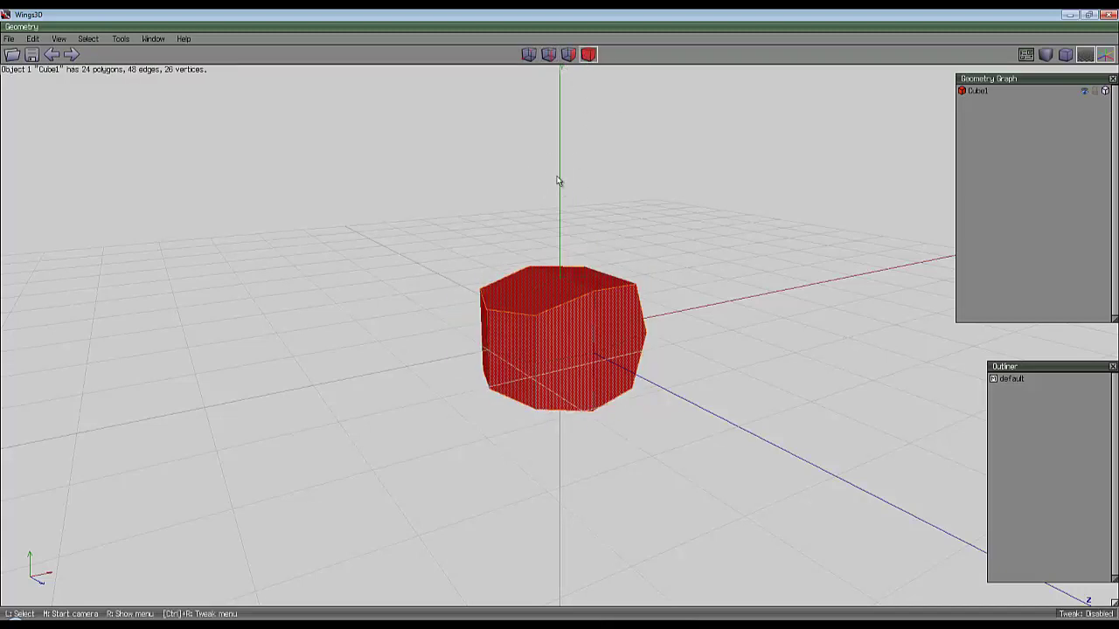
left_click(274, 175)
Step: Select all hard edges of the smoothed object and bevel them into a narrow seam band
left_click(88, 39)
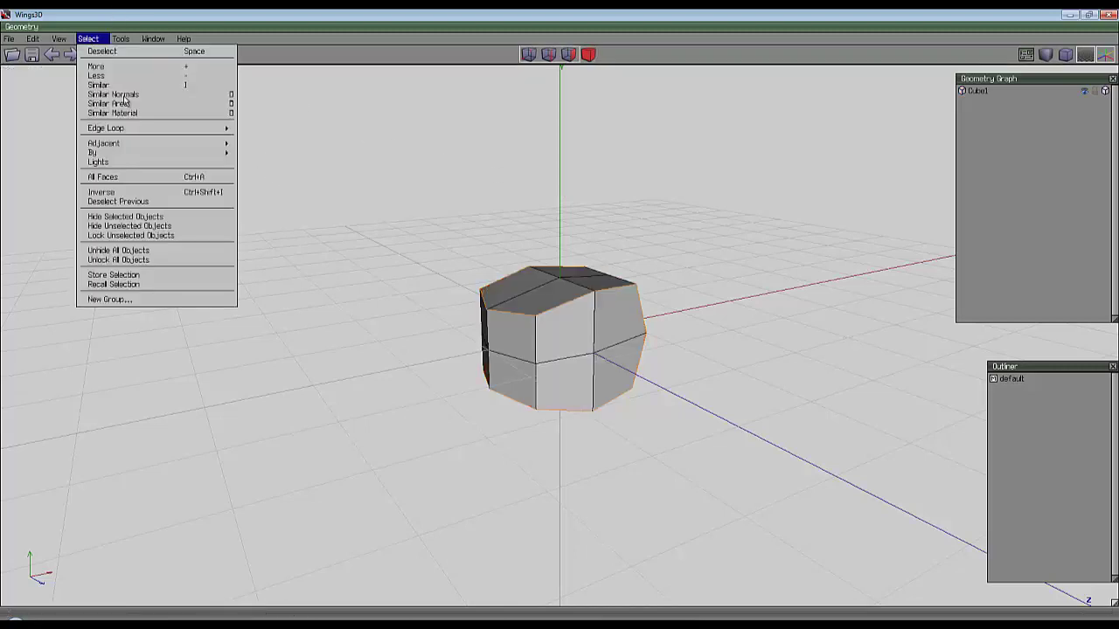
mouse_move(166, 152)
left_click(262, 154)
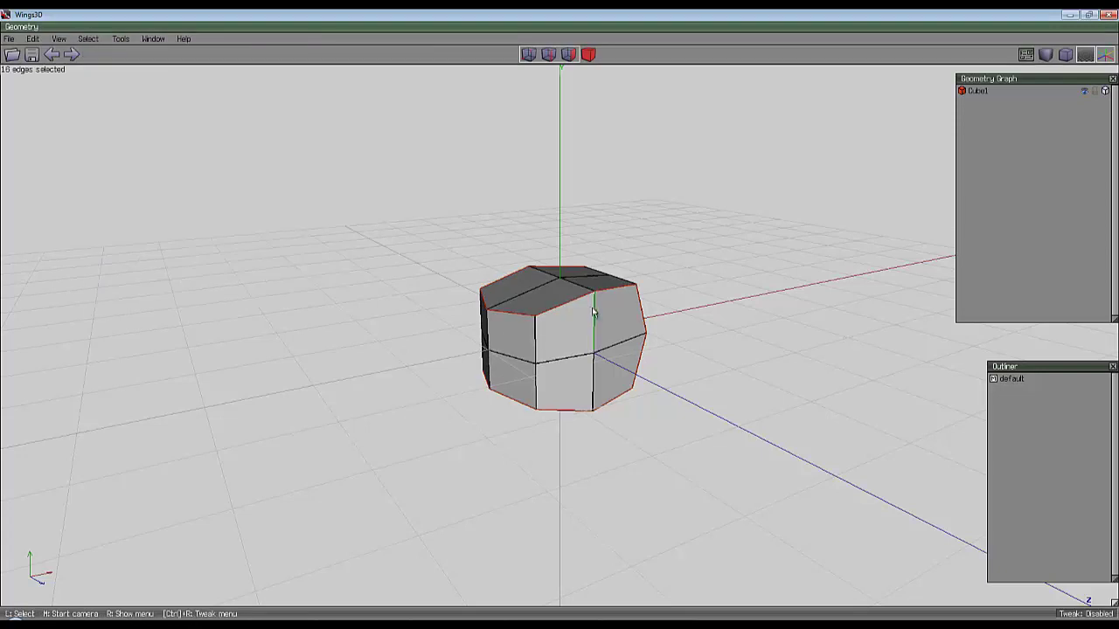
right_click(585, 196)
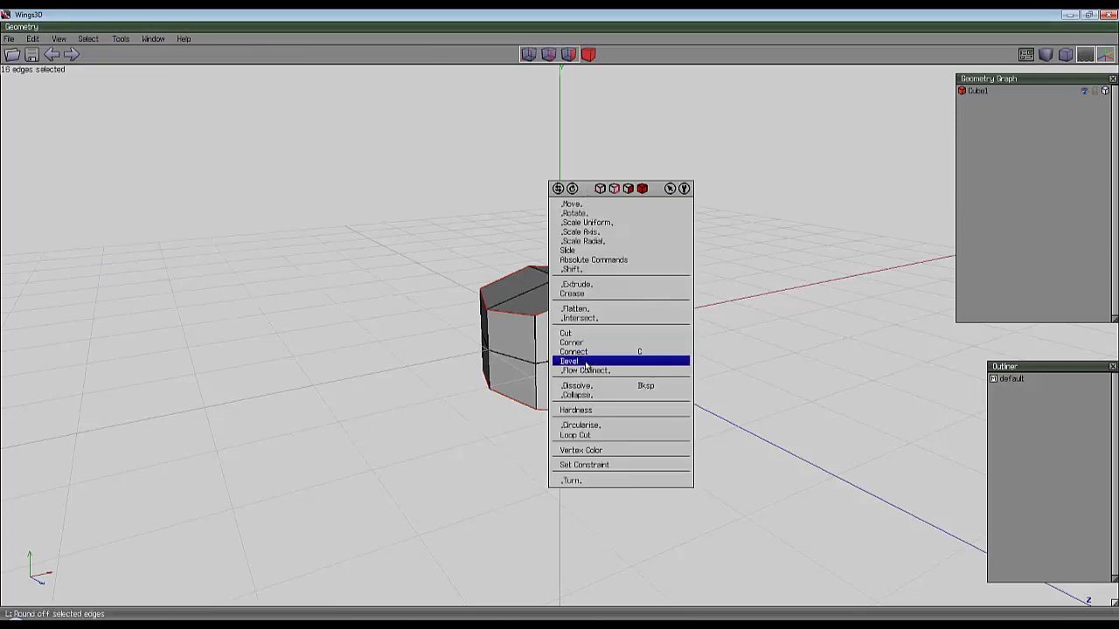
left_click(586, 363)
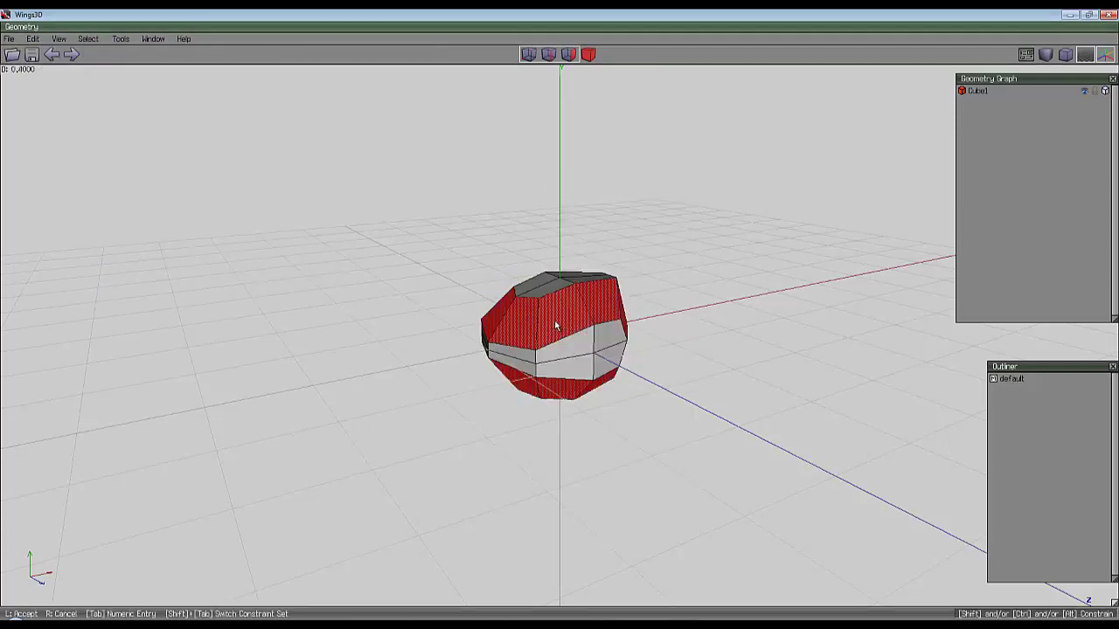
left_click(562, 325)
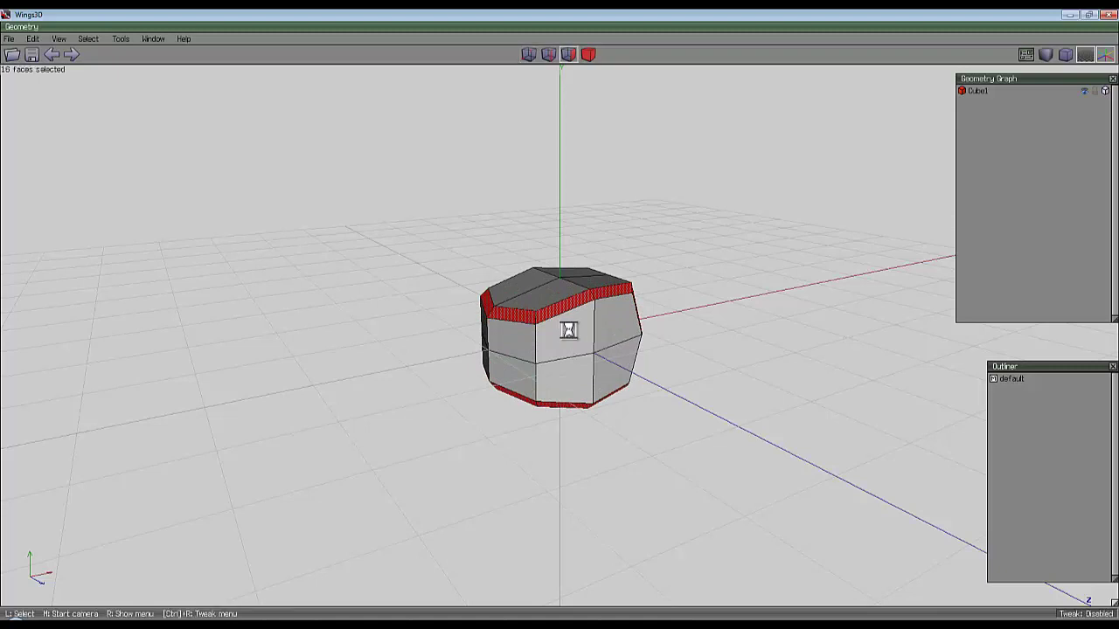
Step: Smooth the whole object two more times to refine its mesh
key("b")
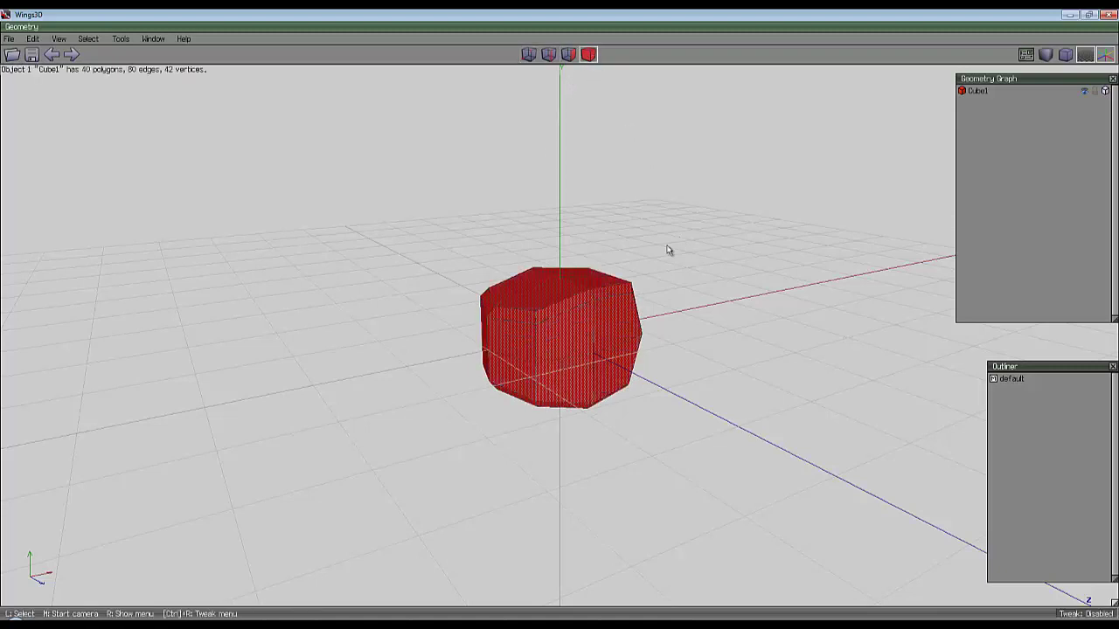
key("s")
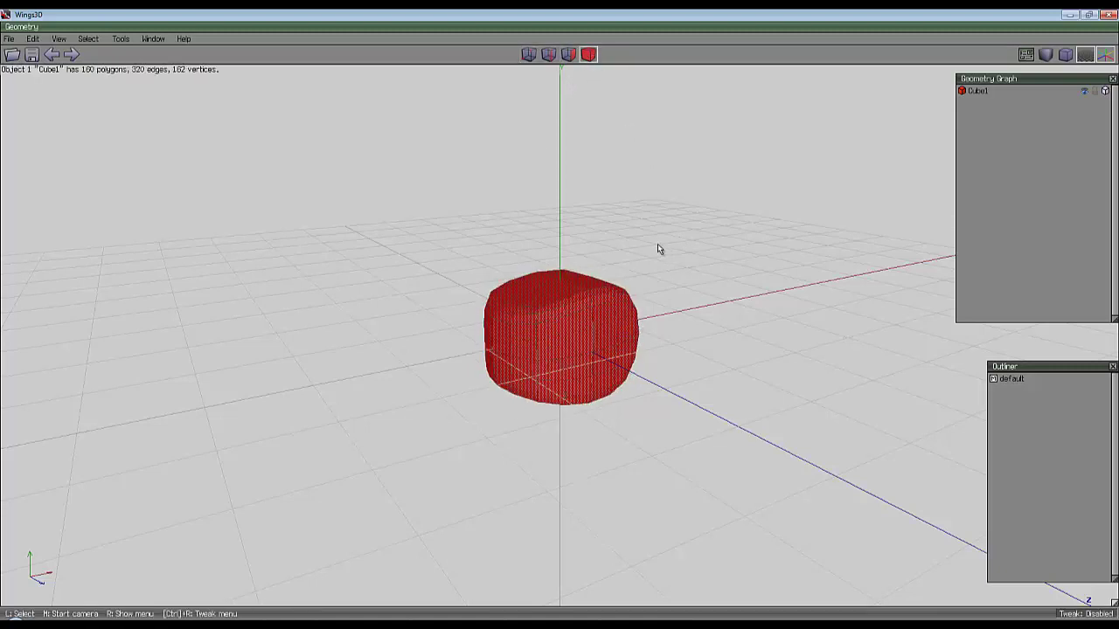
key("s")
scroll(646, 277, "up", 5)
scroll(645, 276, "up", 3)
middle_click(645, 276)
left_click(562, 326)
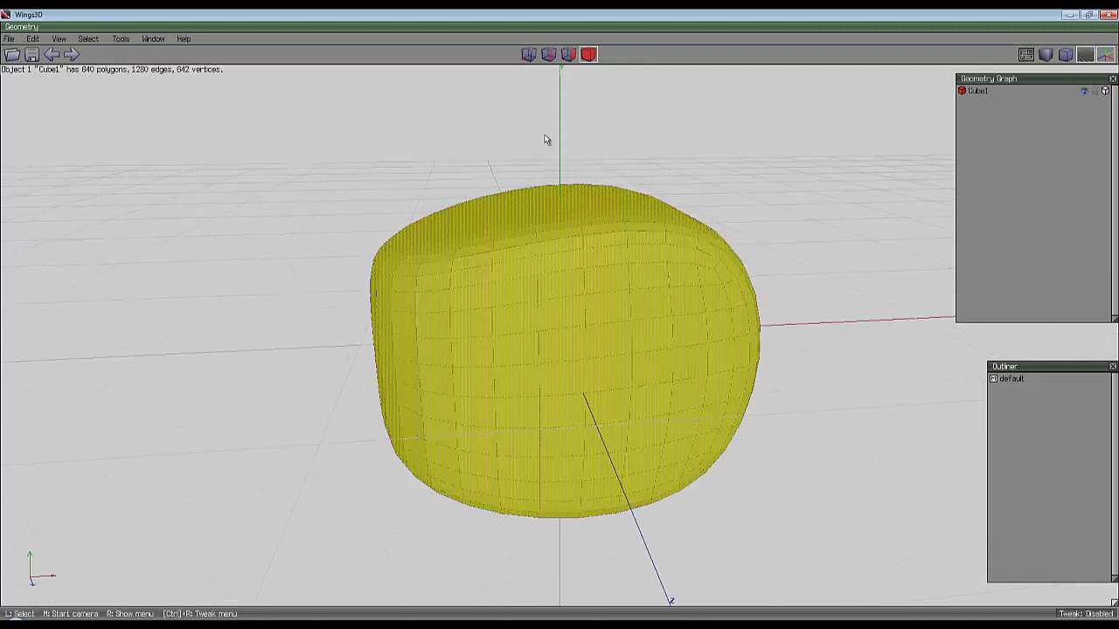
Step: Inflate all of the object's vertices by 100% to form a sphere, and clear the selection
left_click(531, 56)
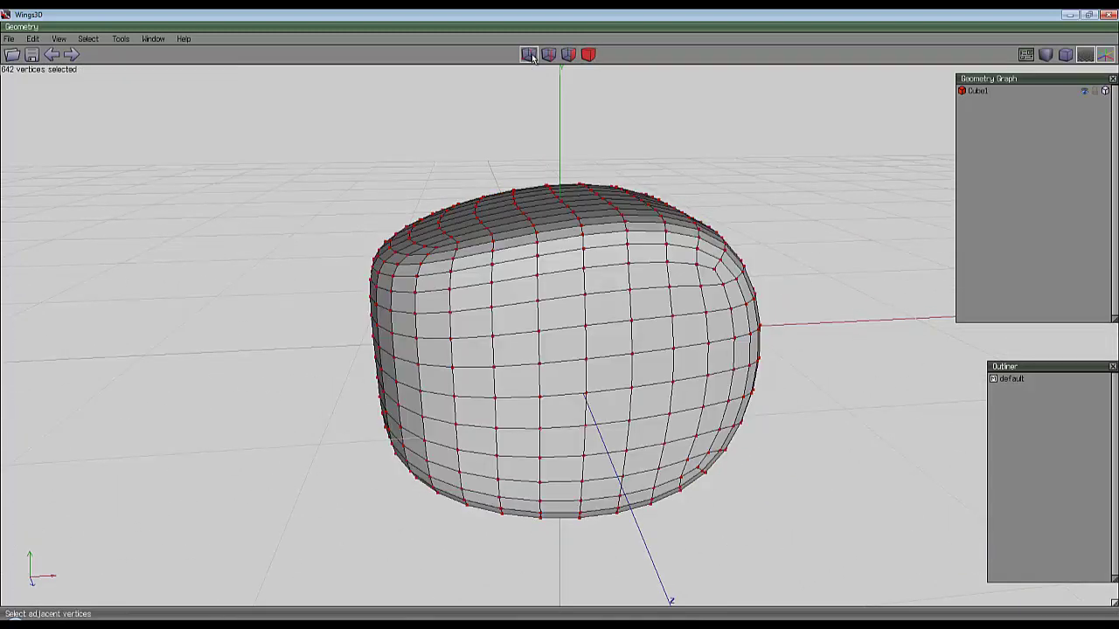
right_click(507, 145)
left_click(520, 352)
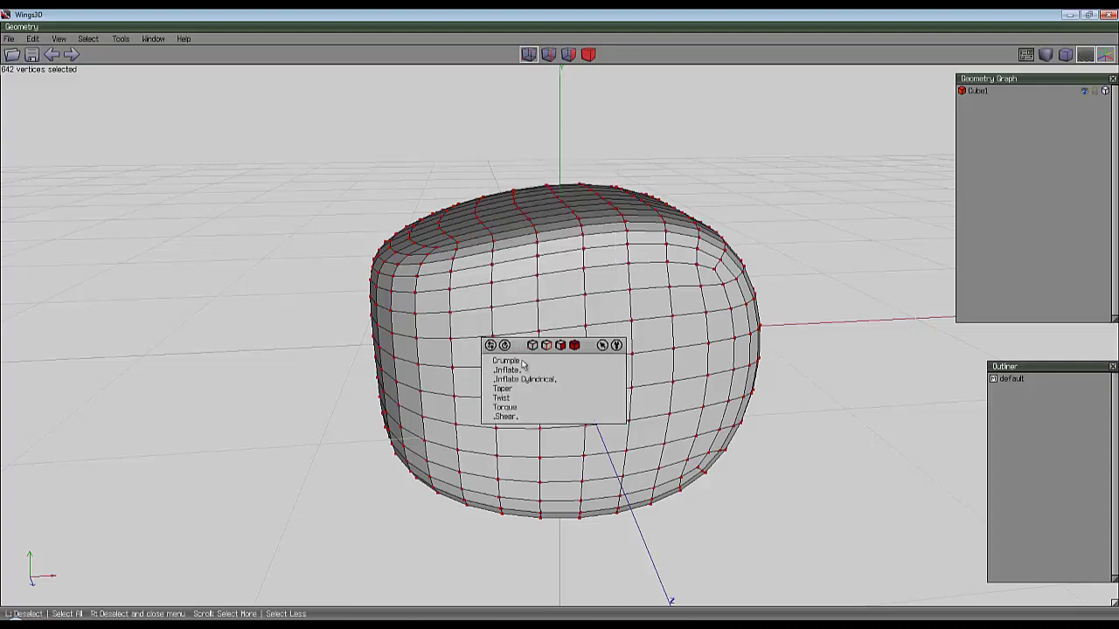
left_click(524, 372)
key("Tab")
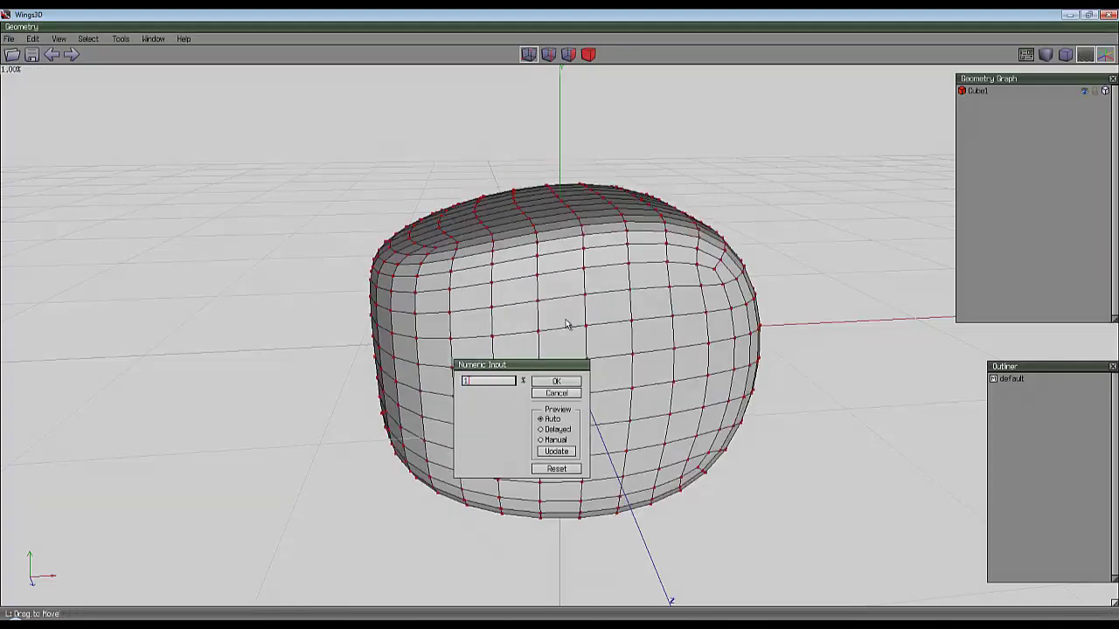
type("100")
key("Return")
middle_click(596, 193)
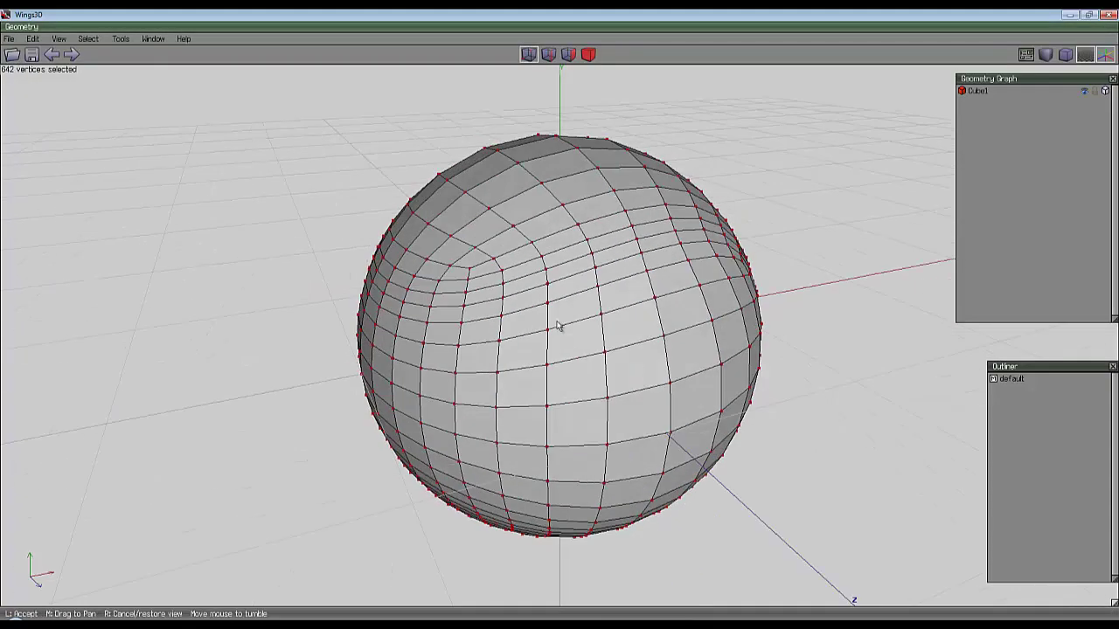
left_click(563, 327)
key("space")
Step: Select the edge loop running along the centre of the curved seam band around the whole sphere
middle_click(622, 163)
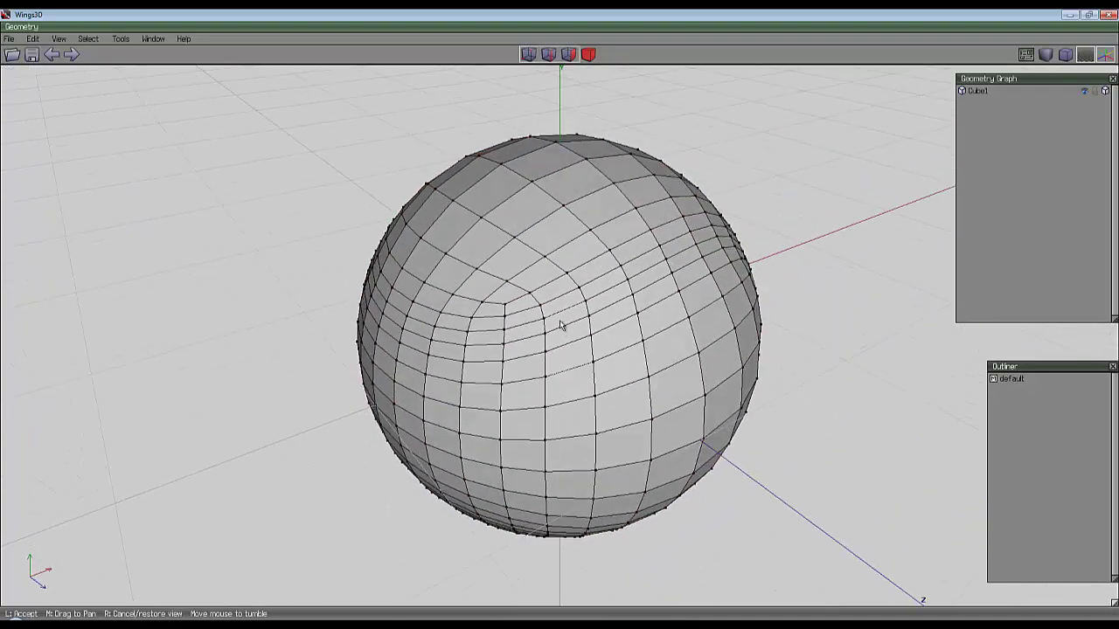
left_click(559, 319)
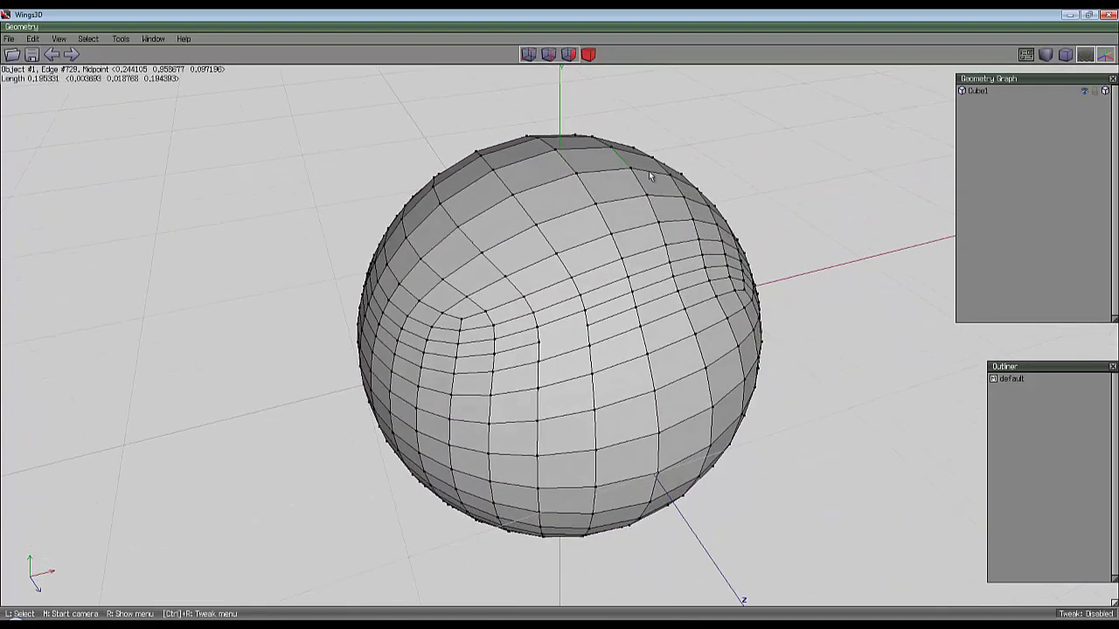
left_click(473, 344)
middle_click(523, 224)
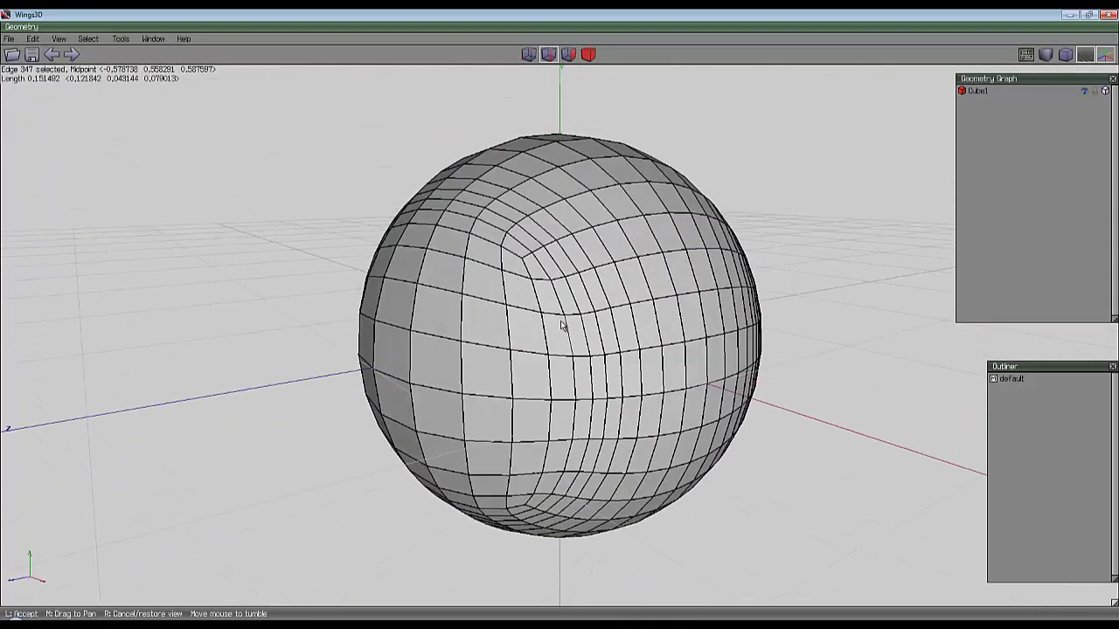
left_click(515, 224)
scroll(513, 221, "down", 4)
middle_click(539, 187)
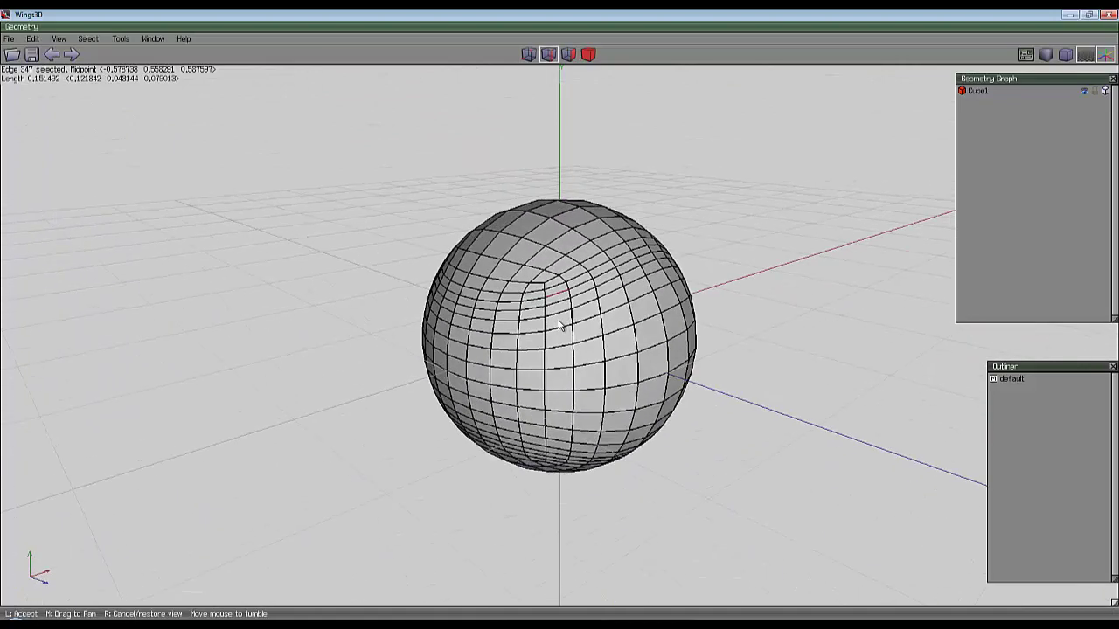
left_click(538, 187)
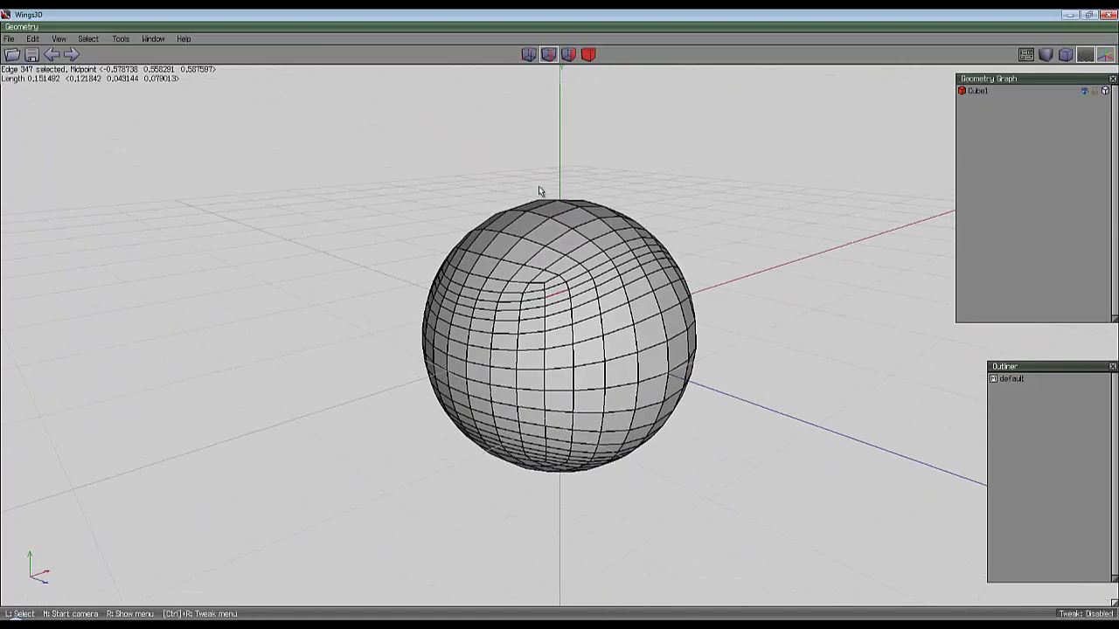
key("l")
middle_click(614, 209)
left_click(563, 325)
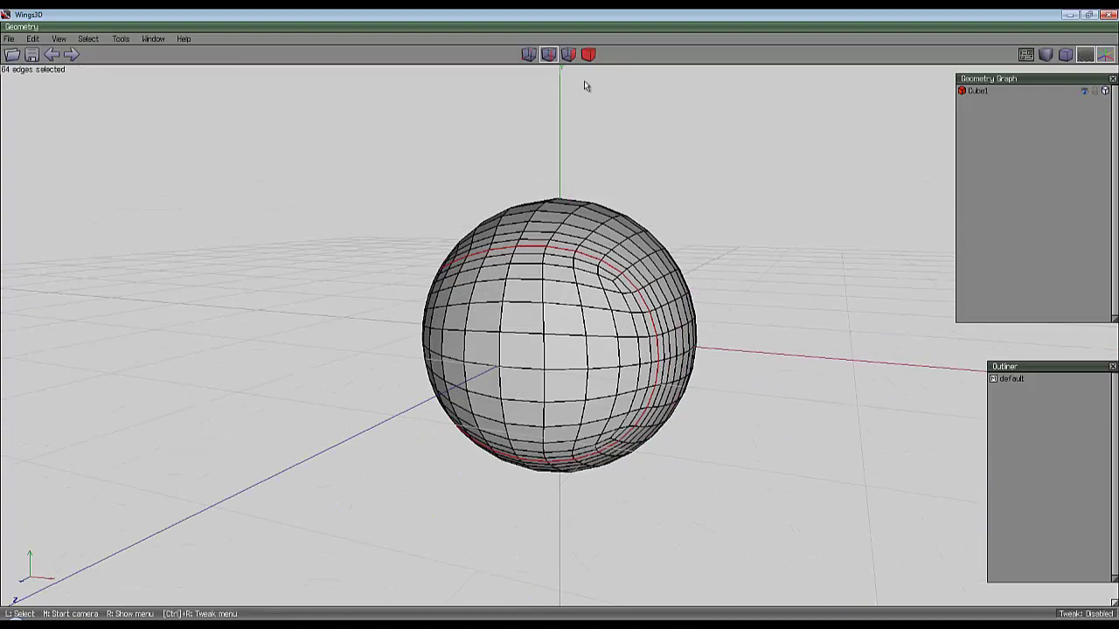
Step: Convert the seam's edge loop selection into a selection of the faces along both sides of it
left_click(578, 55)
middle_click(632, 144)
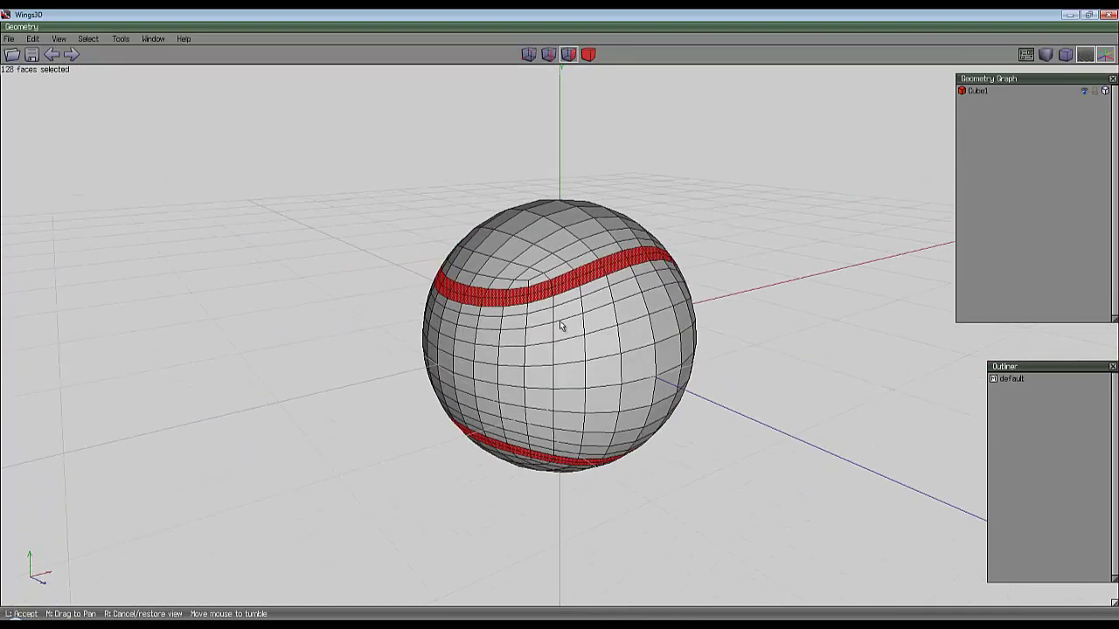
left_click(562, 326)
scroll(562, 327, "up", 3)
left_click(650, 146)
Step: Extrude the selected seam faces inward along their normals by about 0.013 to form a shallow groove
right_click(718, 126)
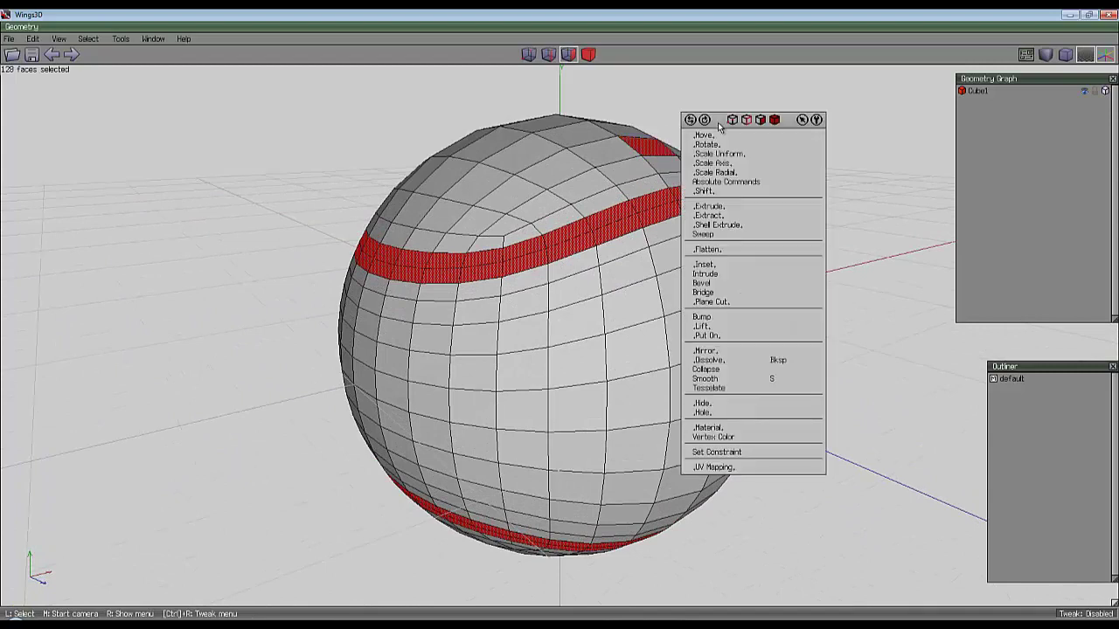
left_click(654, 148)
left_click(654, 147)
right_click(740, 111)
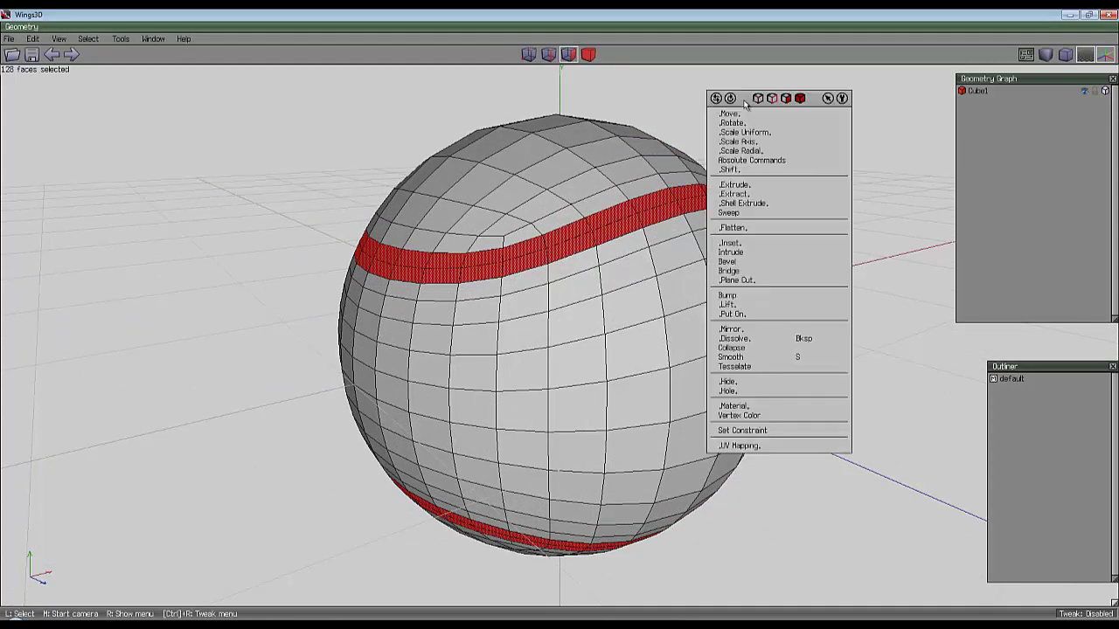
left_click(749, 182)
left_click(749, 201)
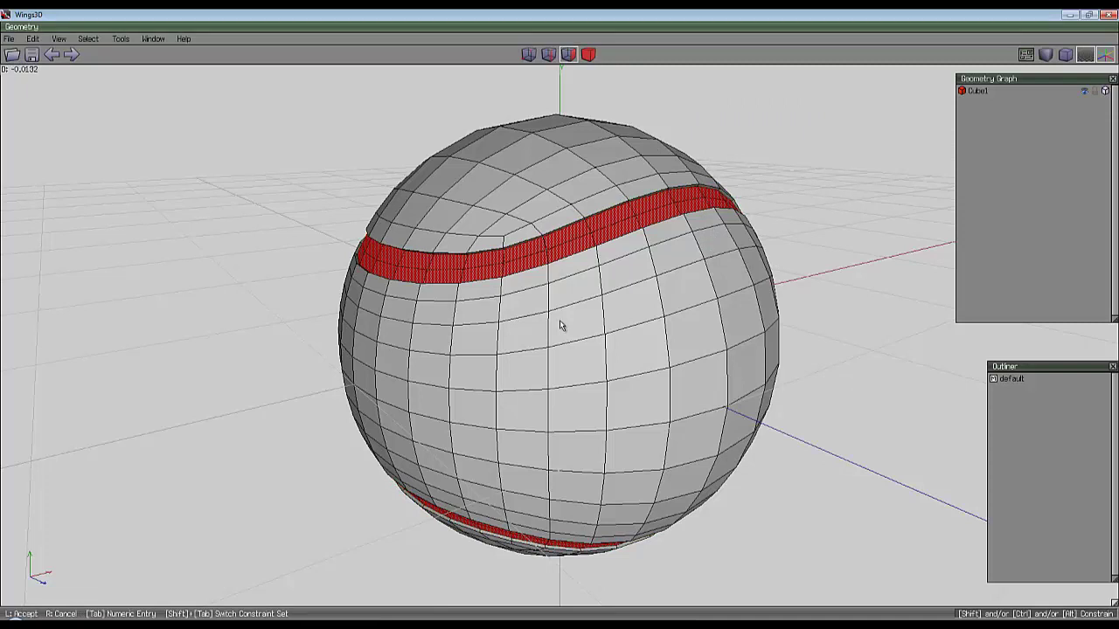
left_click(561, 321)
middle_click(723, 136)
left_click(560, 321)
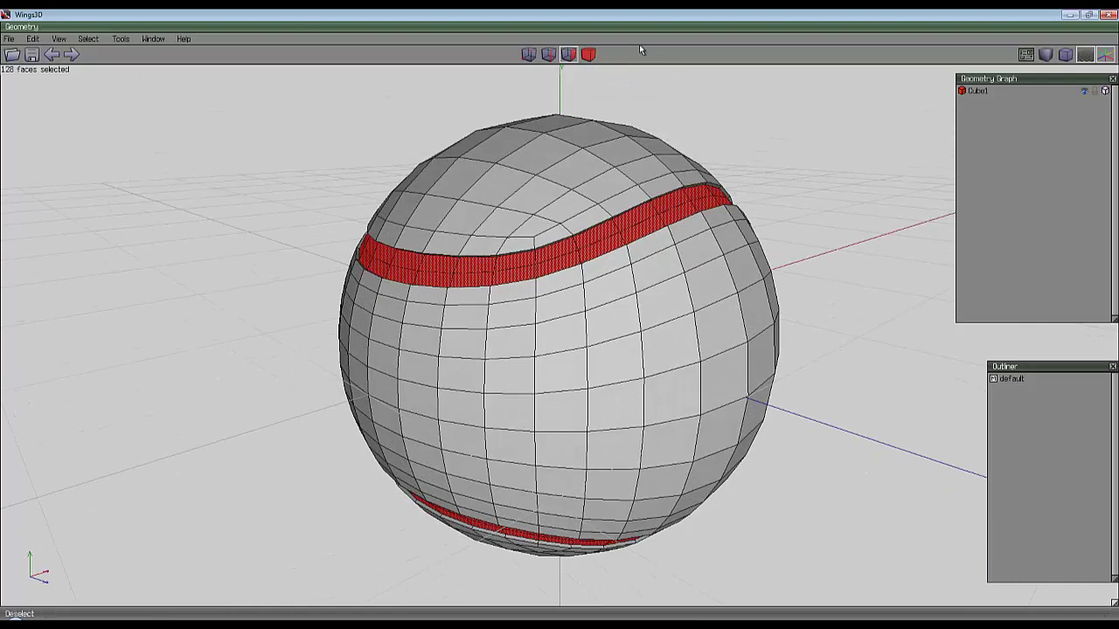
Step: Smooth the whole grooved ball once and clear the selection
left_click(588, 54)
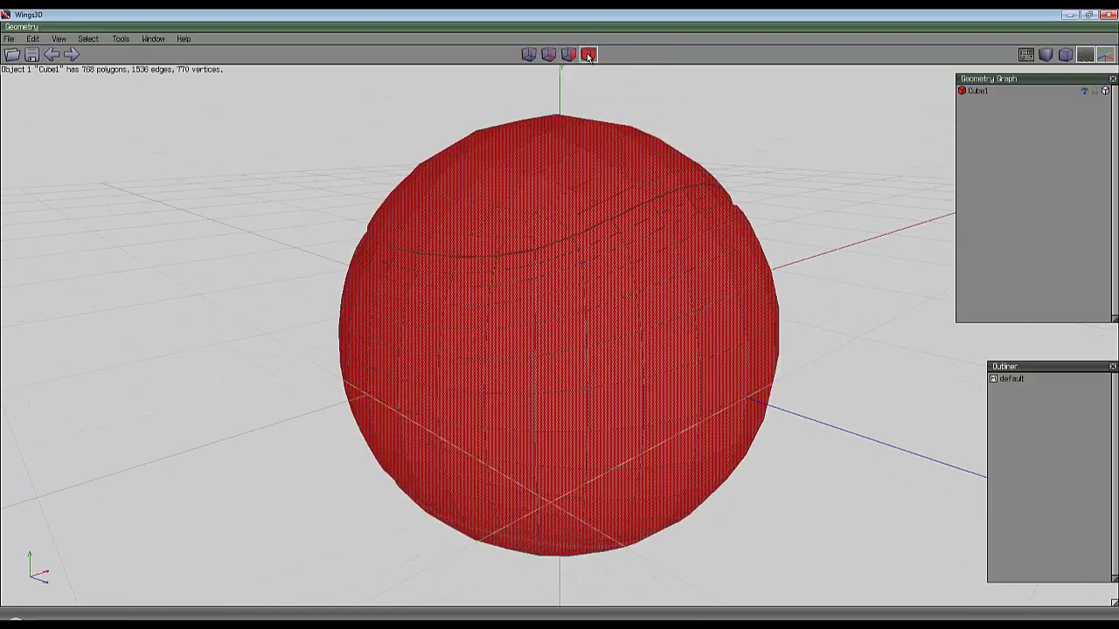
left_click(746, 184)
middle_click(746, 184)
left_click(560, 325)
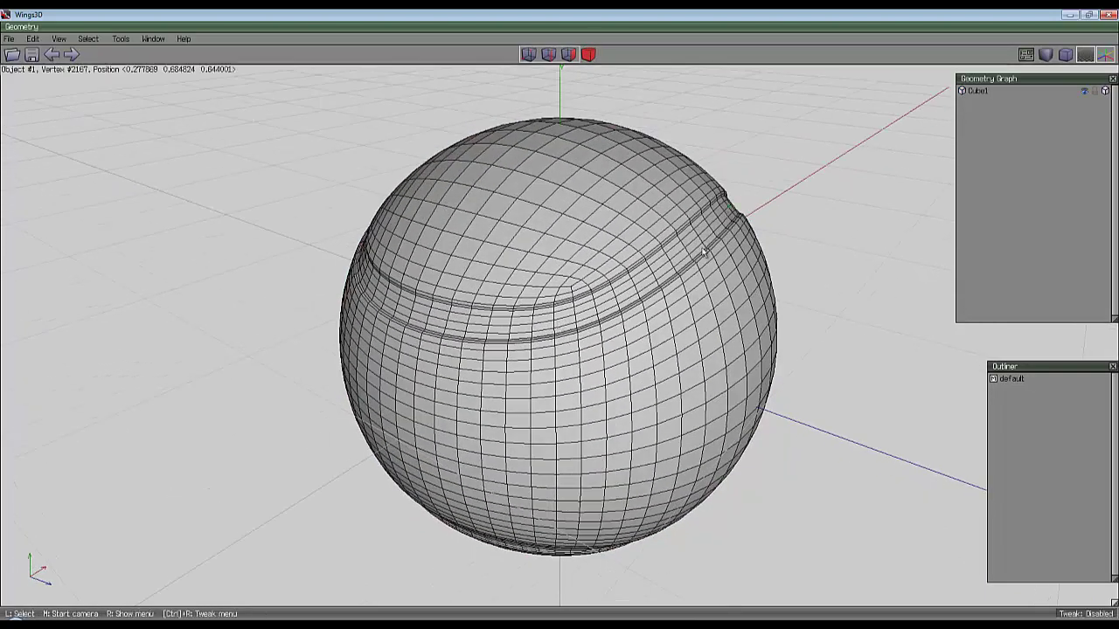
Step: Select the three parallel edge loops running along the groove floor and dissolve them
left_click(564, 323)
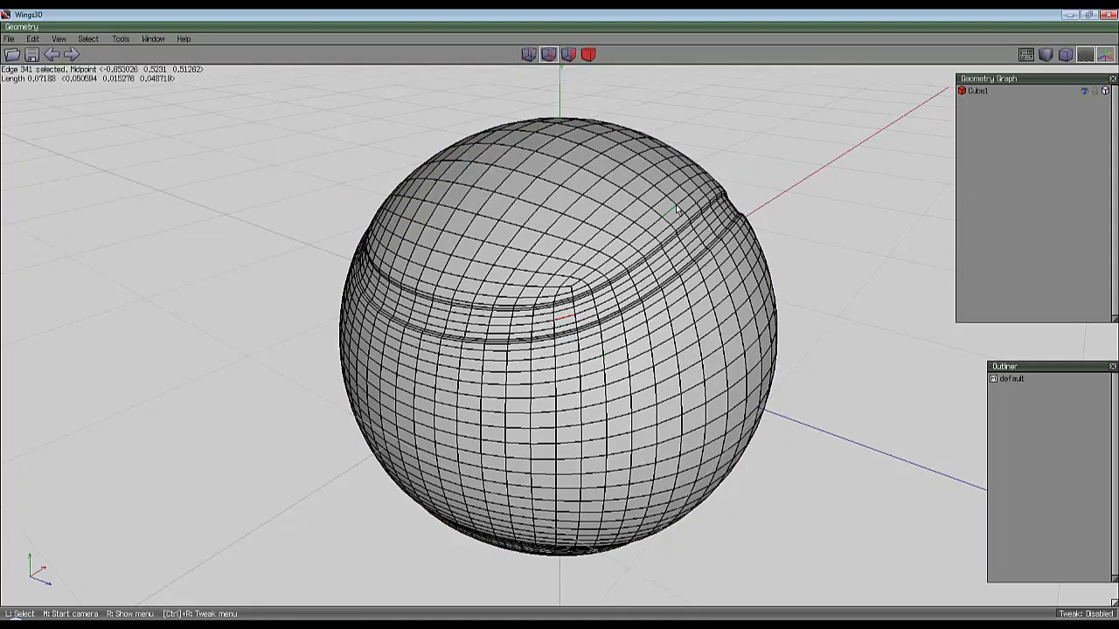
middle_click(563, 323)
left_click(627, 260)
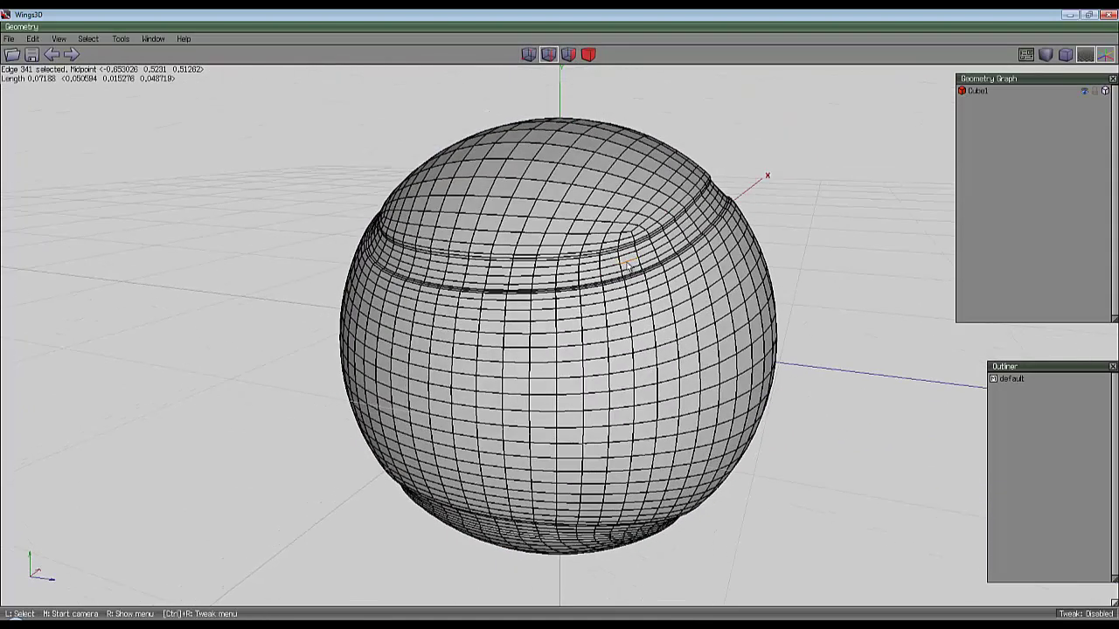
left_click(627, 263)
left_click(631, 266)
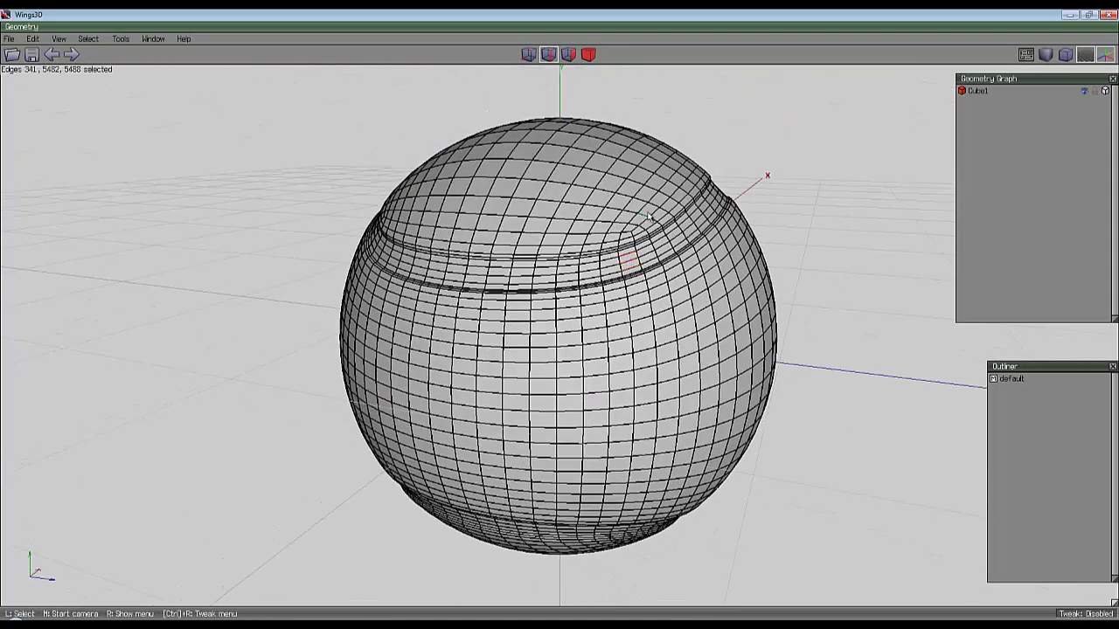
key("l")
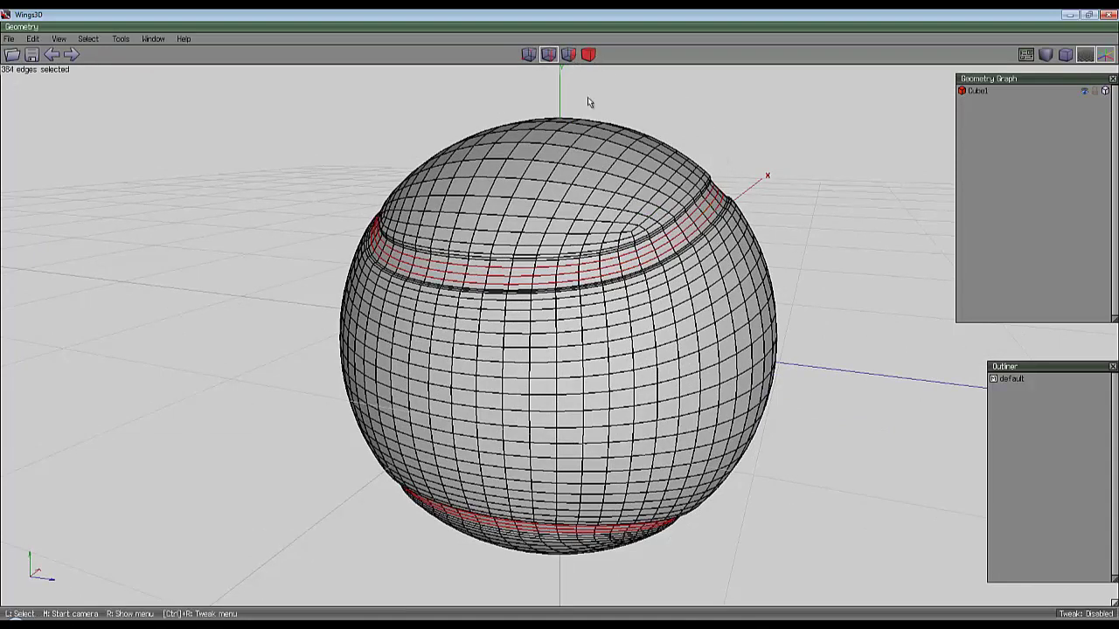
key("BackSpace")
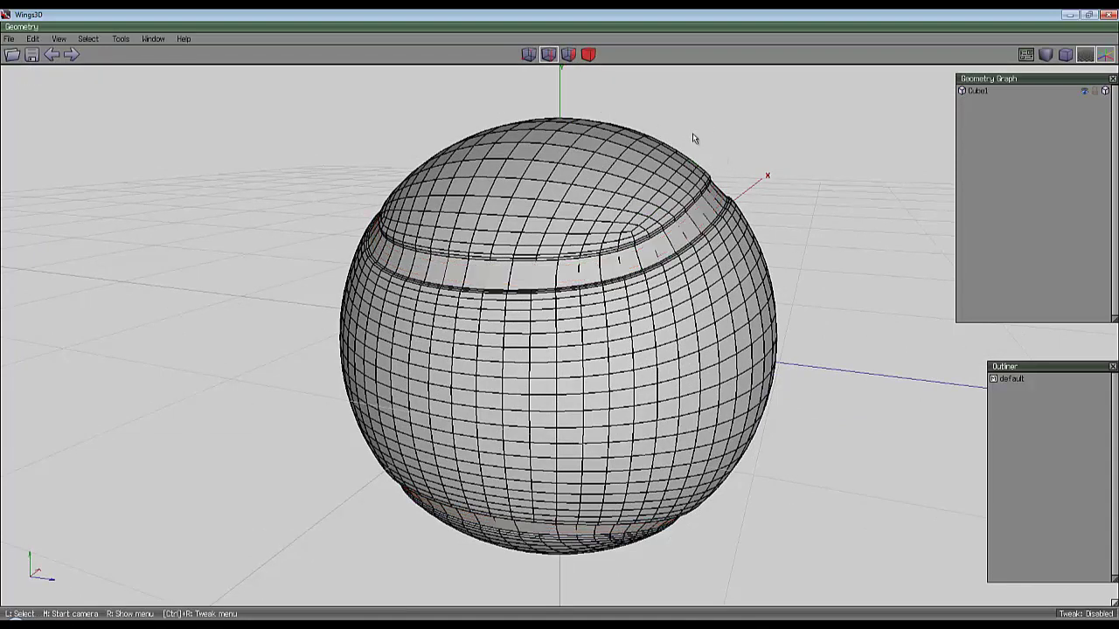
Step: Run Cleanup on the whole object and clear the selection
right_click(694, 138)
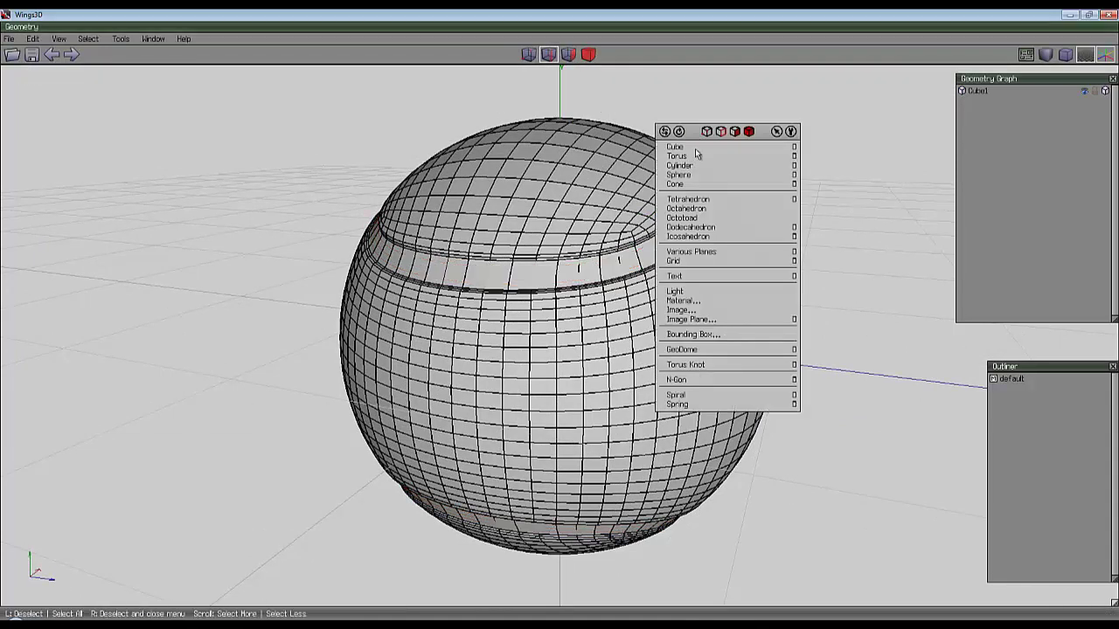
left_click(587, 56)
key("ctrl+a")
right_click(663, 98)
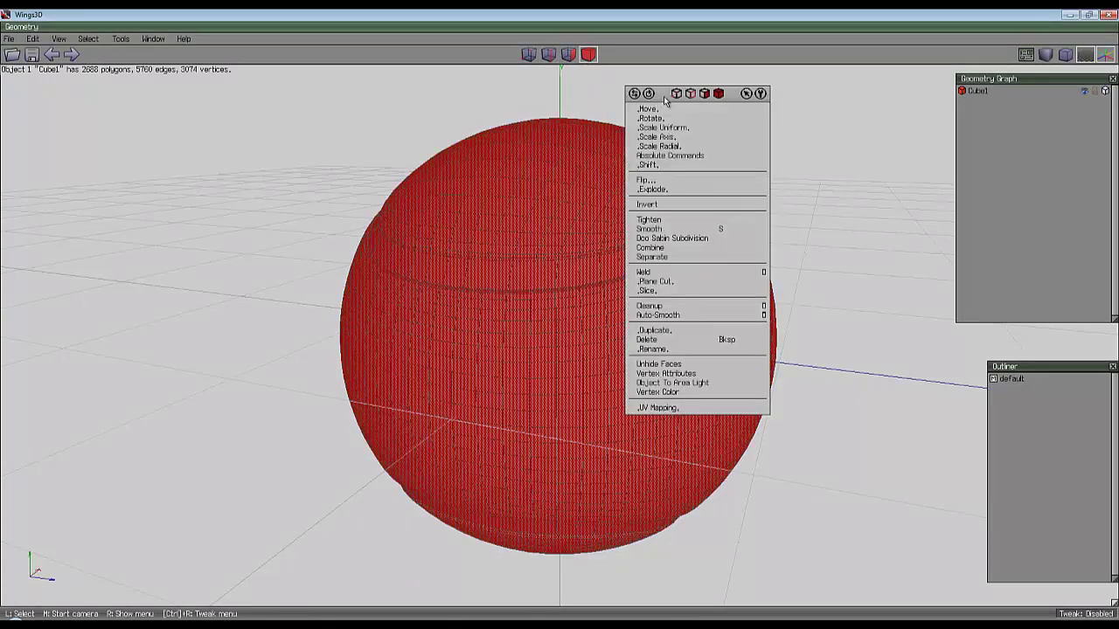
left_click(674, 306)
key("e")
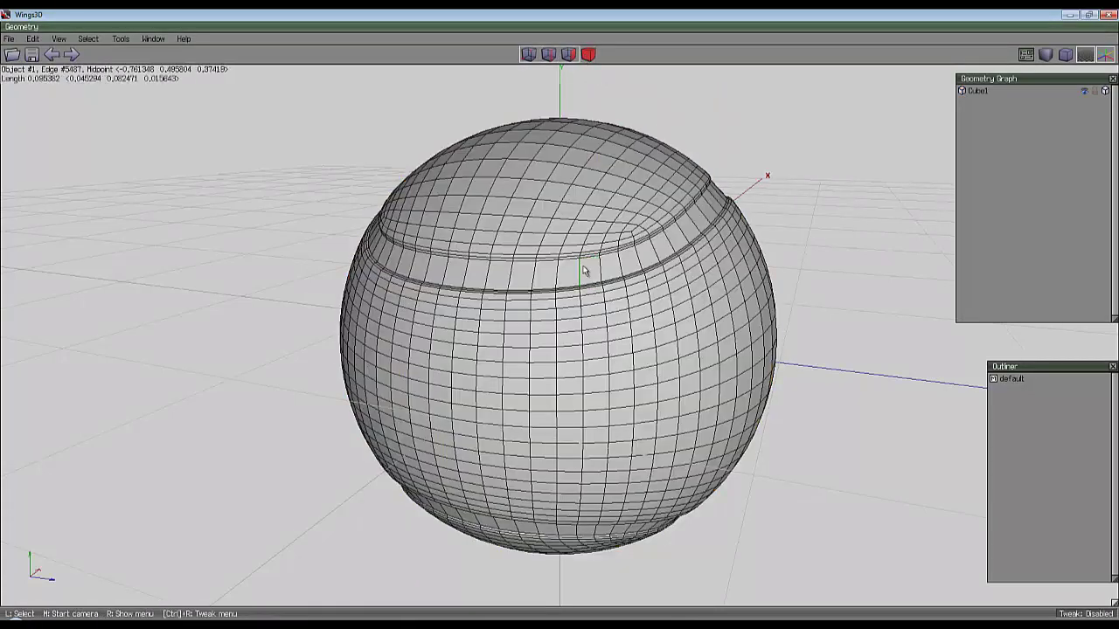
Step: Select the ring of edges crossing the groove floor and convert it to a face selection
scroll(580, 279, "up", 4)
scroll(601, 216, "down", 4)
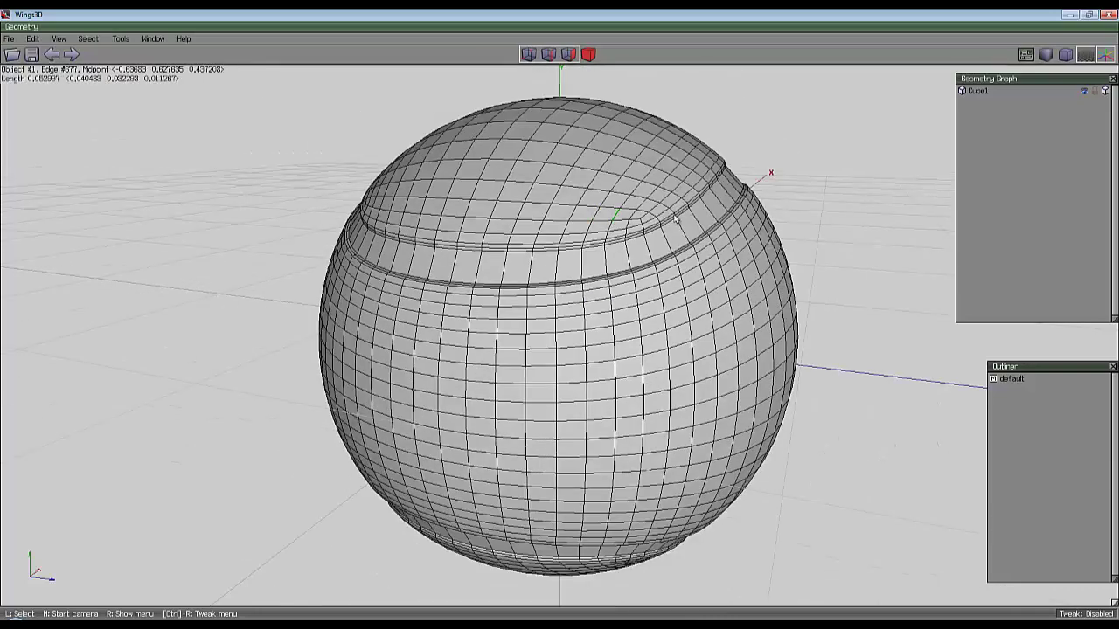
left_click(582, 260)
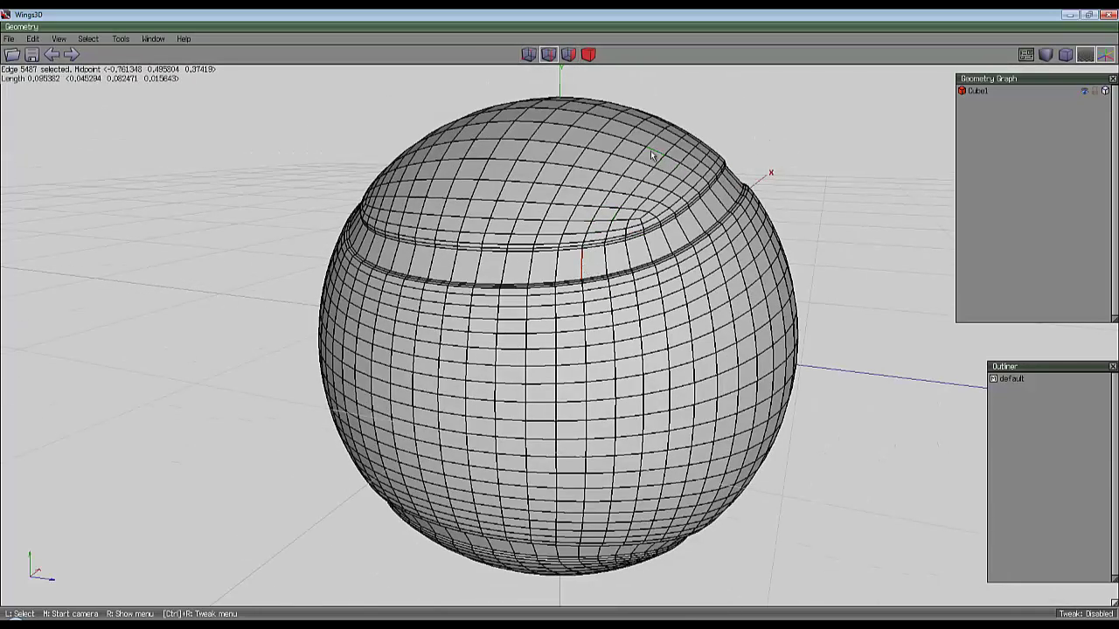
key("g")
middle_click_drag(723, 151, 628, 109)
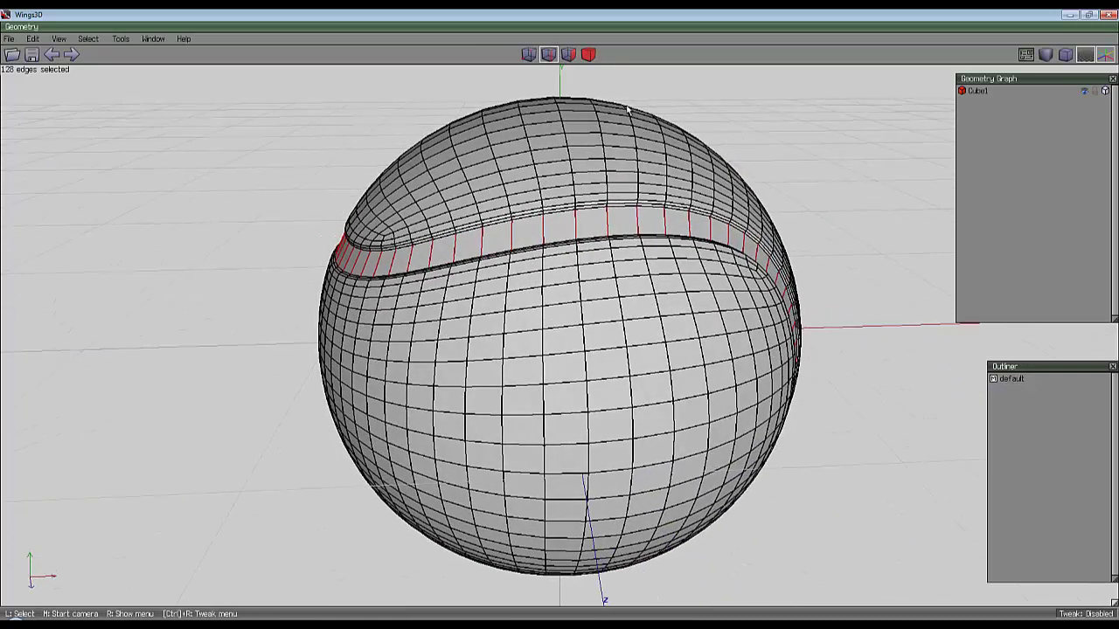
left_click(569, 55)
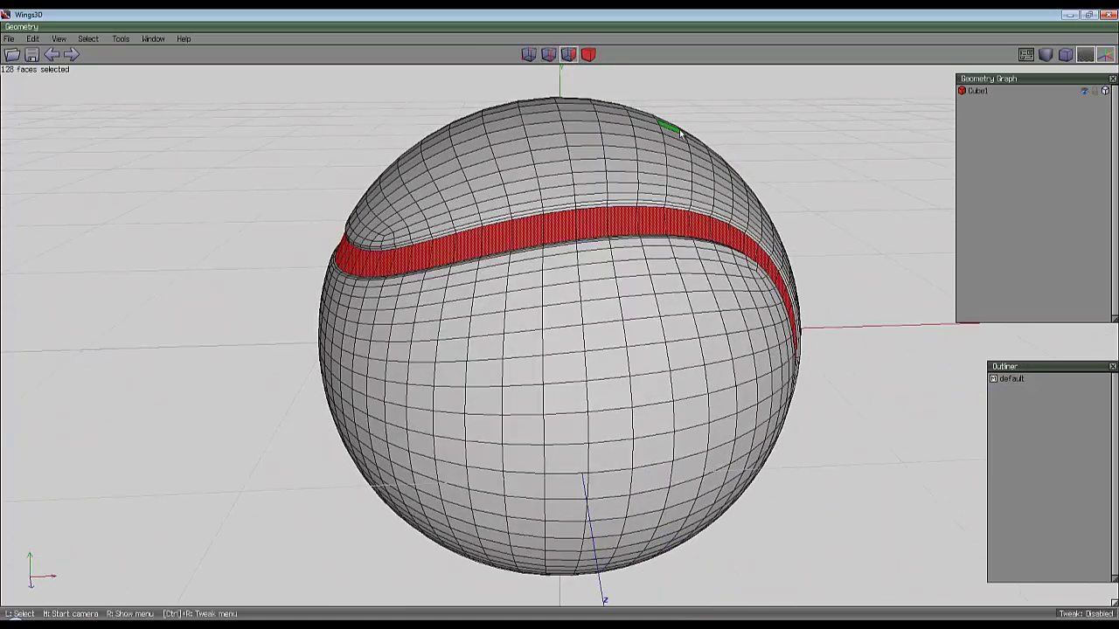
Step: Extract the groove floor faces along the region's normal by about 0.005 as a separate seam strip
right_click(725, 120)
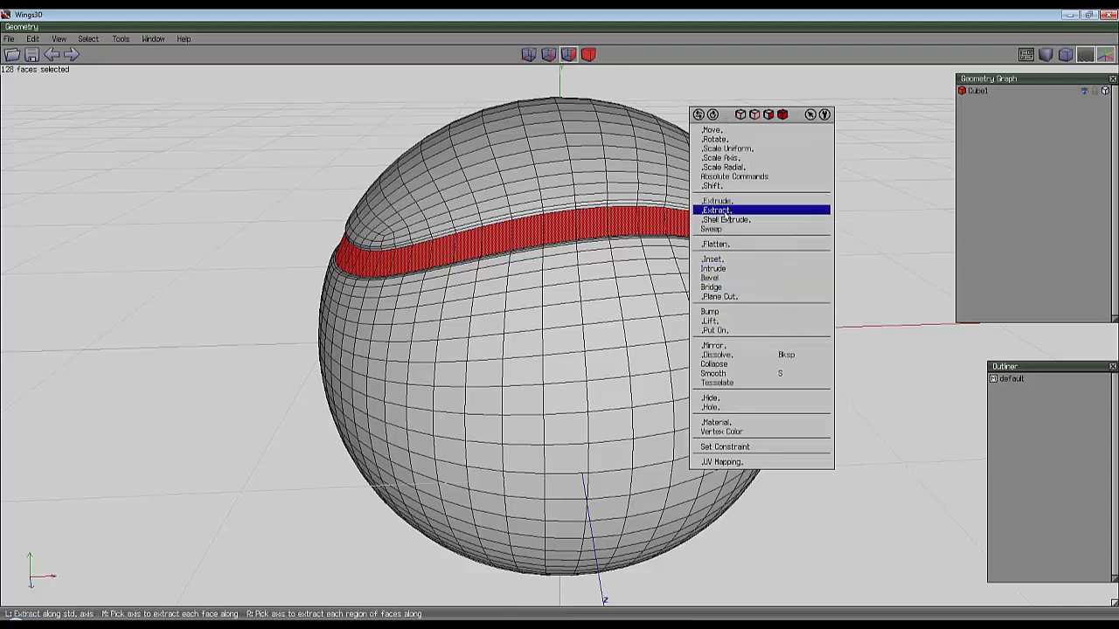
left_click(724, 211)
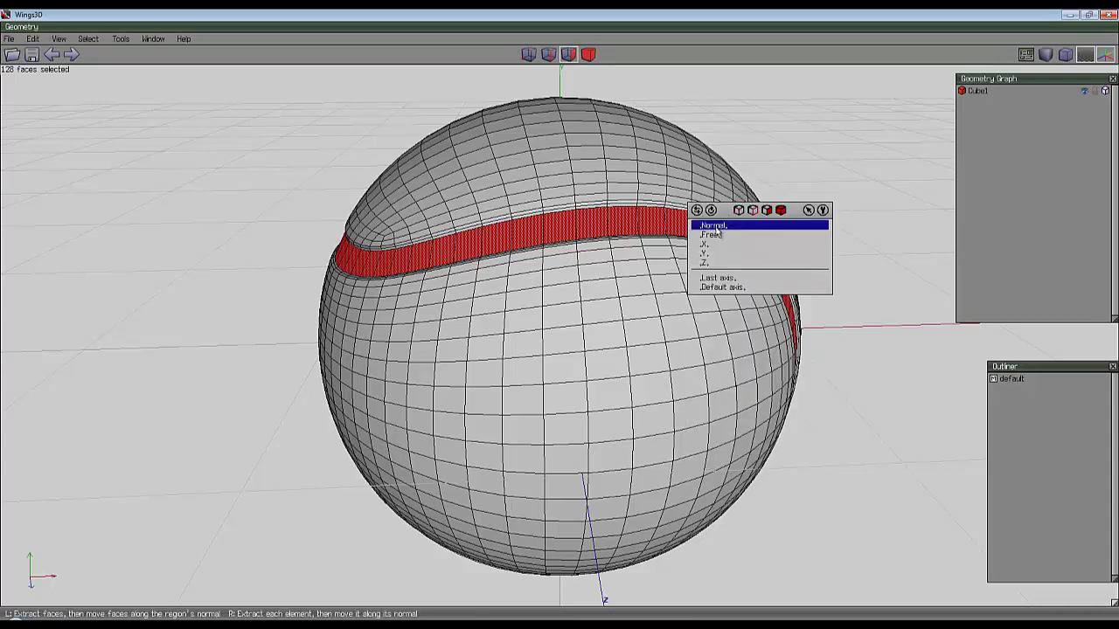
left_click(720, 224)
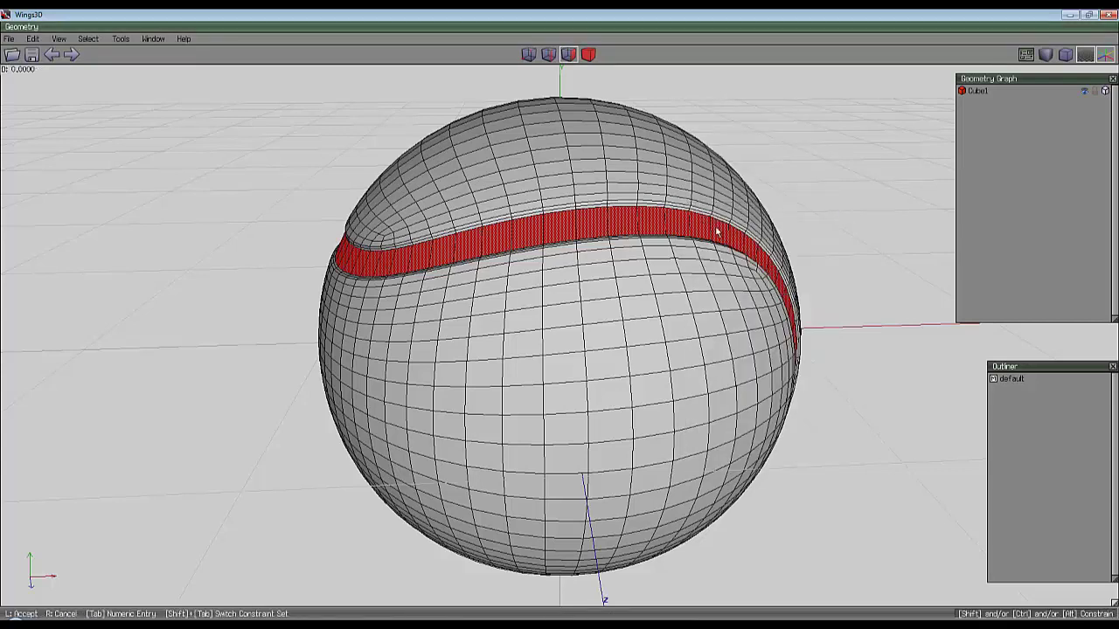
left_click(561, 322)
middle_click(724, 80)
left_click(561, 321)
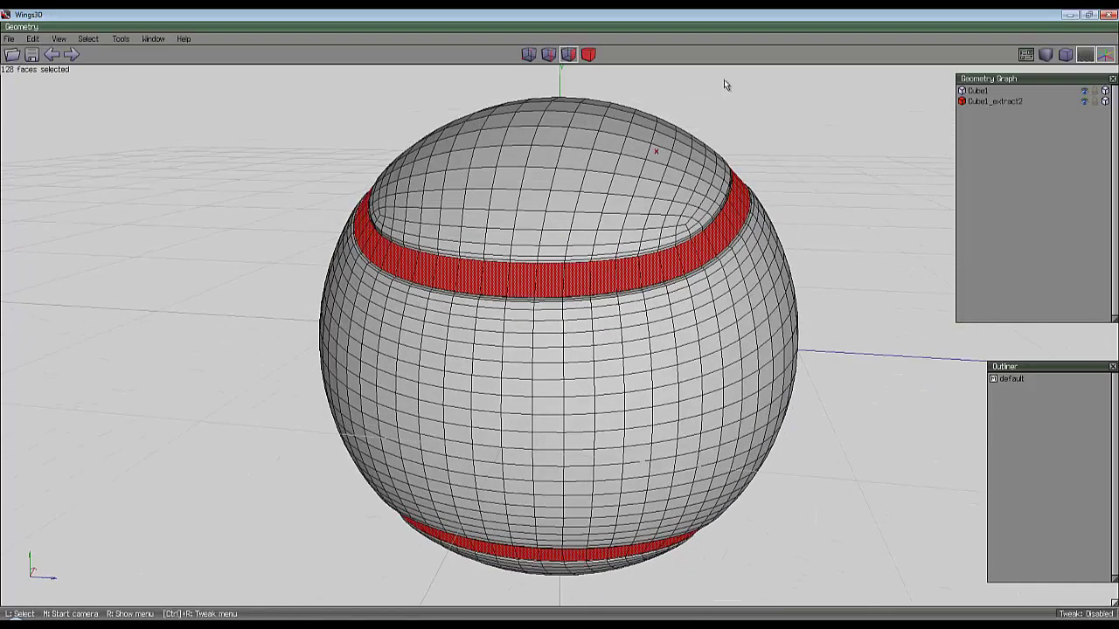
Step: Clear the selection, select the ring of edges crossing the extracted strip, and convert it to faces
key("space")
key("2")
left_click(536, 282)
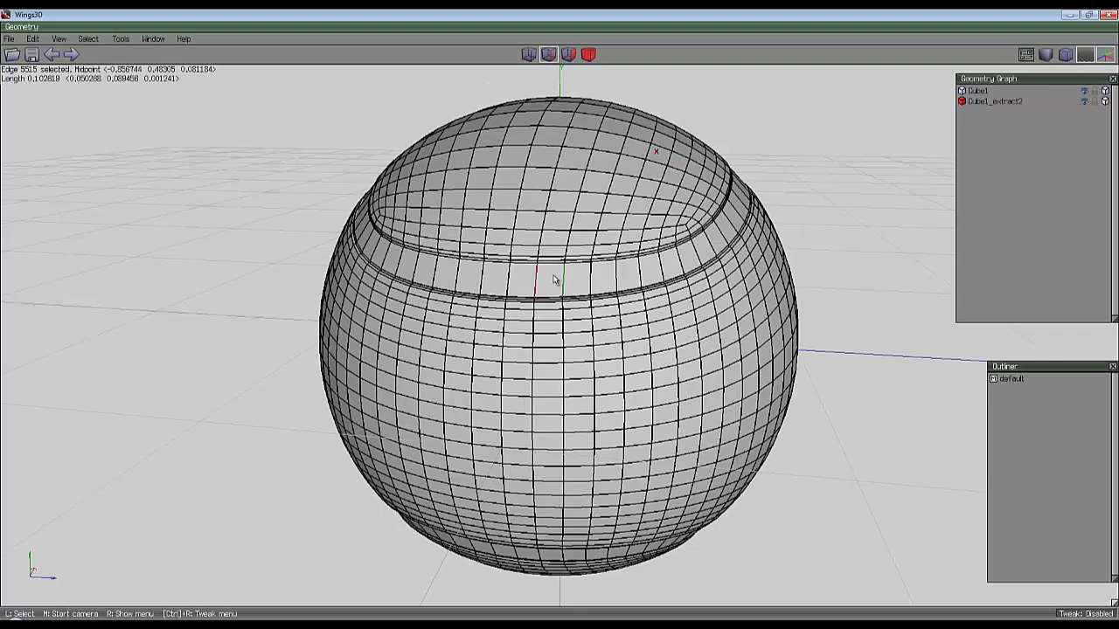
key("g")
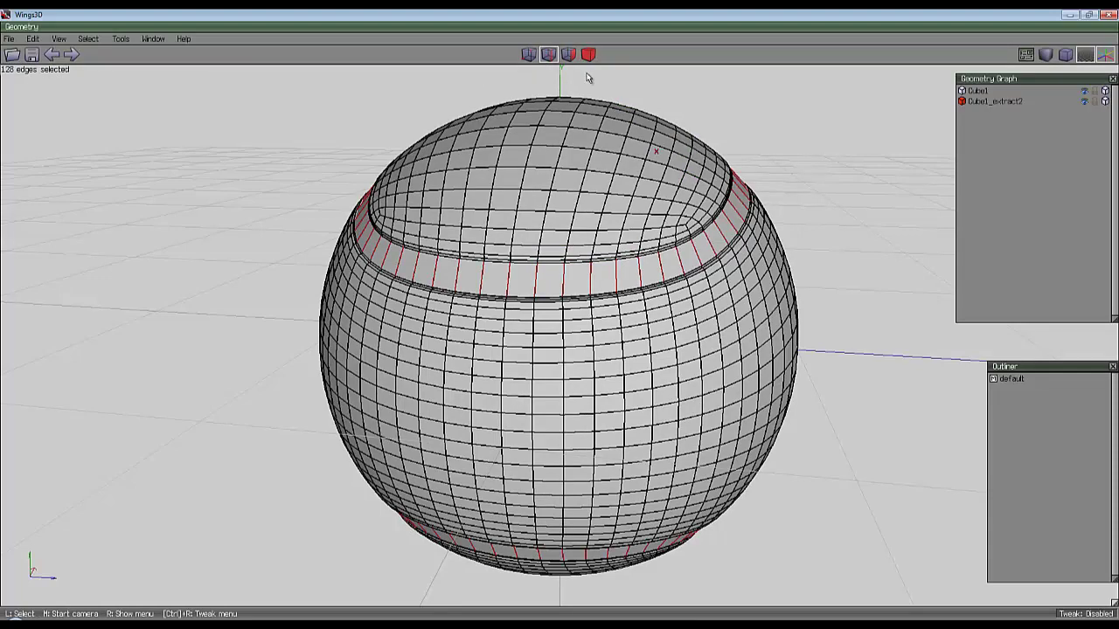
left_click(570, 56)
scroll(667, 187, "up", 3)
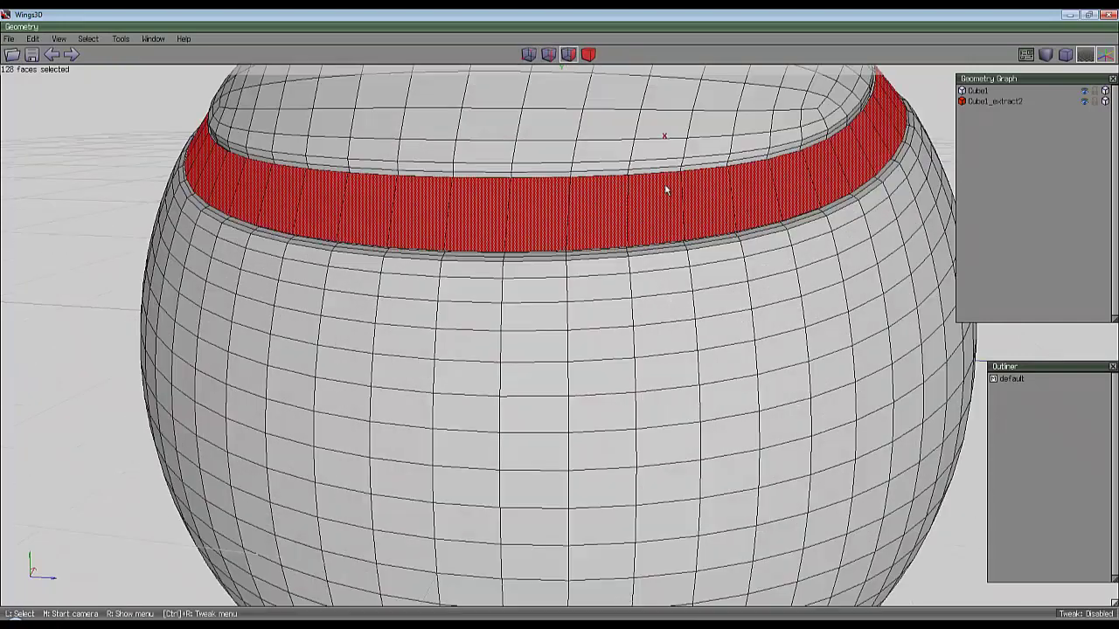
Step: Inset a small rectangular face inside each selected face of the extracted seam strip
right_click(601, 124)
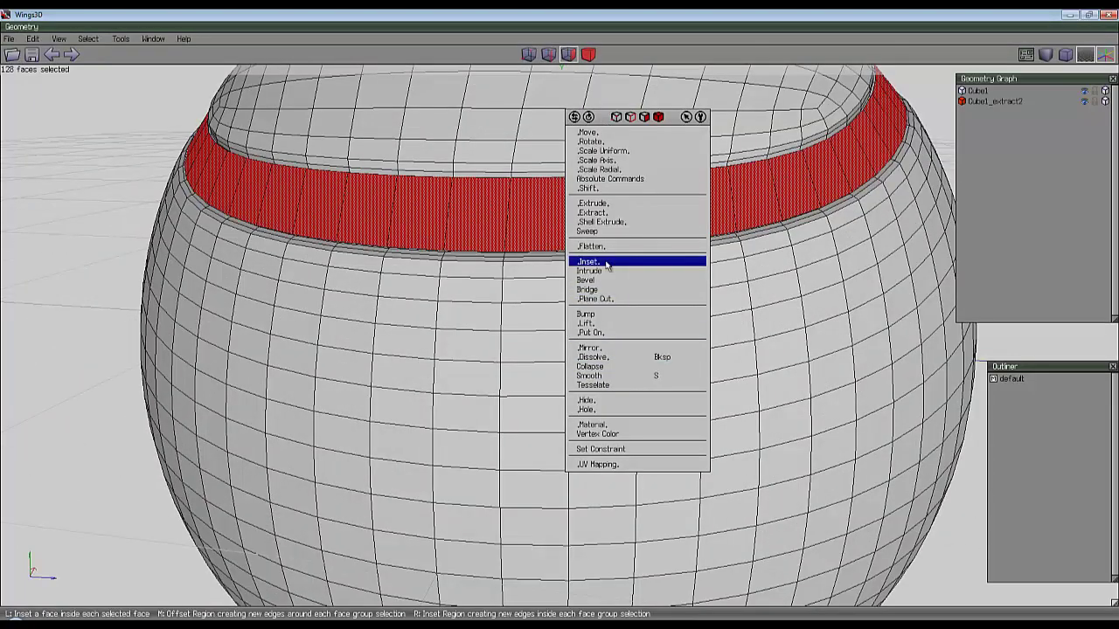
left_click(607, 261)
left_click(569, 327)
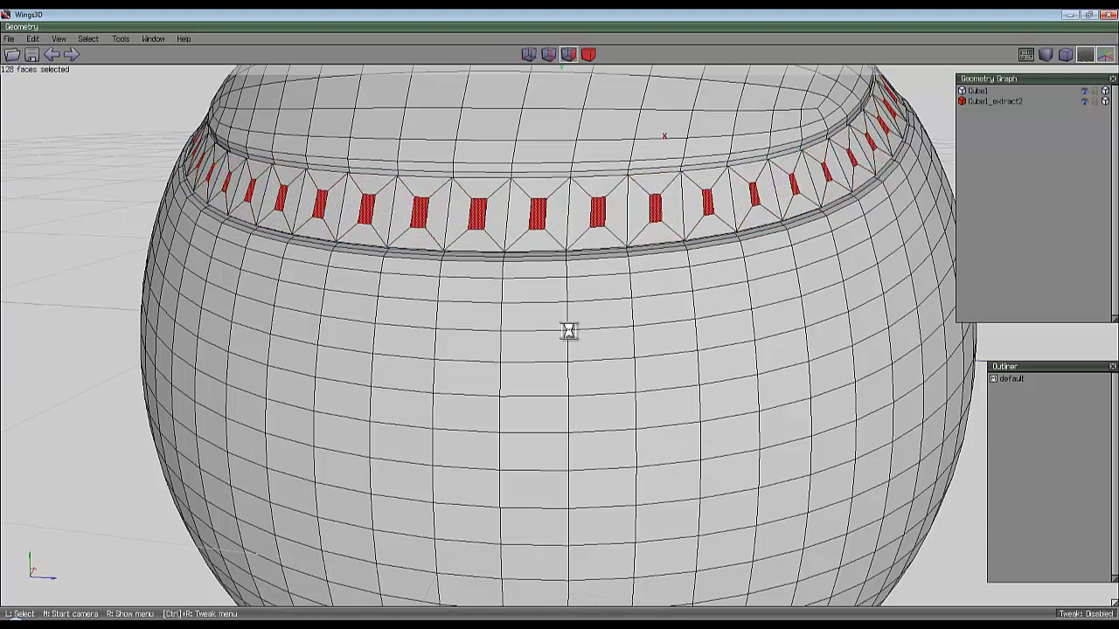
right_click(584, 270)
left_click(547, 271)
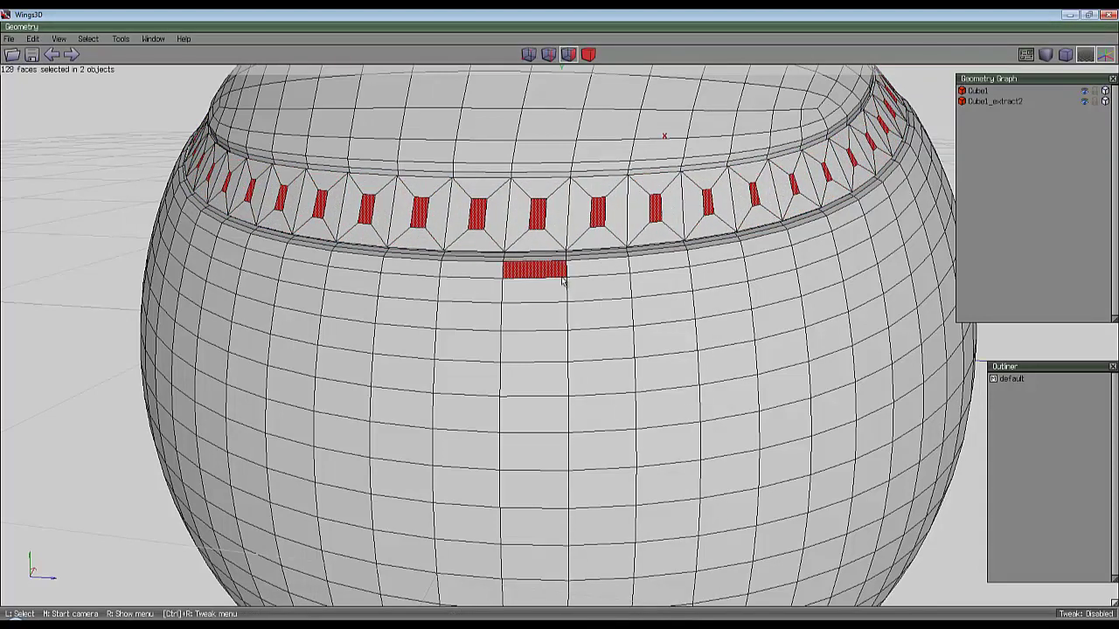
Step: Deselect the stray ball face and undo the separate rectangular insets on the seam strip's faces
left_click(552, 277)
left_click(551, 276)
left_click(550, 276)
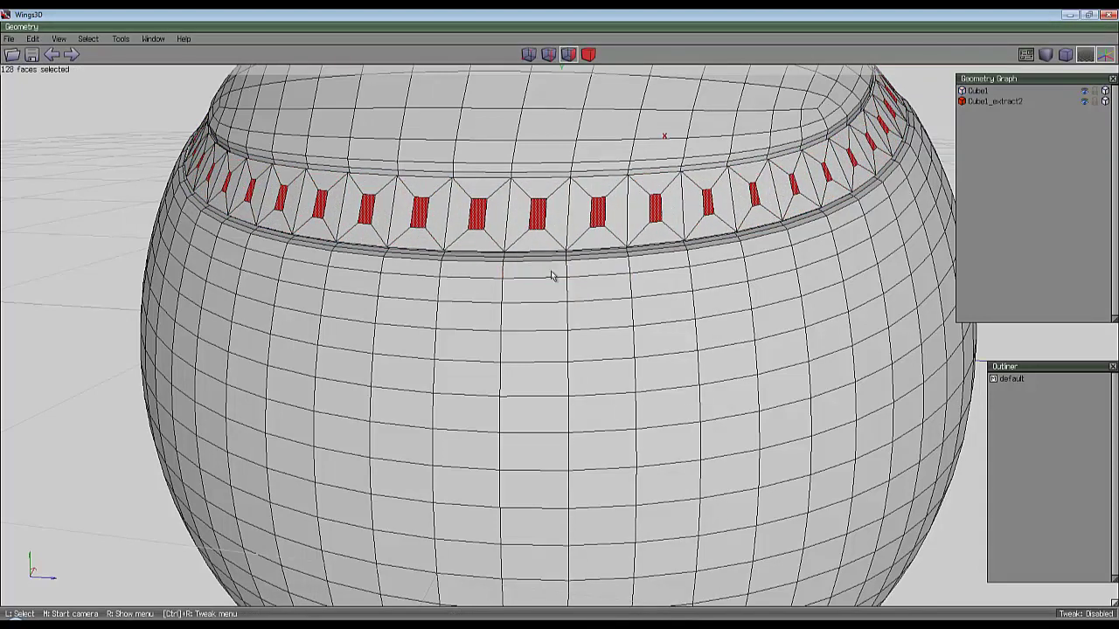
left_click(552, 276)
key("ctrl+z")
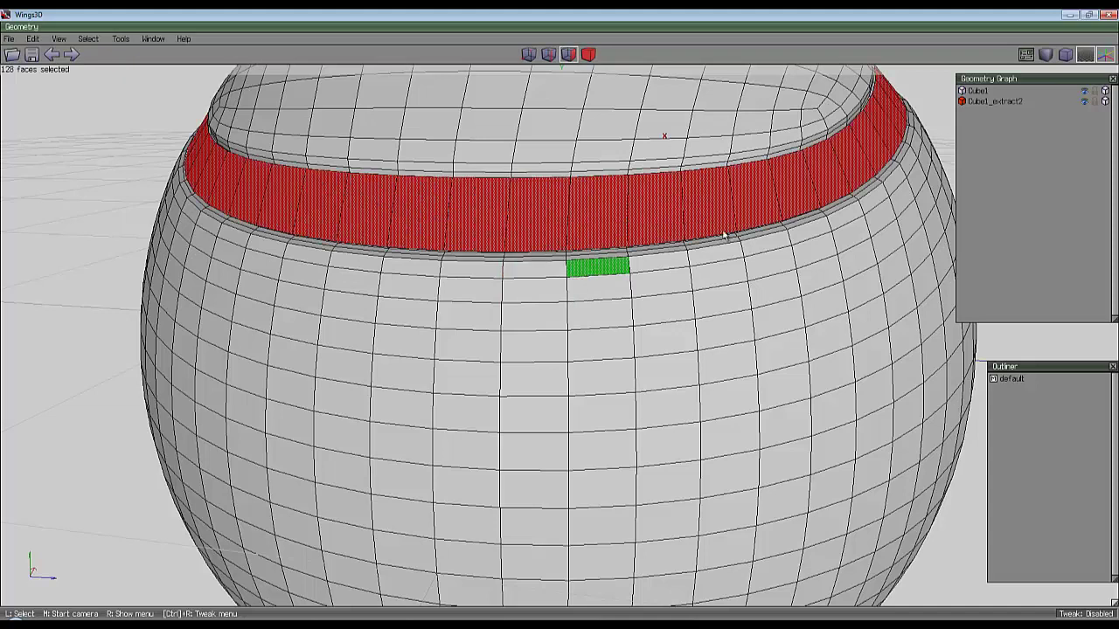
Step: Inset the selected seam strip faces as one continuous band by about 0.0037
right_click(613, 211)
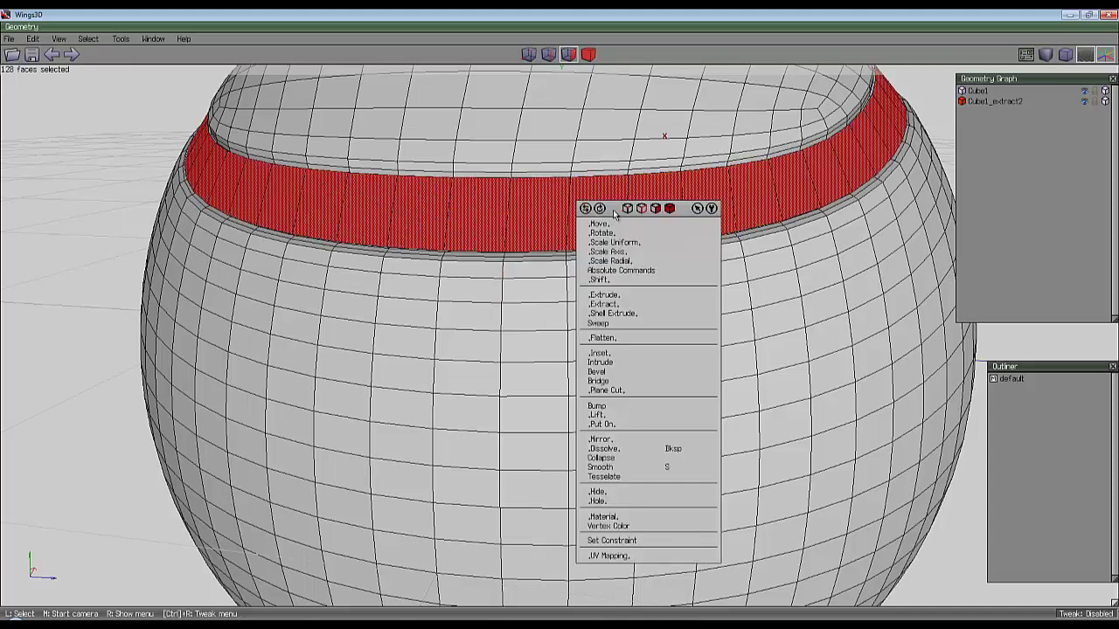
left_click(618, 353)
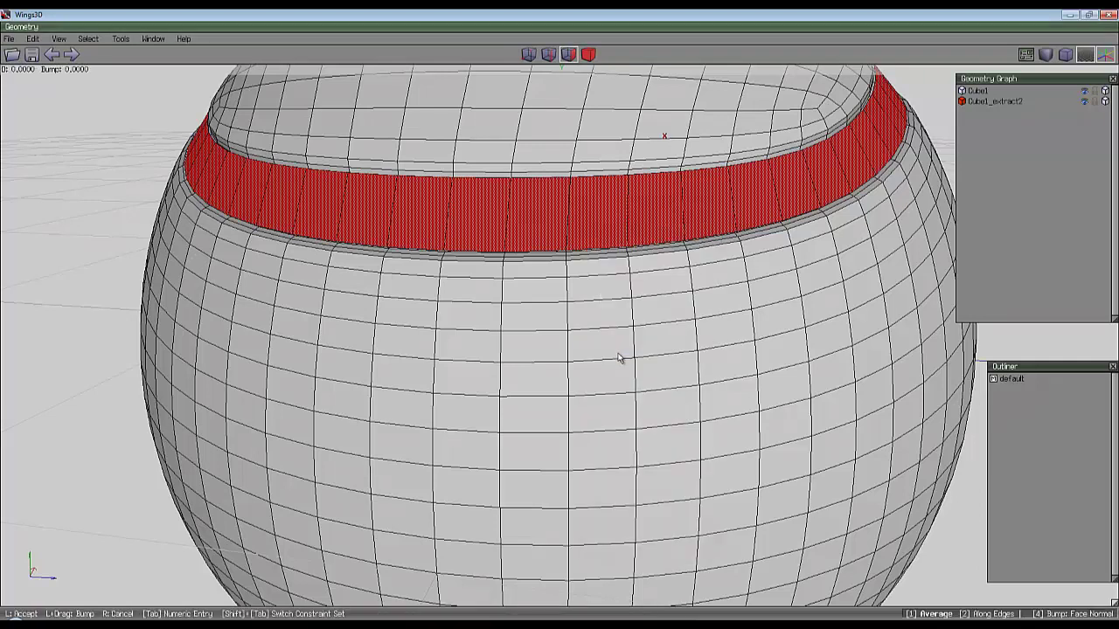
left_click(561, 327)
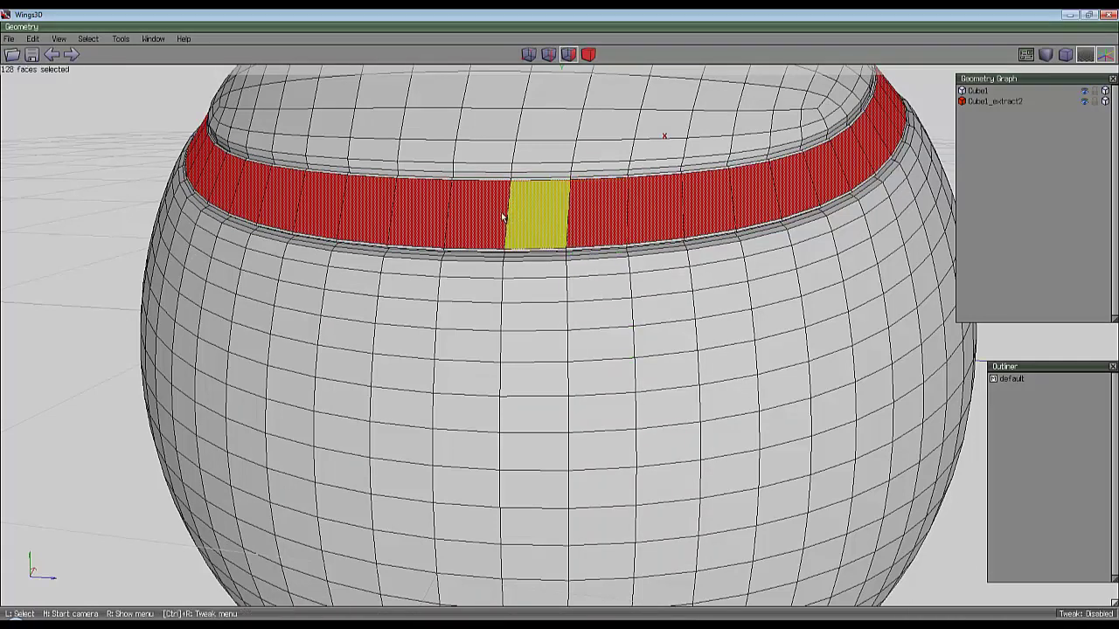
scroll(469, 216, "down", 5)
middle_click(786, 160)
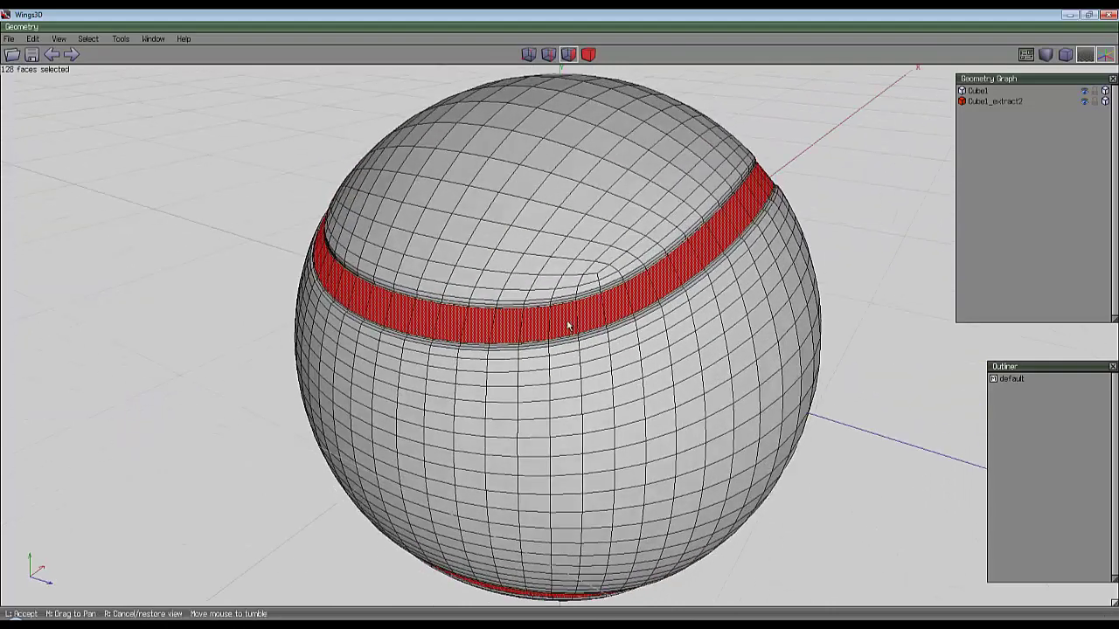
left_click(559, 324)
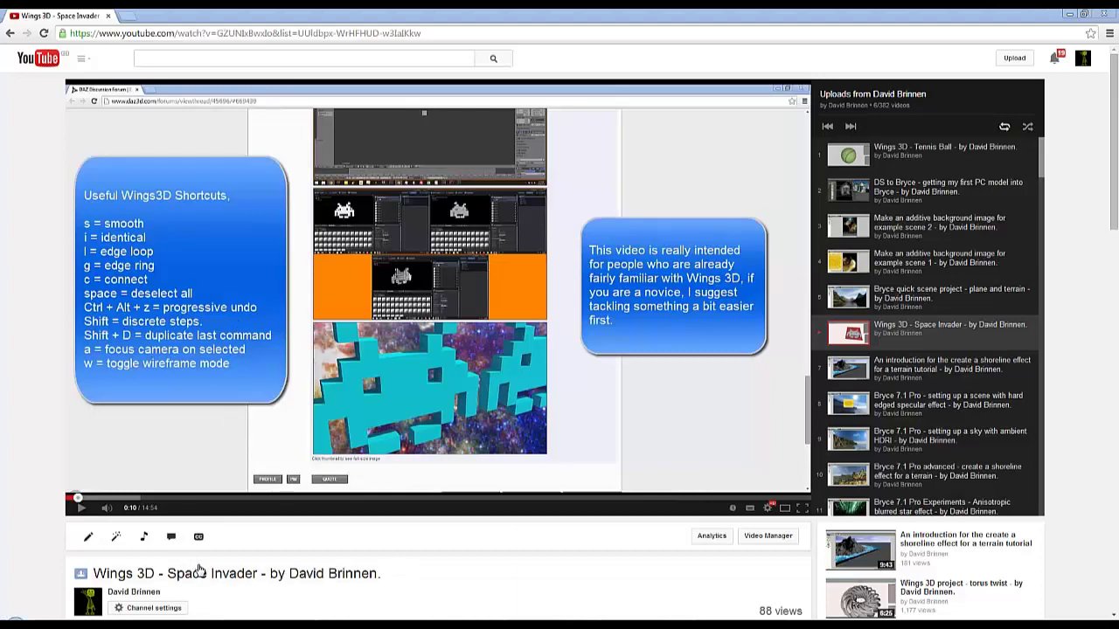
Step: Switch to the Wings 3D - Space Invader video page on YouTube and examine its description and comments
left_click(196, 423)
scroll(198, 417, "down", 5)
scroll(183, 390, "up", 3)
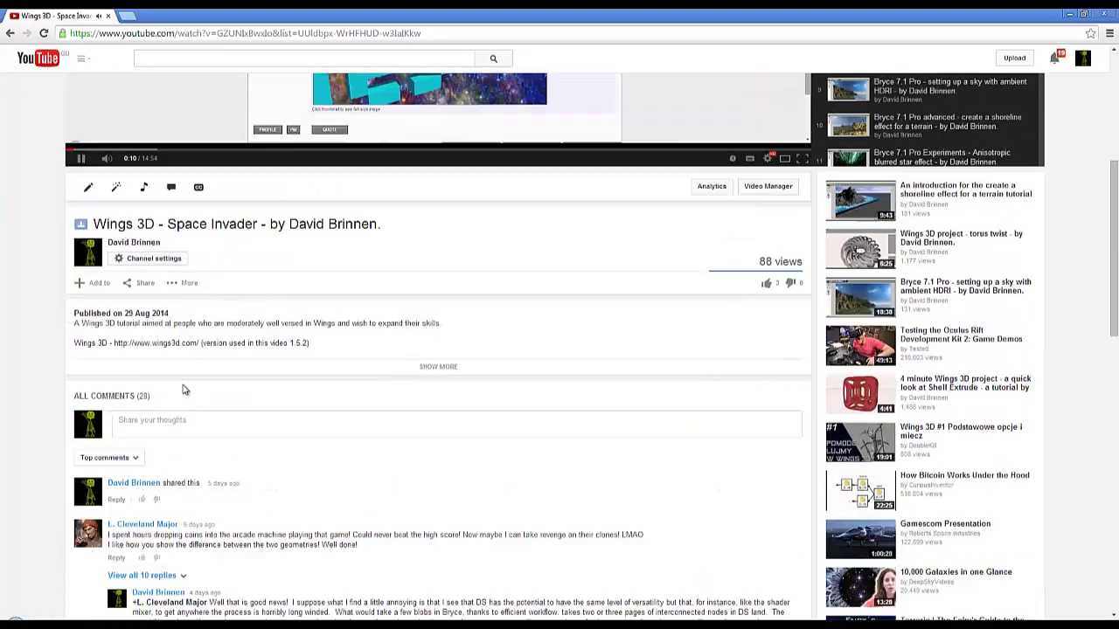
scroll(181, 331, "down", 8)
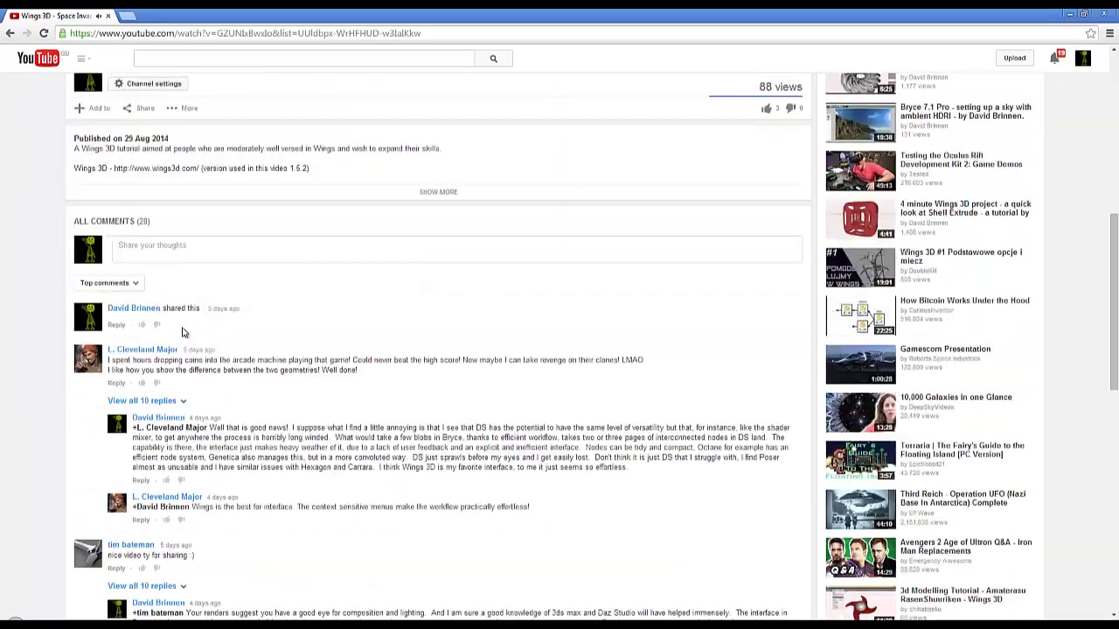
scroll(184, 333, "down", 5)
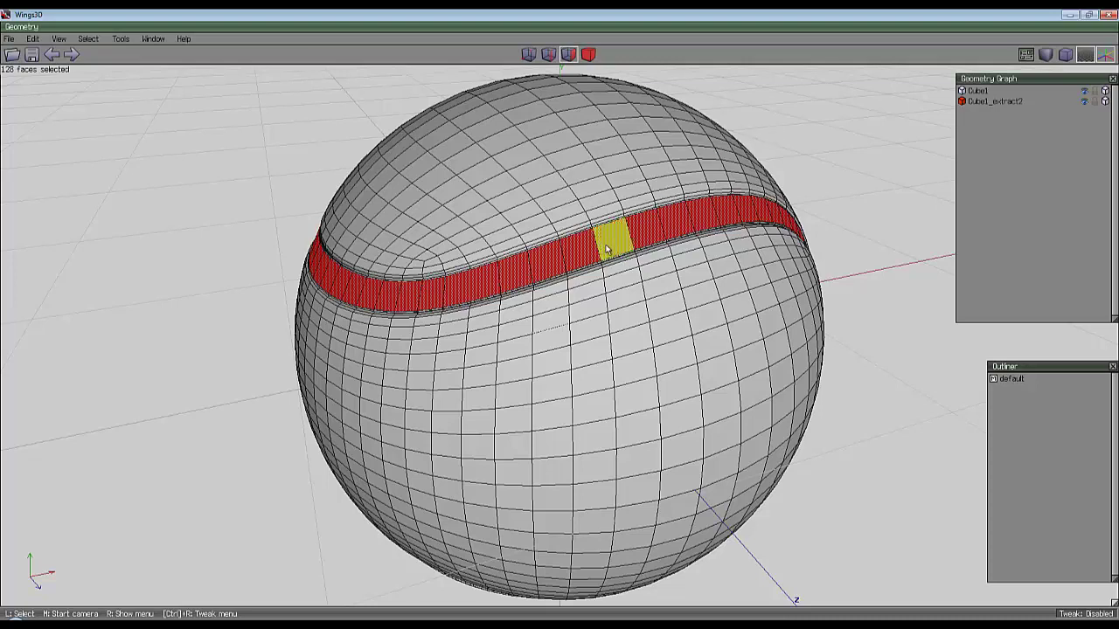
Step: Convert the seam strip's face selection to vertices and crumple them randomly by 1%
right_click(780, 108)
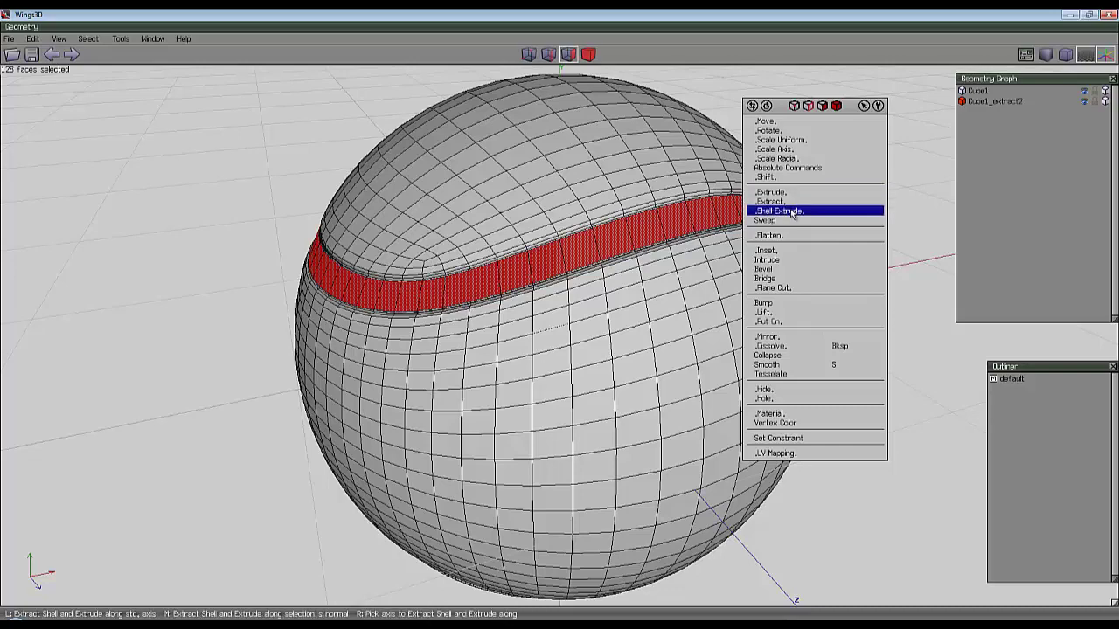
left_click(901, 80)
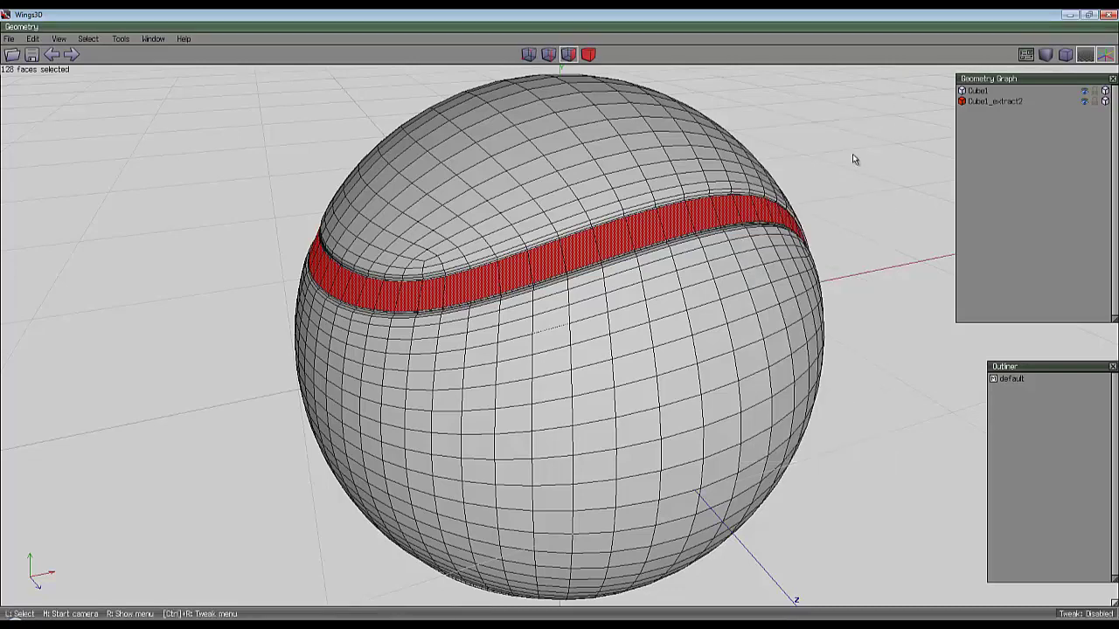
middle_click_drag(853, 160, 560, 326)
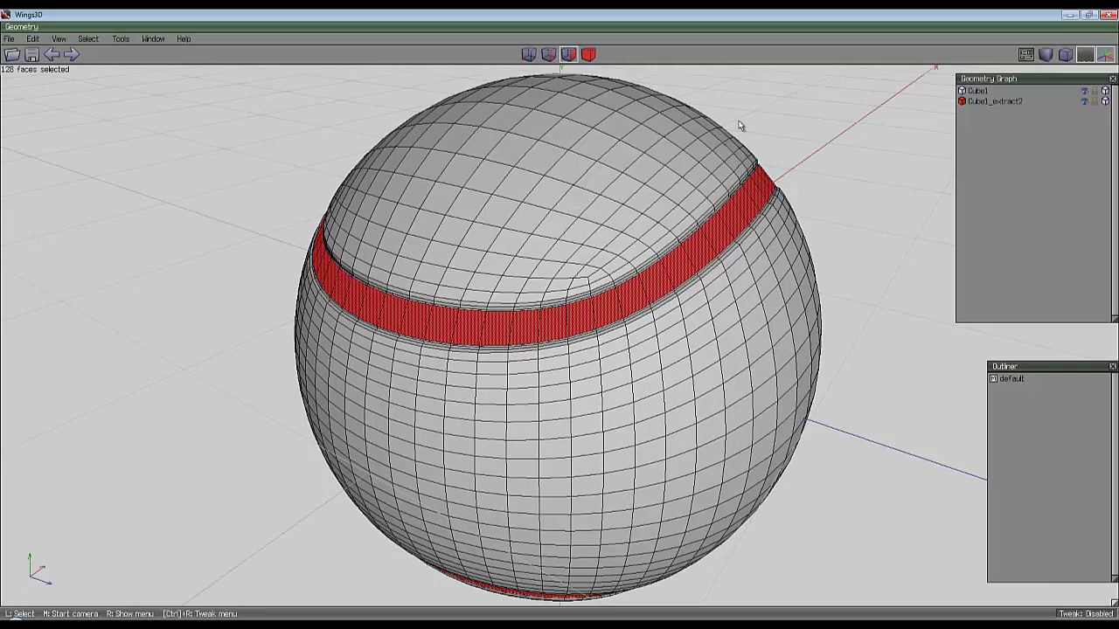
scroll(738, 127, "up", 3)
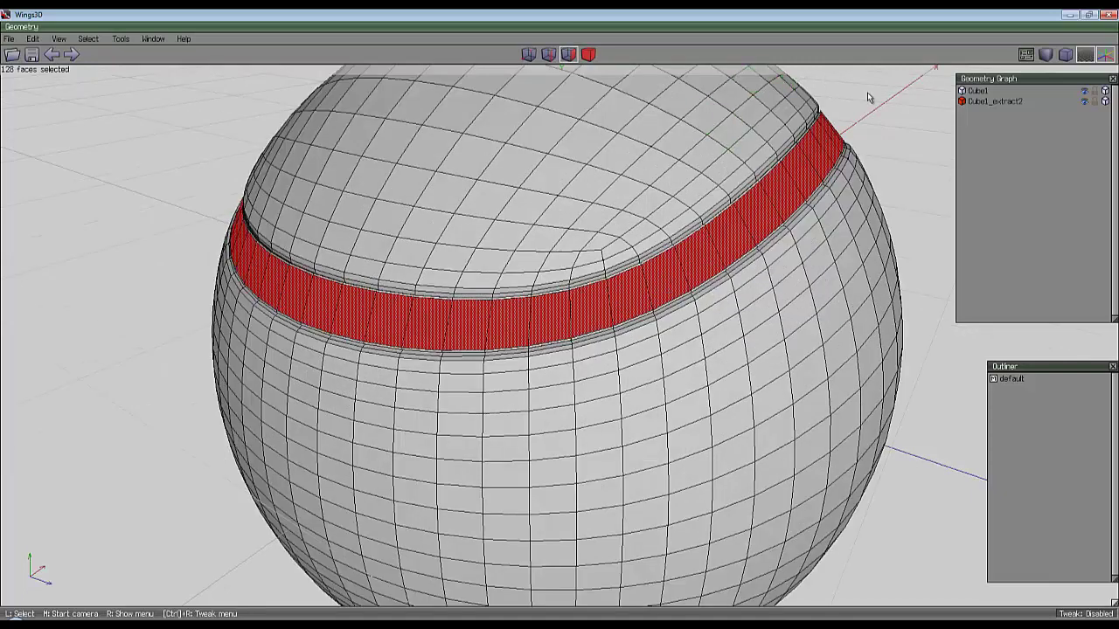
left_click(529, 54)
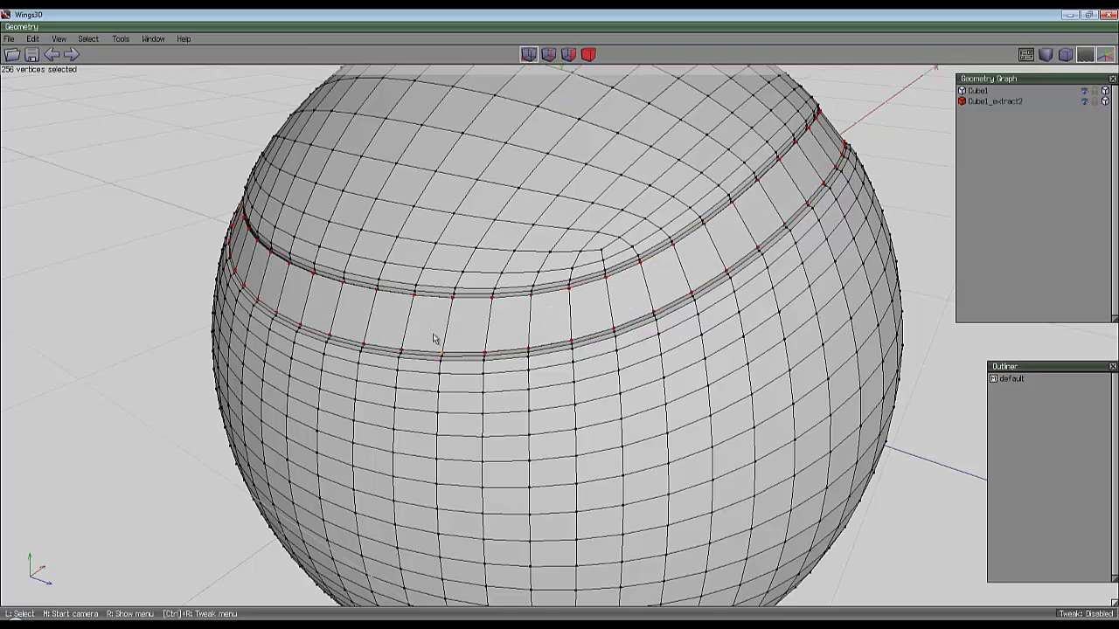
right_click(190, 164)
left_click(210, 400)
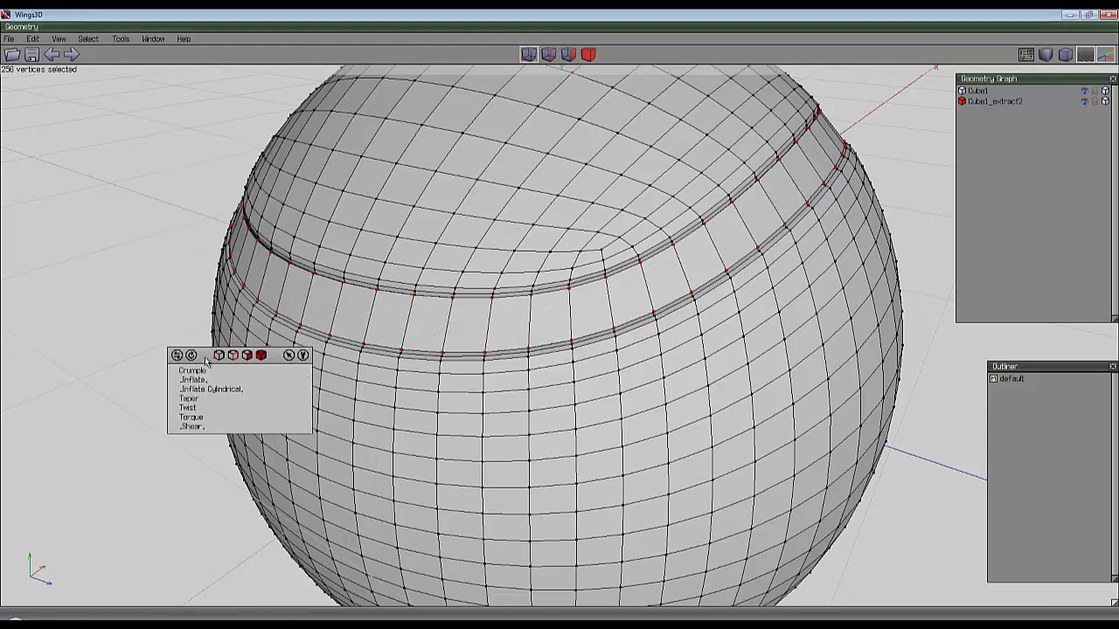
left_click(209, 370)
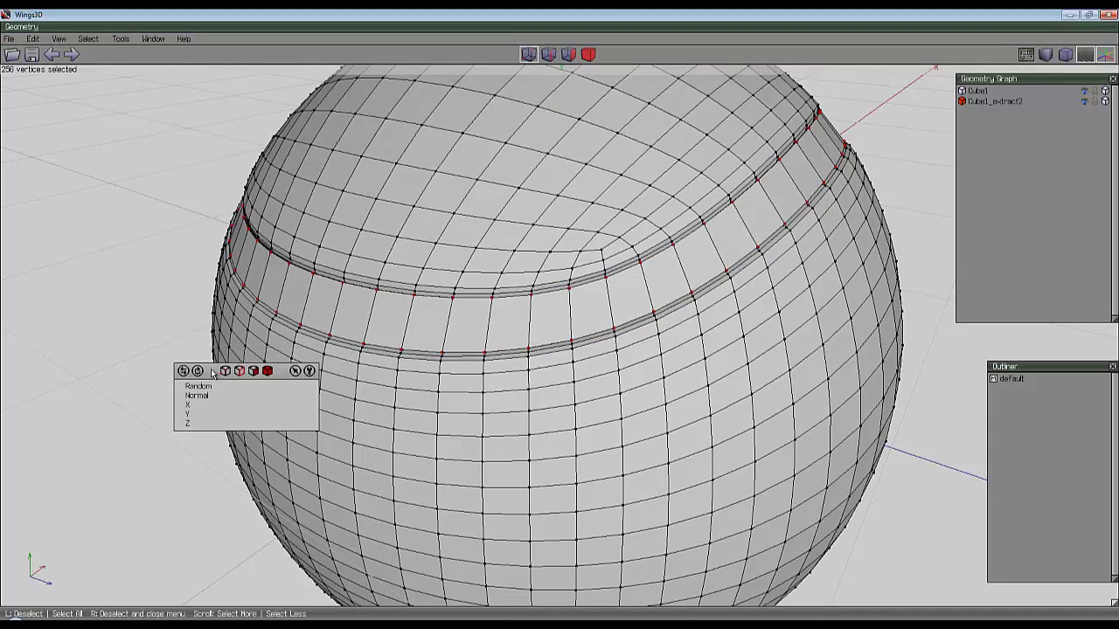
left_click(207, 389)
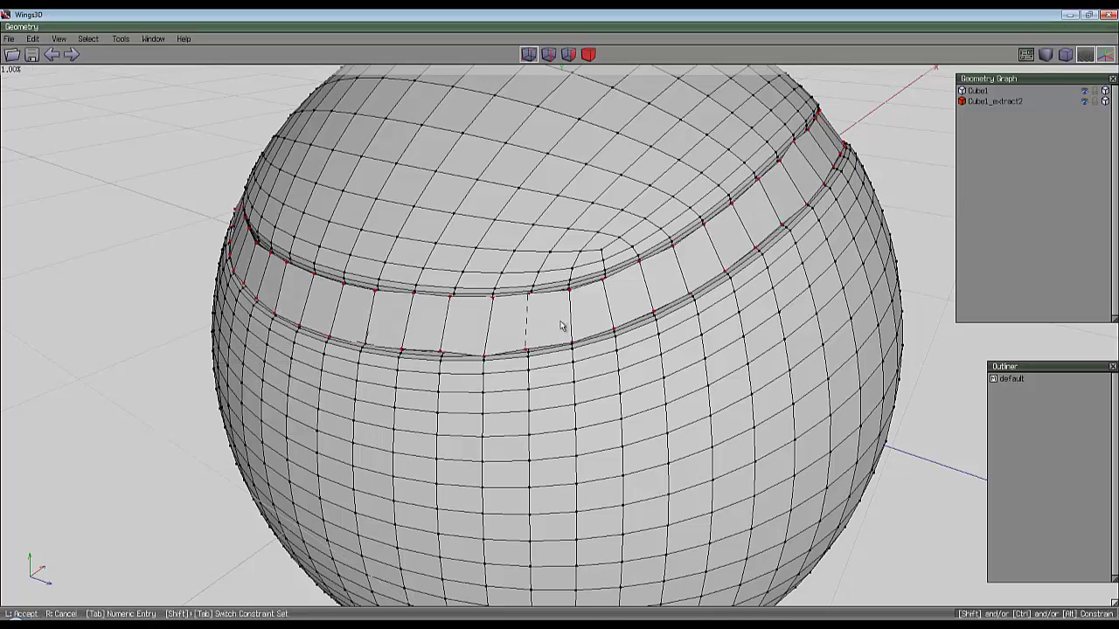
left_click(562, 325)
Step: Select the ring of edges crossing the crumpled strip, convert it to faces, and inset them by about 0.0066
key("2")
left_click(492, 329)
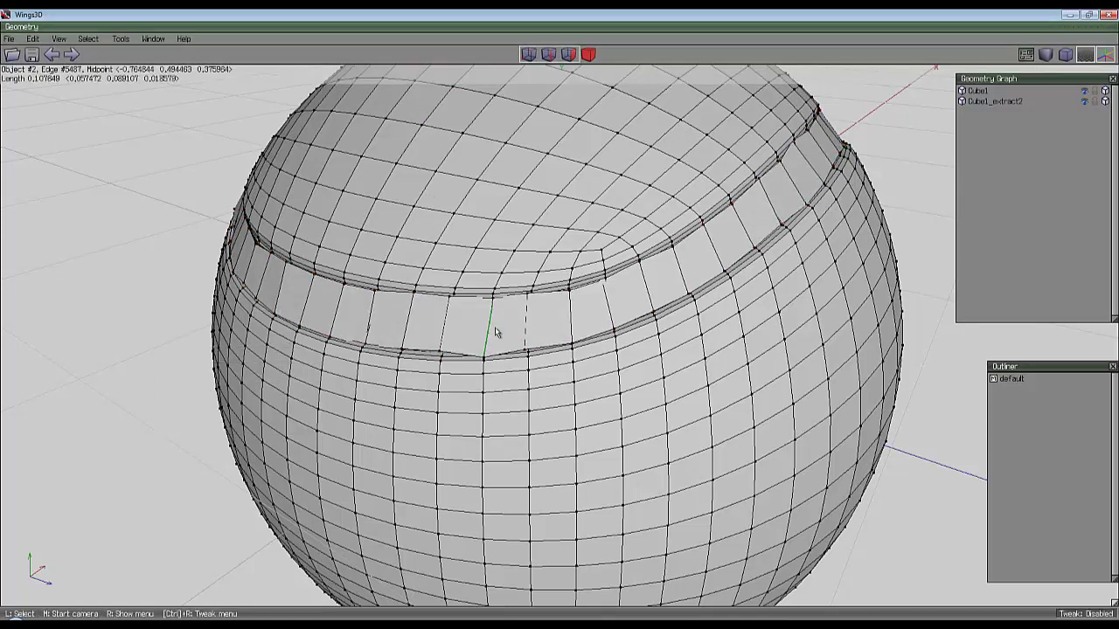
key("g")
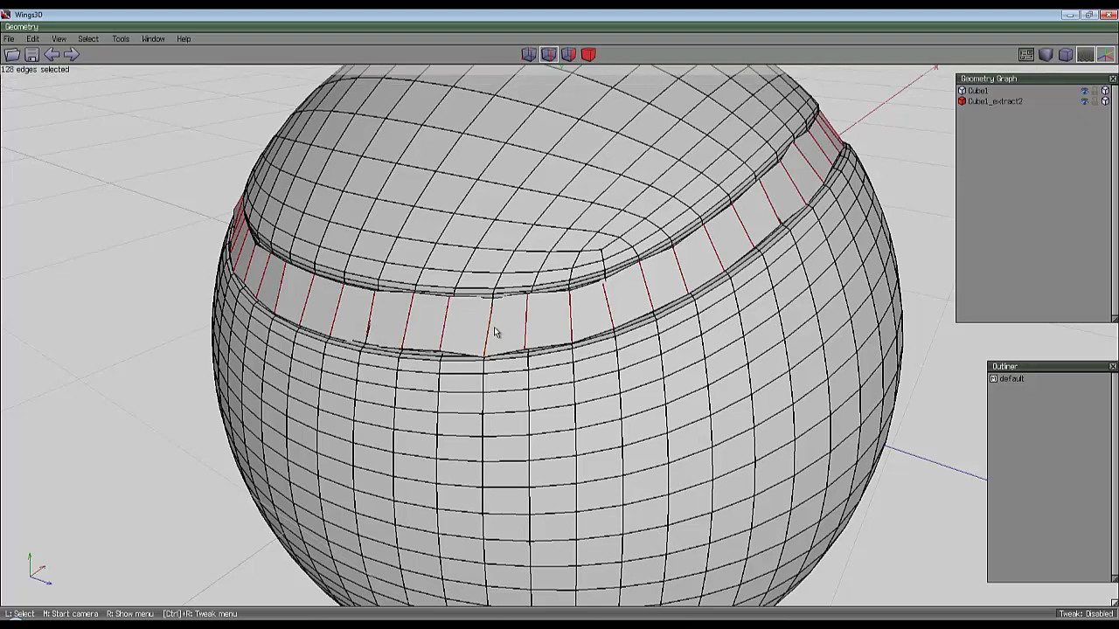
key("3")
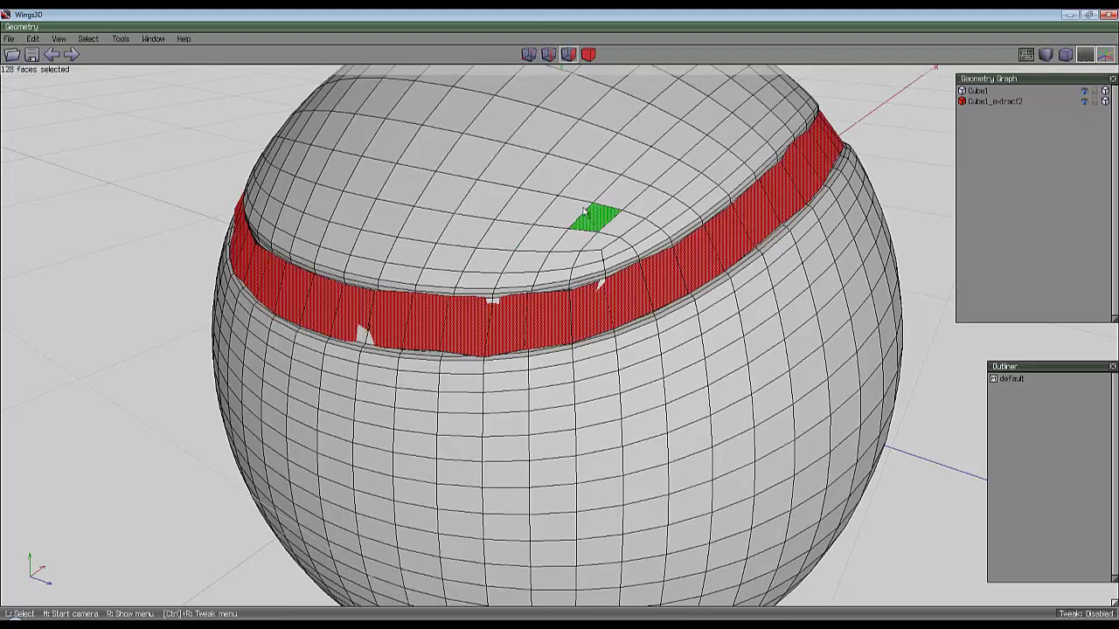
right_click(546, 168)
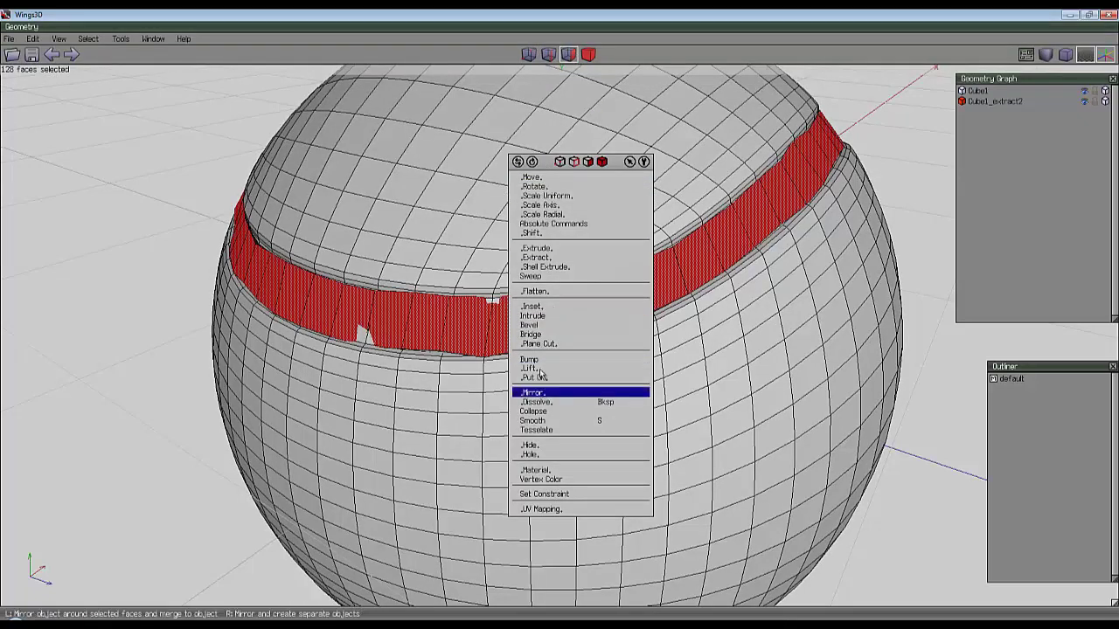
left_click(548, 307)
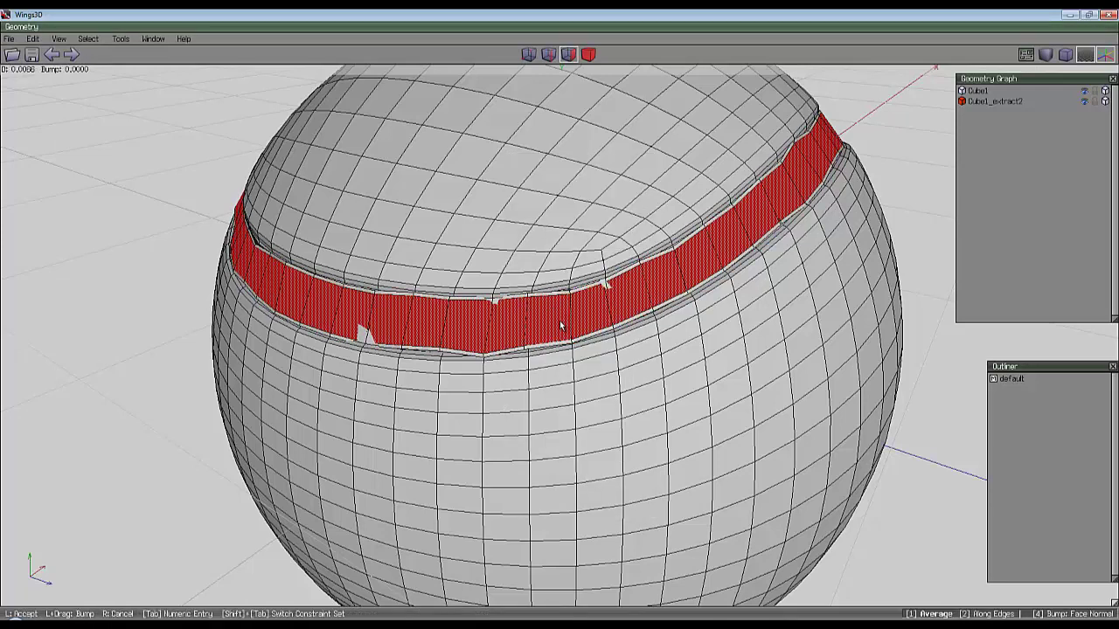
left_click(567, 323)
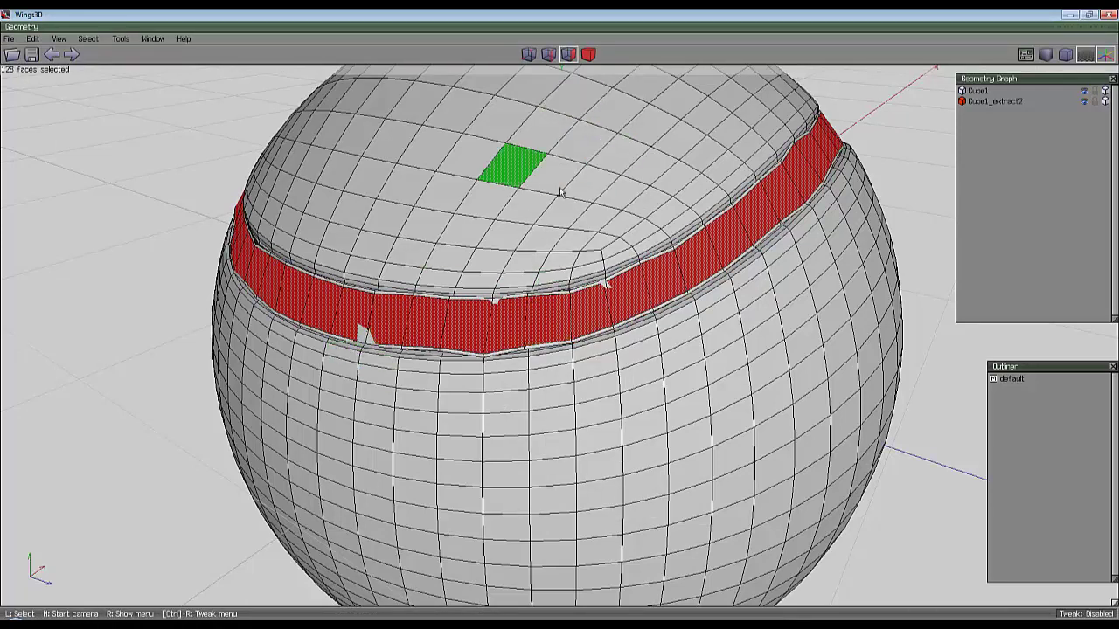
Step: Scale the whole seam strip object up uniformly by a slight amount so it sits clear of the groove floor
left_click(588, 54)
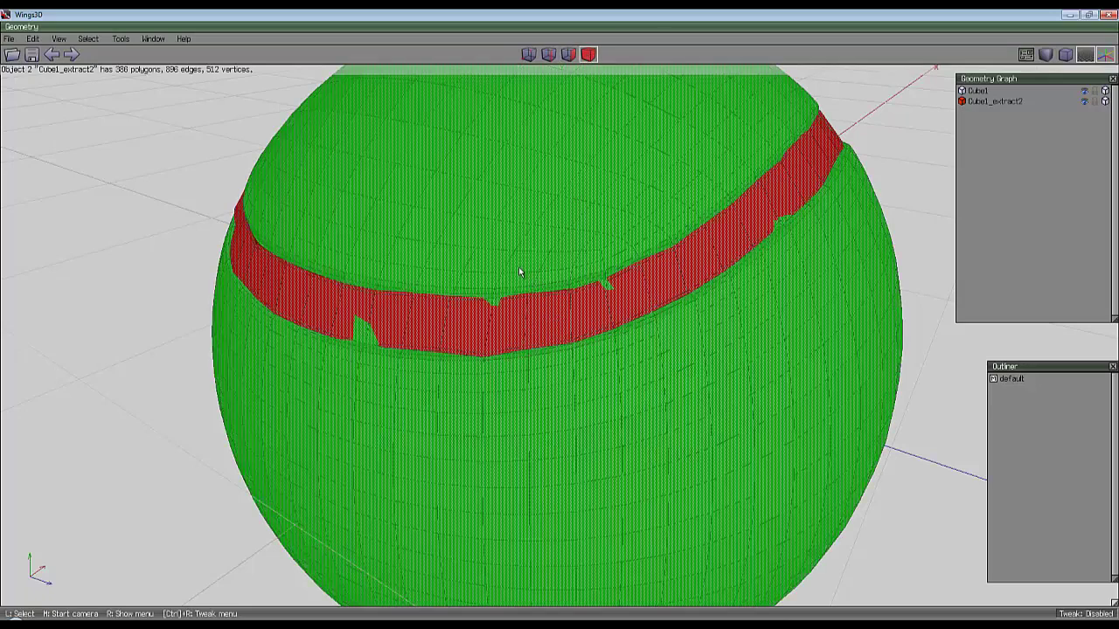
right_click(480, 198)
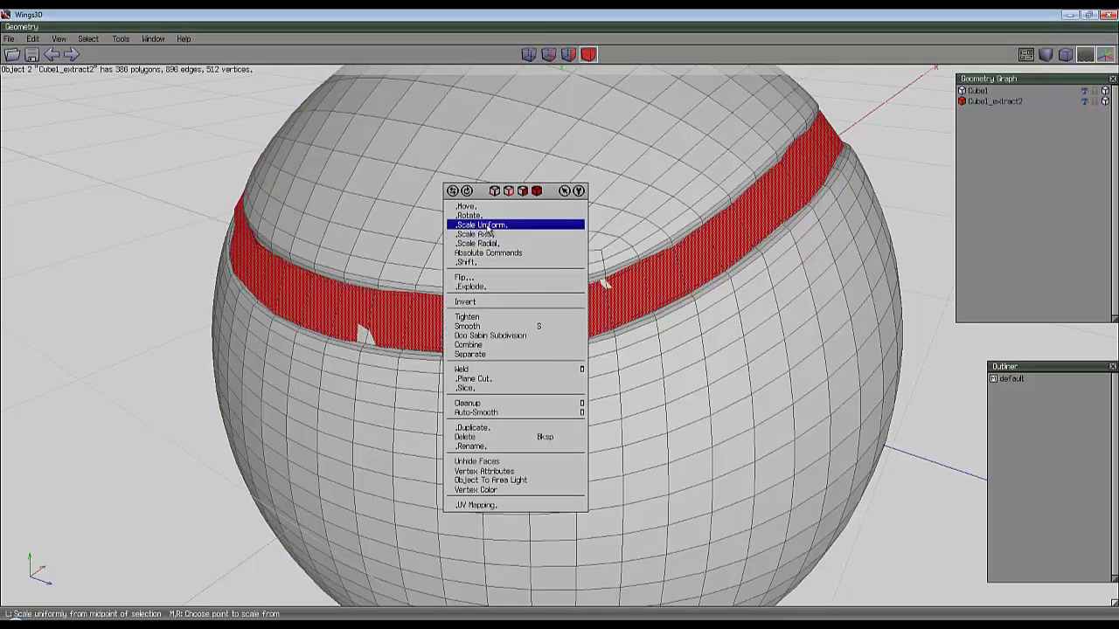
left_click(490, 229)
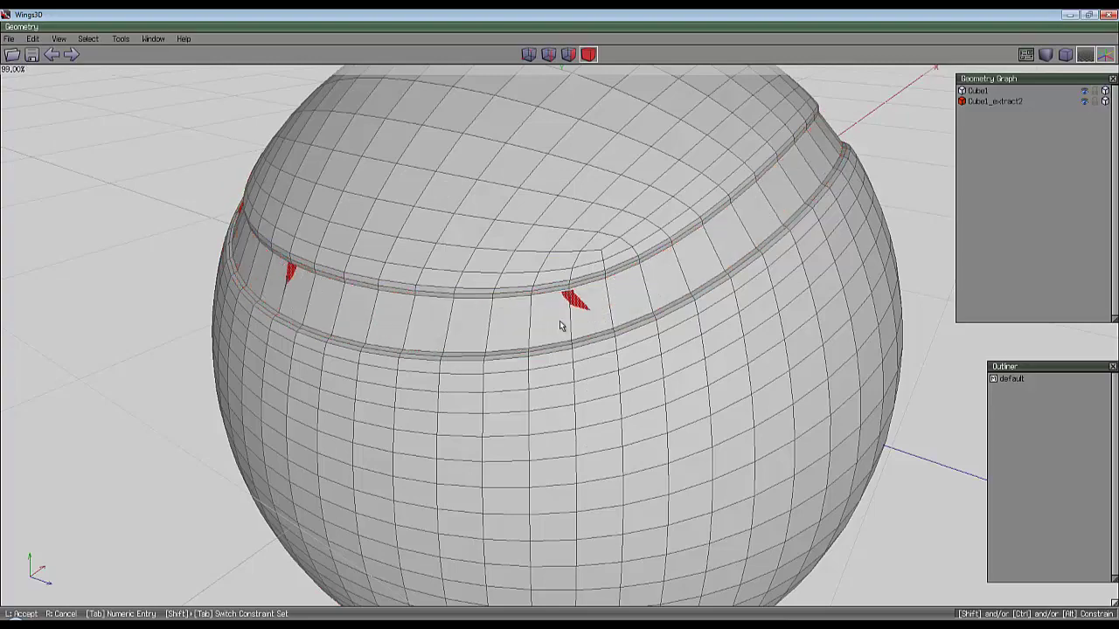
left_click(561, 325)
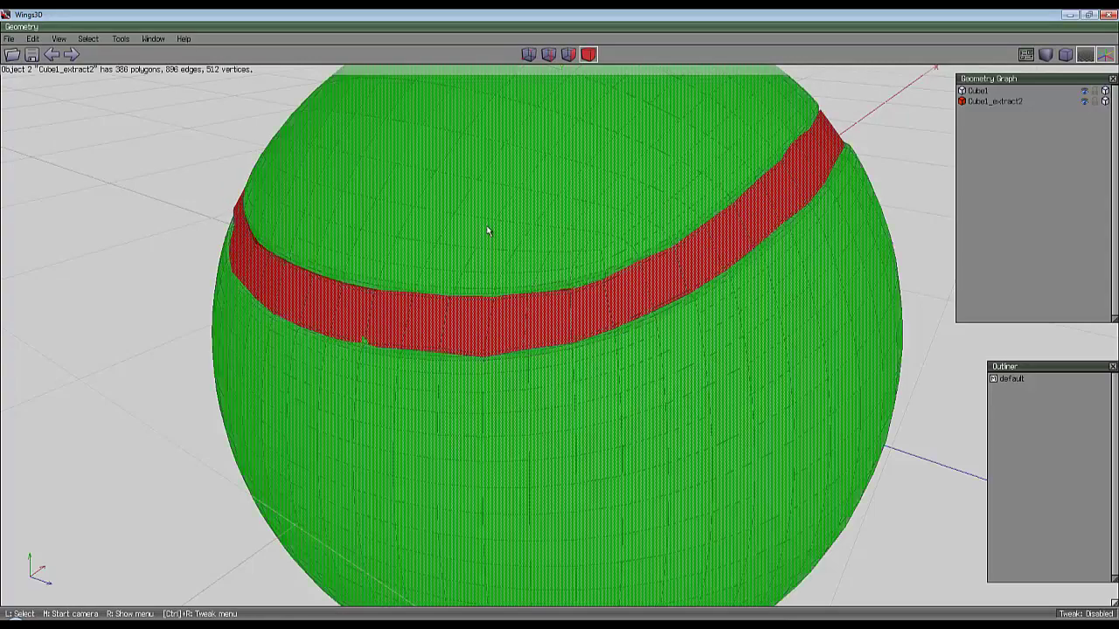
Step: Hide the Cube1 ball object to isolate the extracted seam strip, and clear the selection
middle_click(761, 102)
scroll(561, 325, "down", 4)
left_click(561, 325)
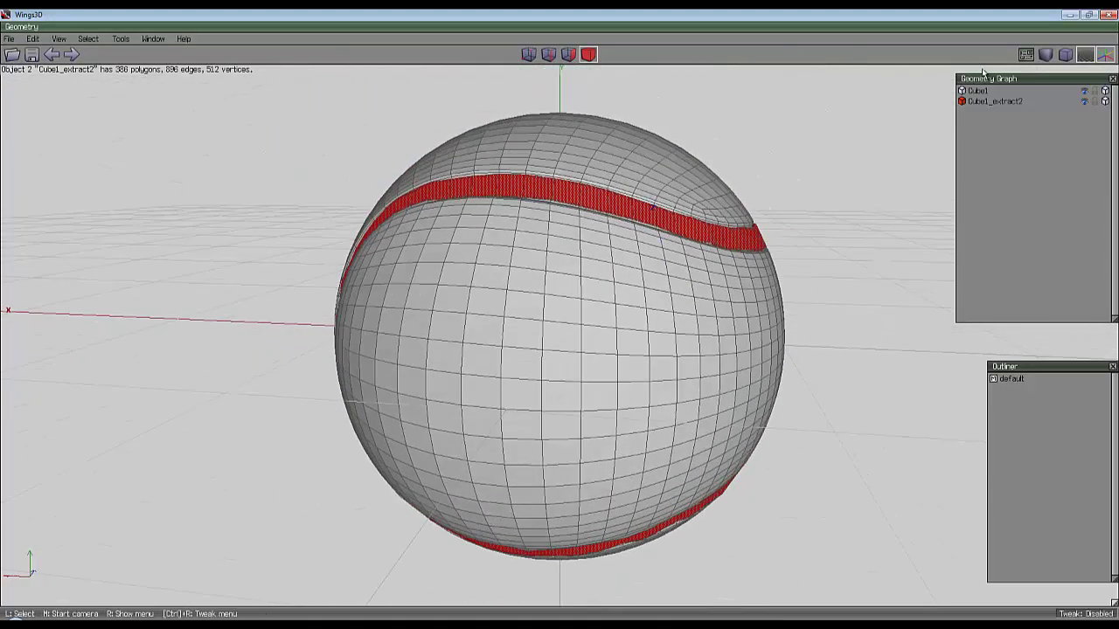
left_click(1084, 91)
middle_click(712, 162)
left_click(559, 317)
key("space")
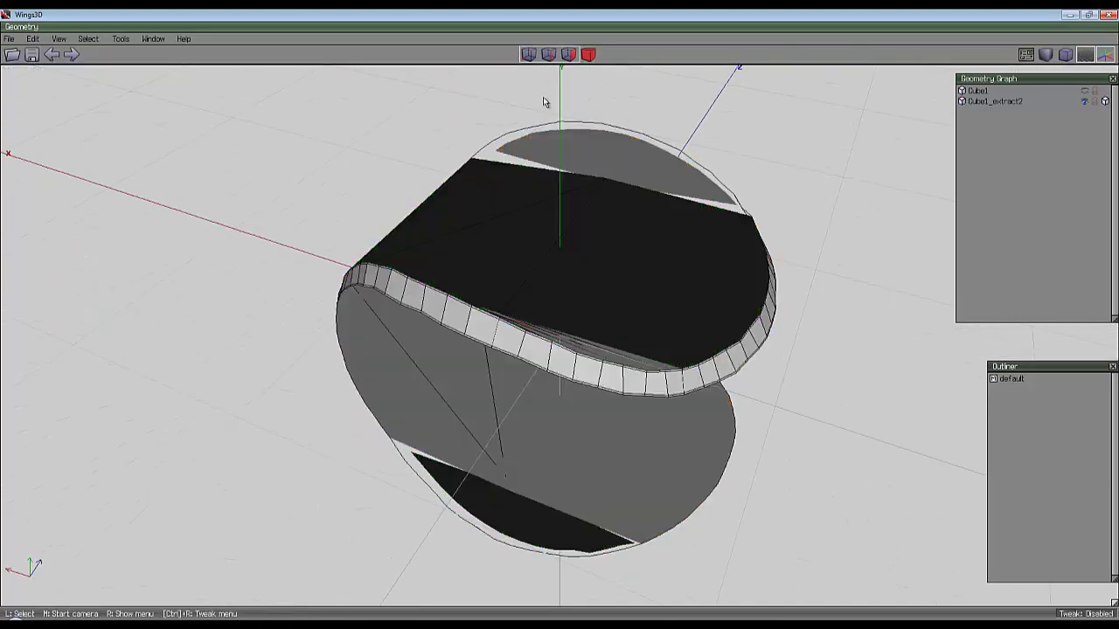
Step: Select the two large faces that close off the strip's interior and intrude them by about 0.0047 to form a thin shell
left_click(577, 56)
left_click(580, 222)
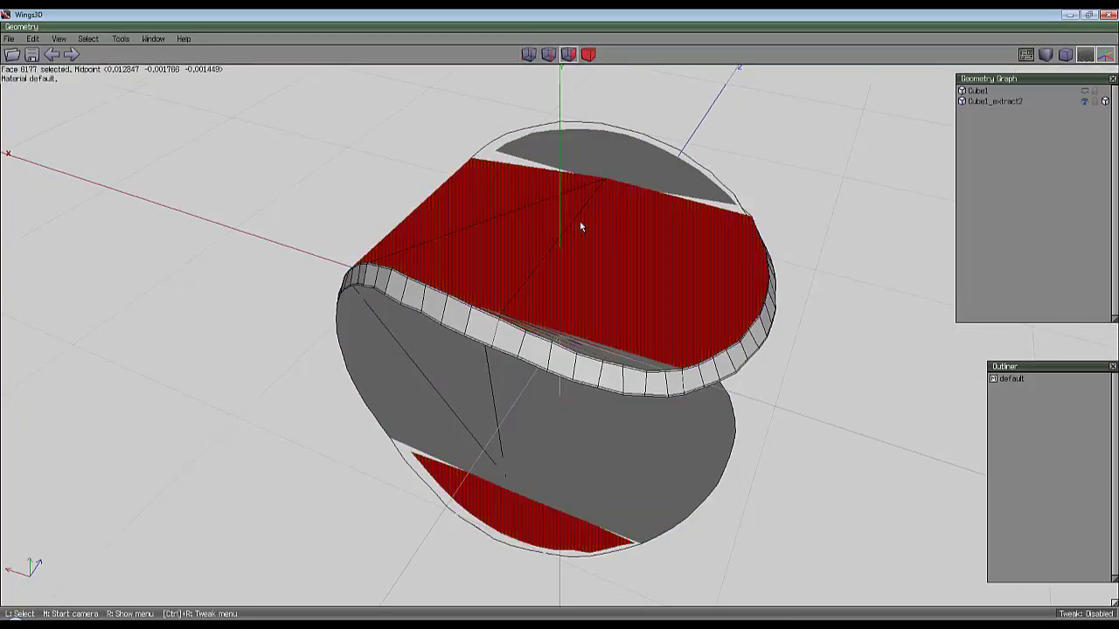
left_click(447, 354)
middle_click(417, 205)
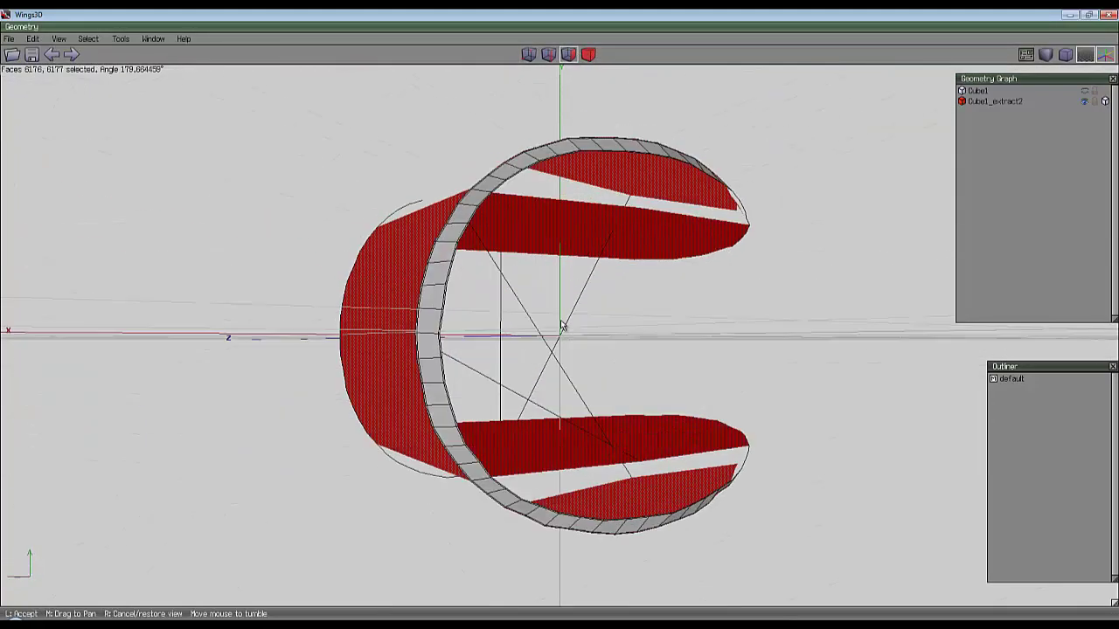
left_click(561, 323)
right_click(516, 135)
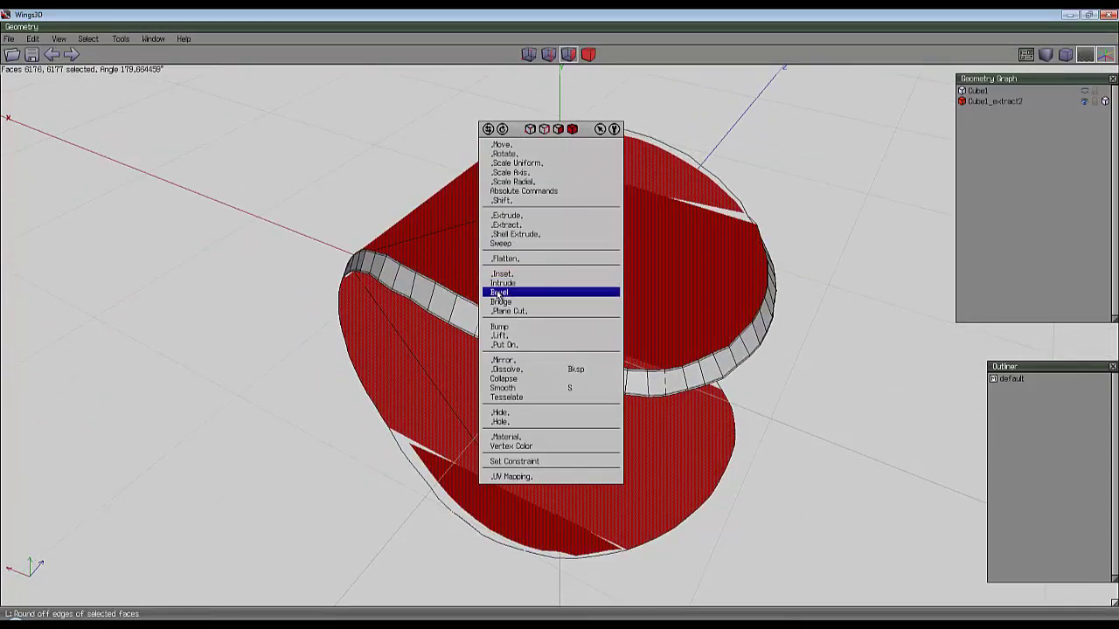
left_click(533, 283)
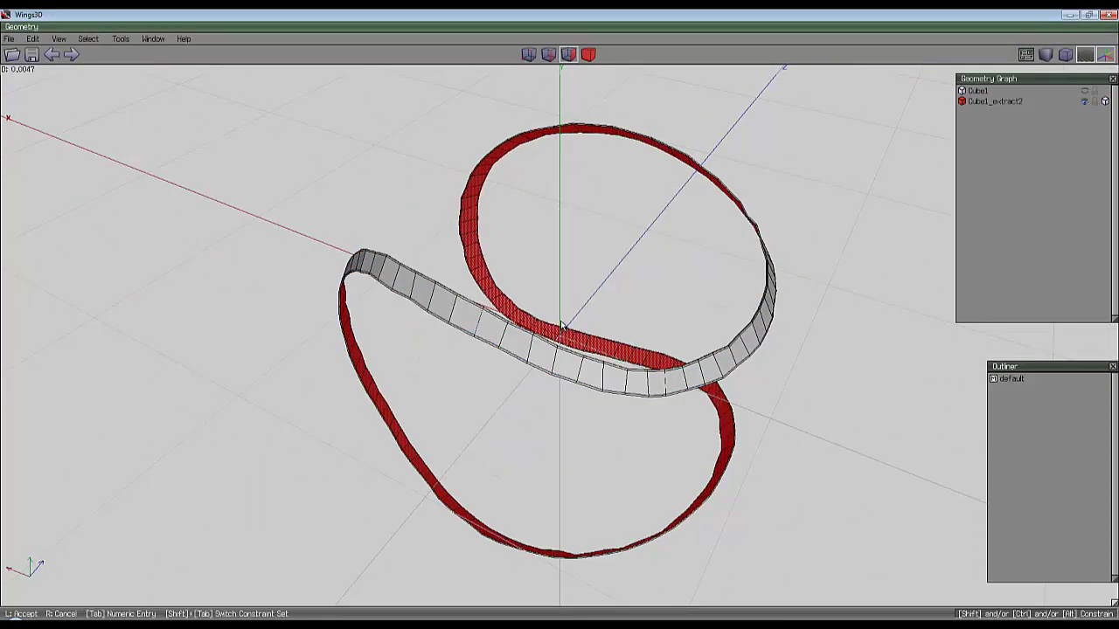
left_click(561, 326)
middle_click(452, 265)
left_click(561, 327)
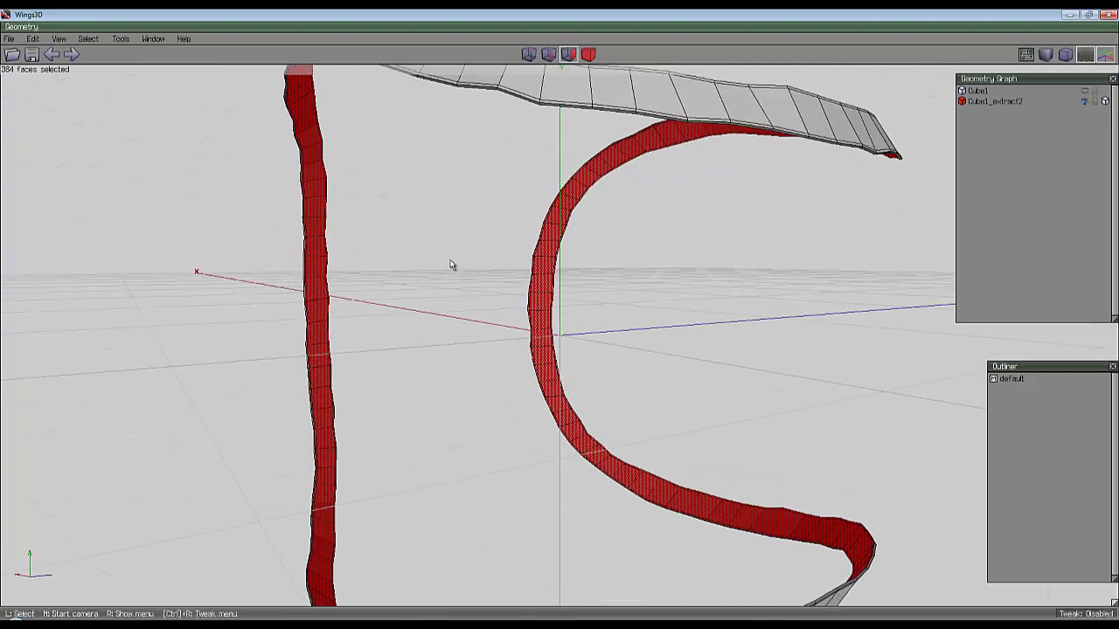
Step: Turn the selected interior faces of the seam strip into holes
right_click(451, 265)
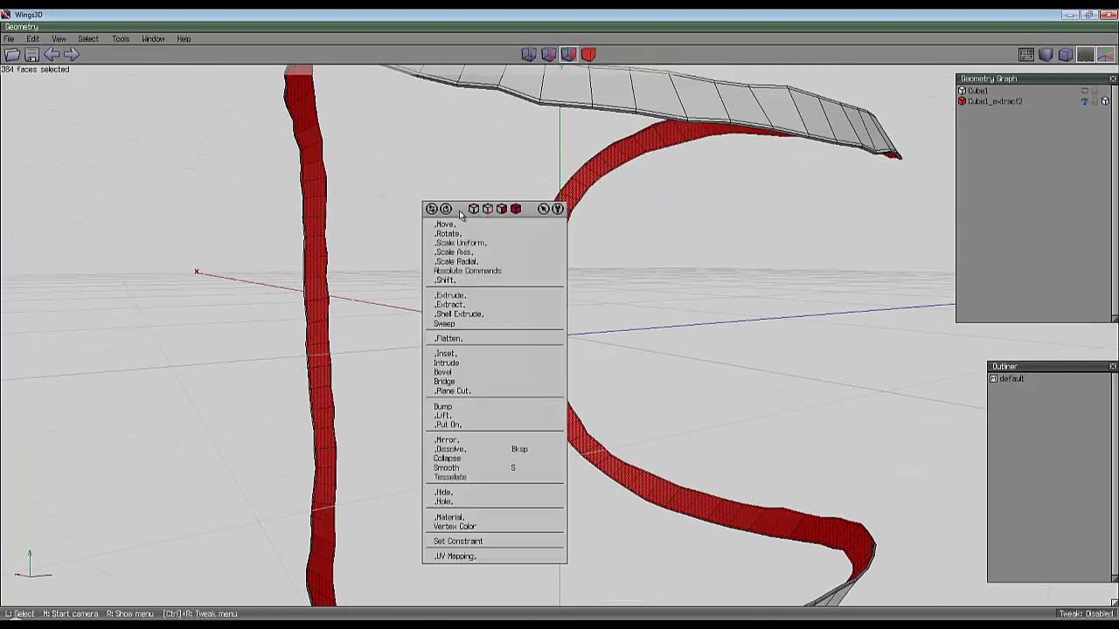
left_click(451, 502)
middle_click(445, 370)
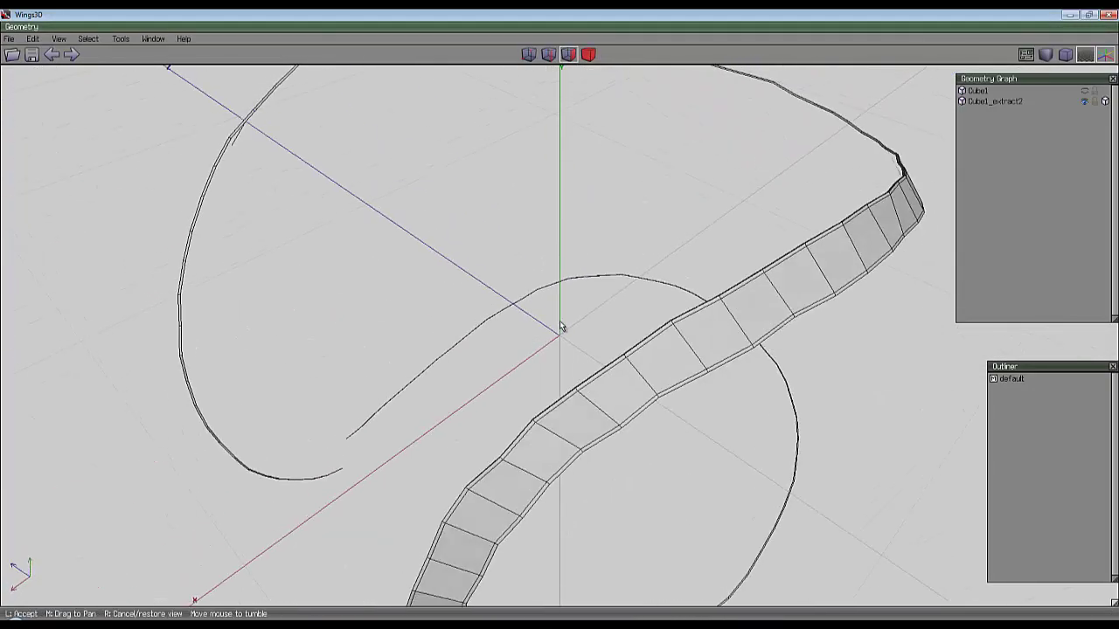
left_click(445, 265)
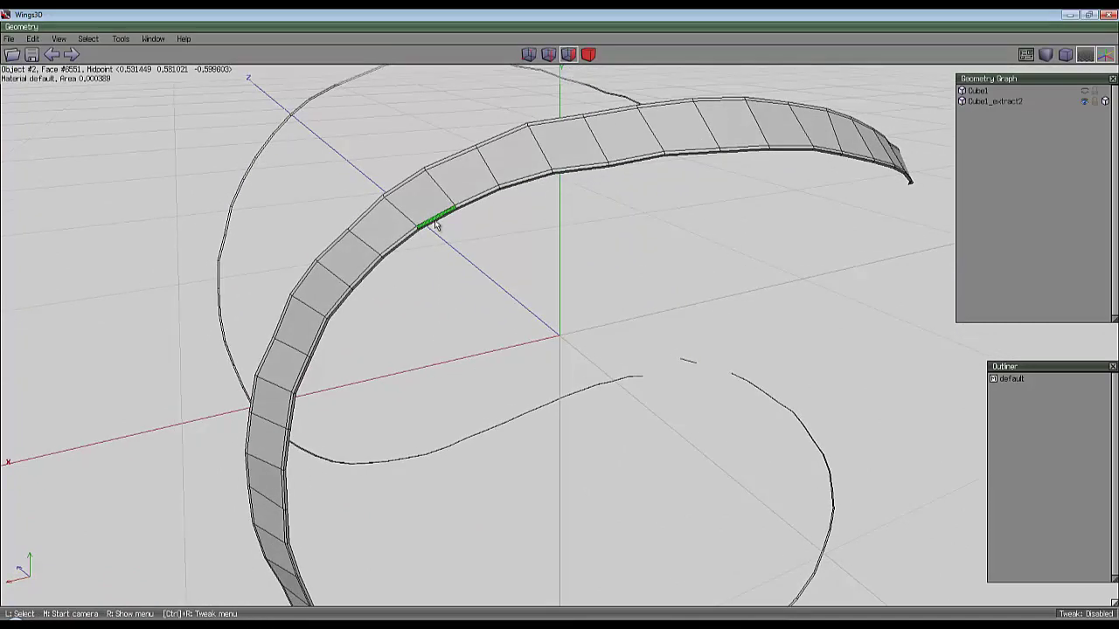
Step: Unhide the Cube1 ball object so it shows together with the extracted seam strip
left_click(1084, 90)
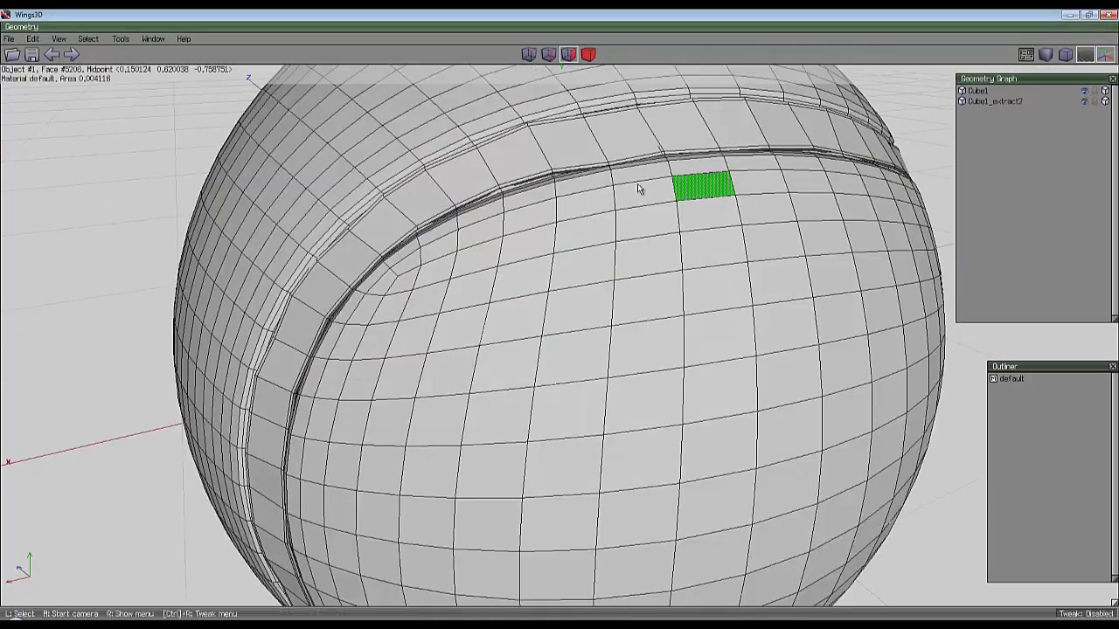
middle_click(639, 182)
right_click(559, 325)
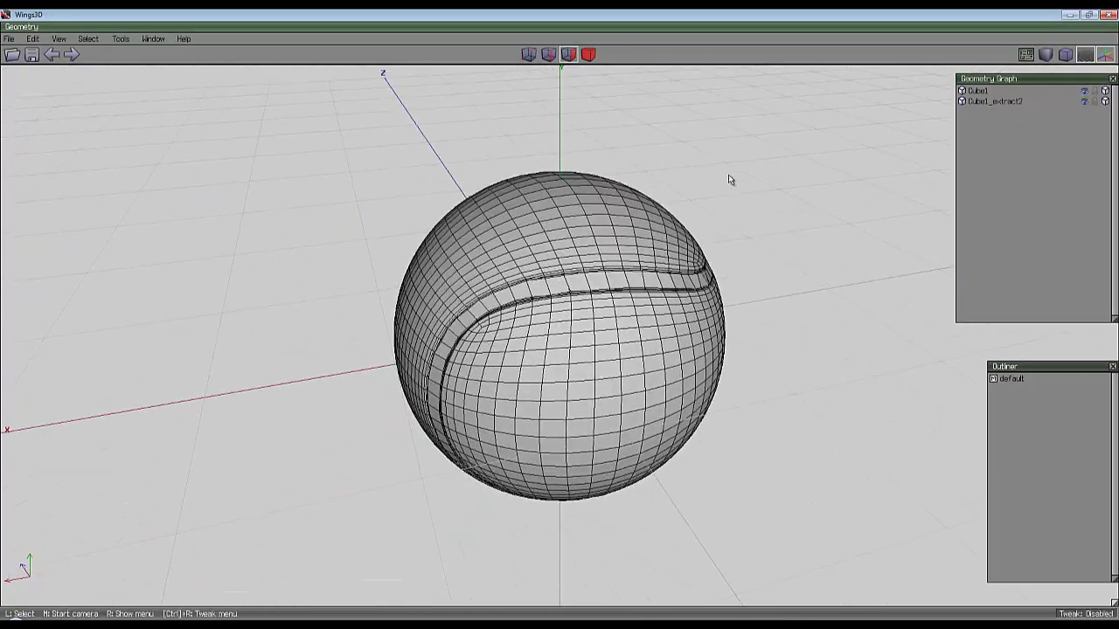
middle_click(730, 190)
scroll(560, 326, "up", 2)
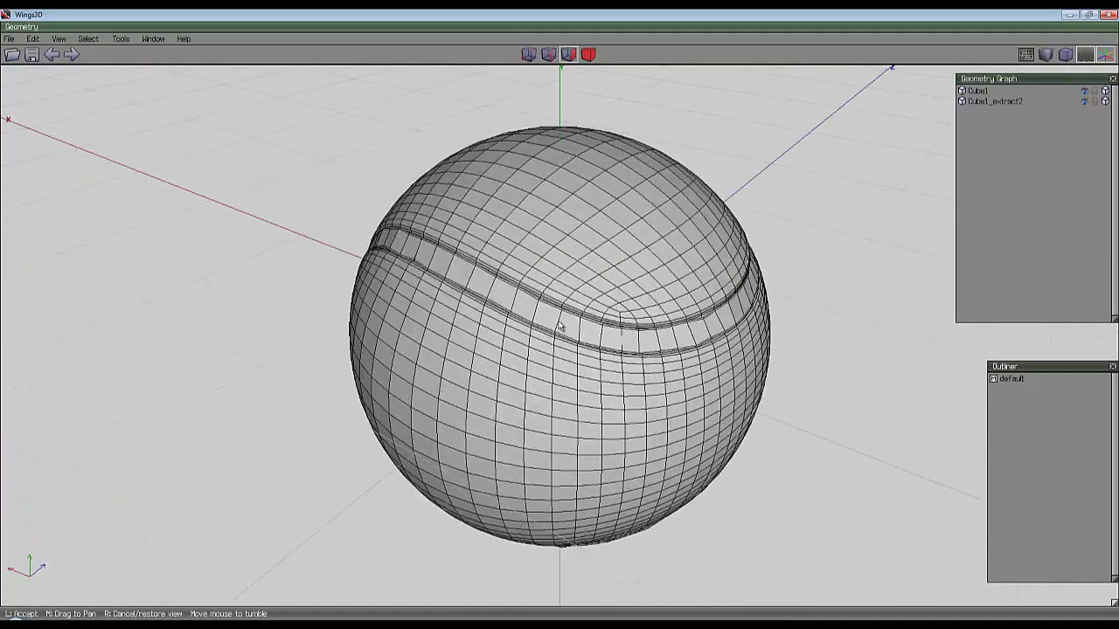
left_click(560, 325)
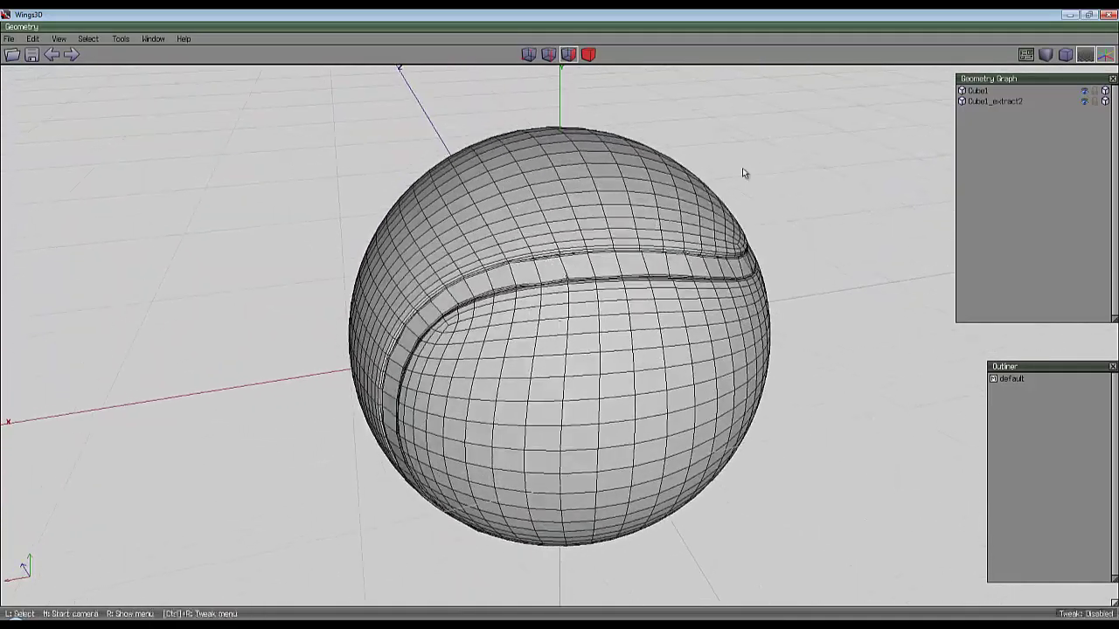
Step: Preview the ball with smooth shading and examine how the seam strip sits in the groove
key("Tab")
middle_click(649, 163)
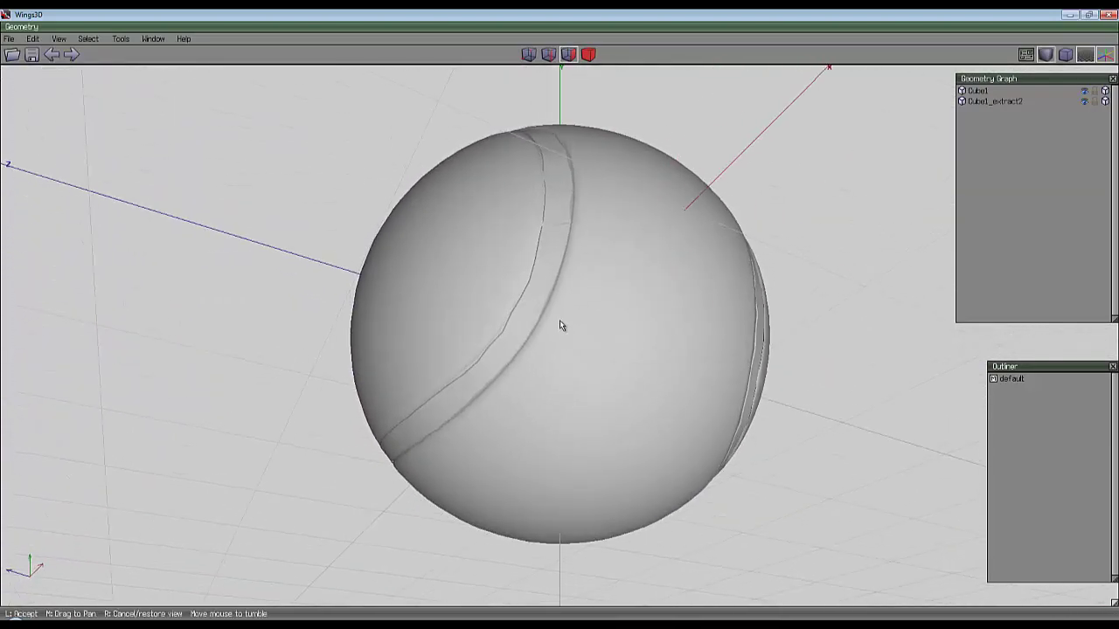
left_click(559, 322)
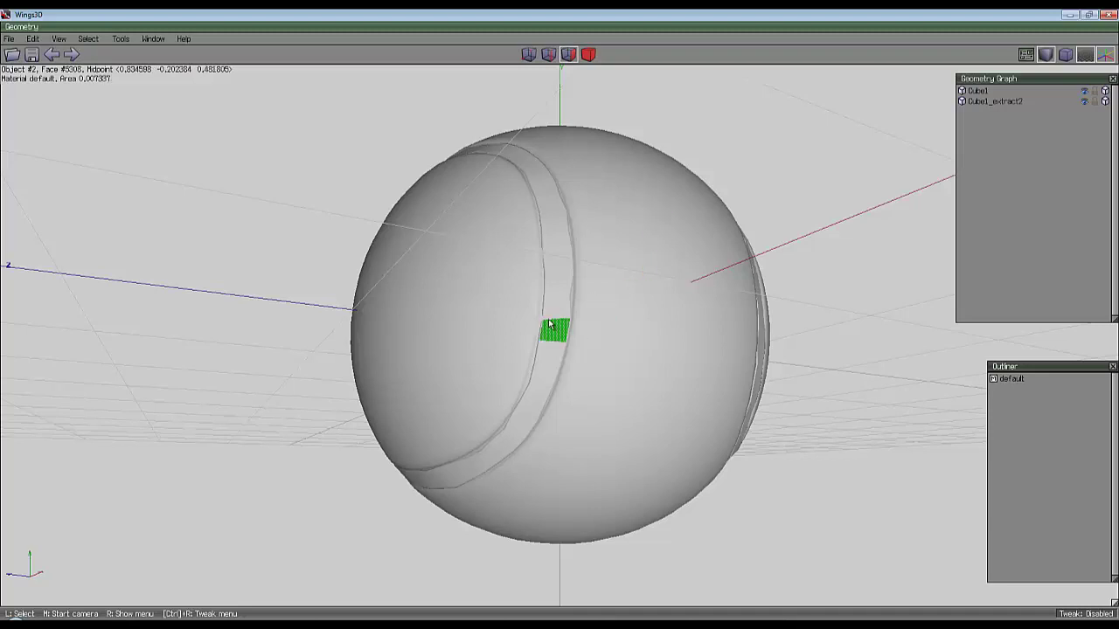
key("Tab")
scroll(560, 323, "up", 5)
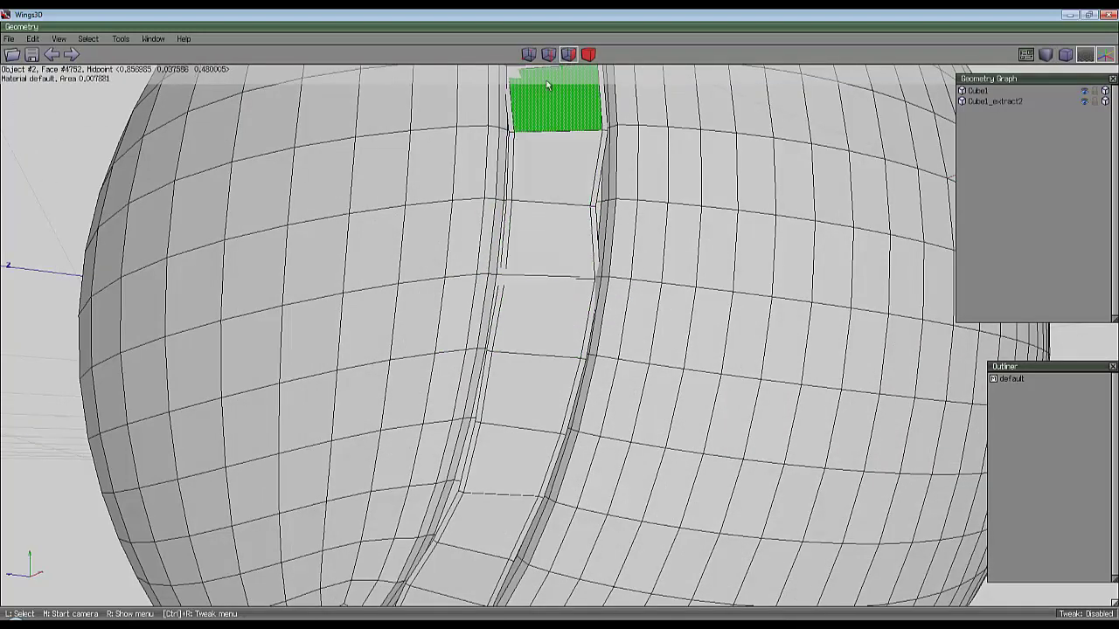
Step: Select the whole seam strip object and scale it uniformly by a slight amount, leaving it deselected when done
left_click(588, 54)
left_click(560, 149)
scroll(568, 142, "down", 5)
middle_click(575, 137)
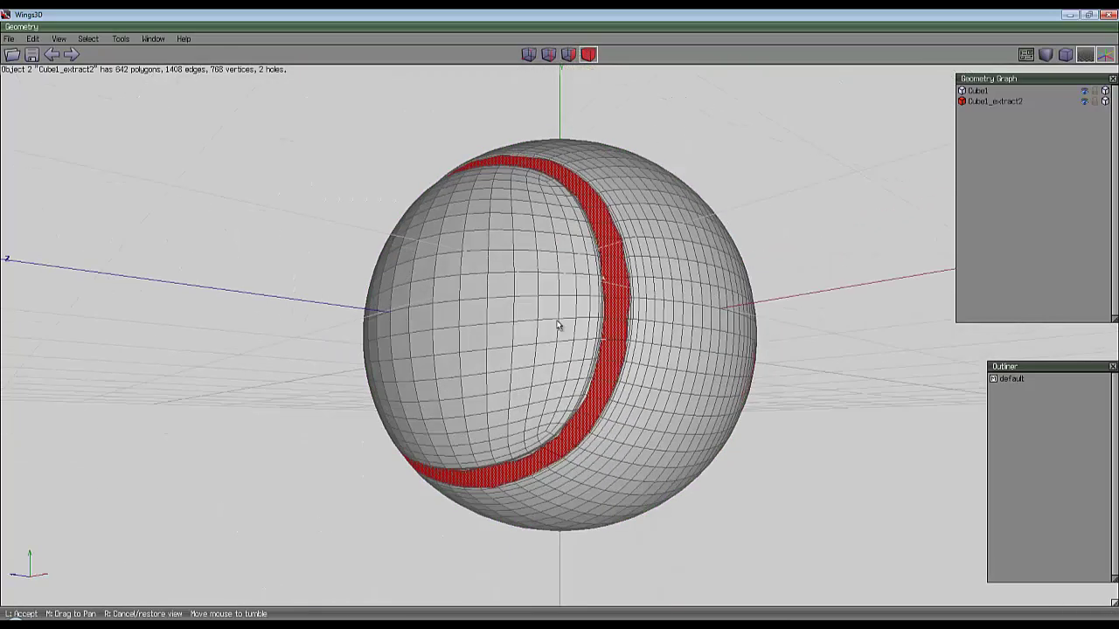
left_click(560, 324)
right_click(686, 108)
left_click(695, 133)
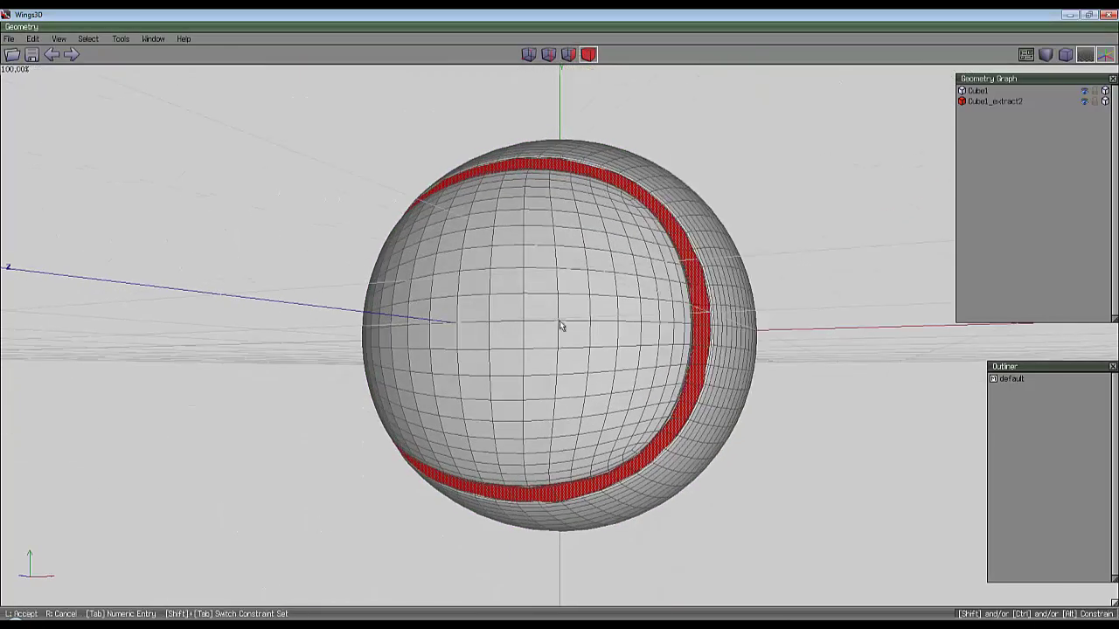
left_click(561, 325)
middle_click(561, 326)
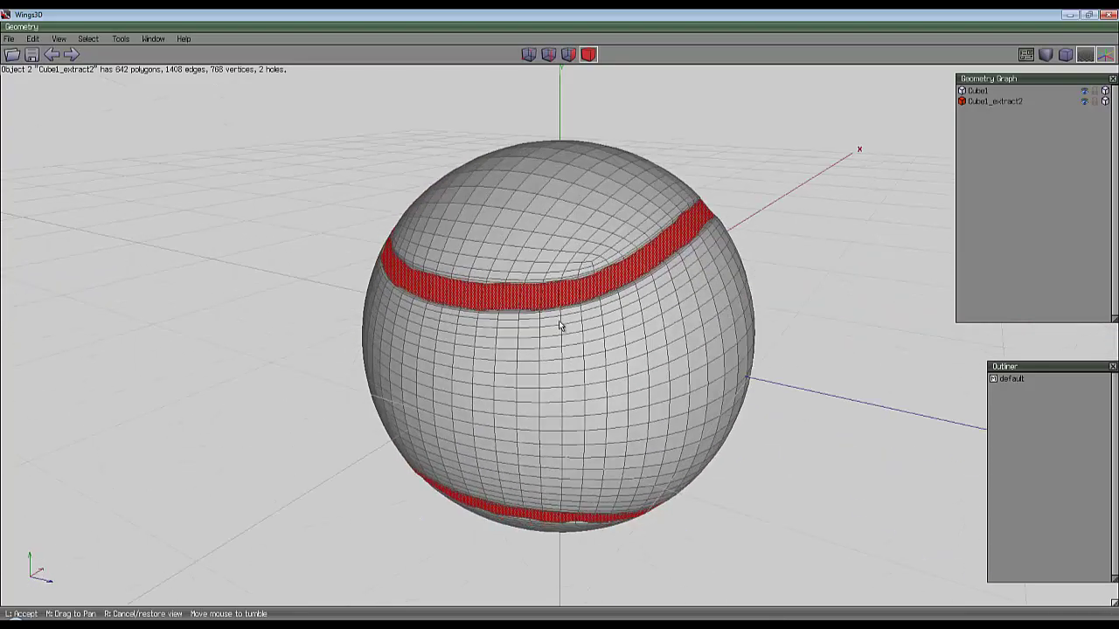
left_click(561, 326)
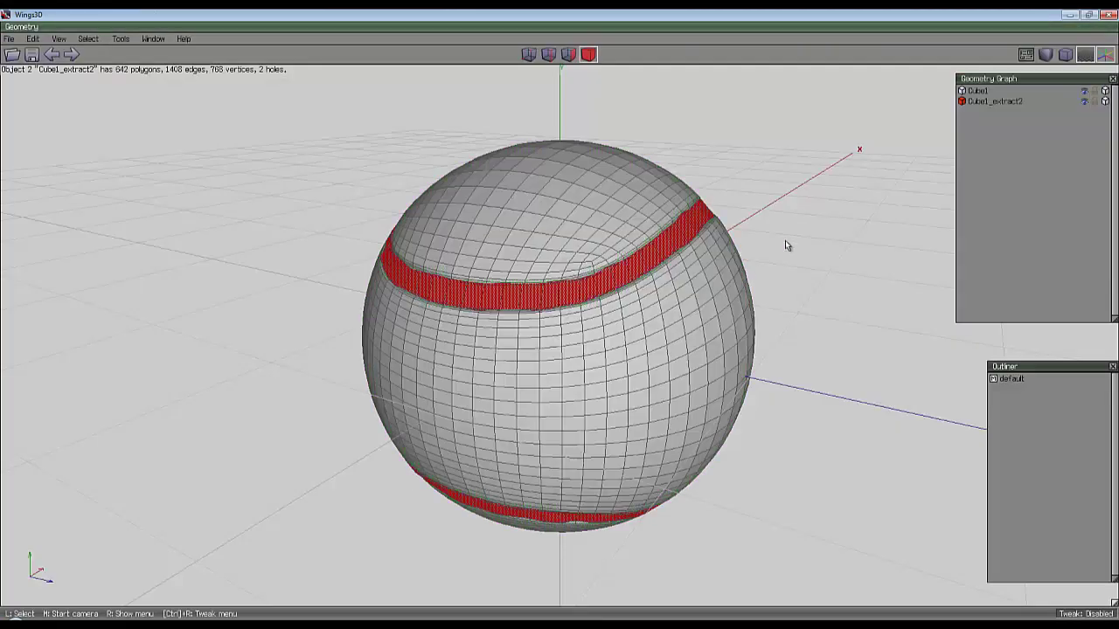
Step: Examine the fit and shape of the seam strip around the ball
middle_click(785, 240)
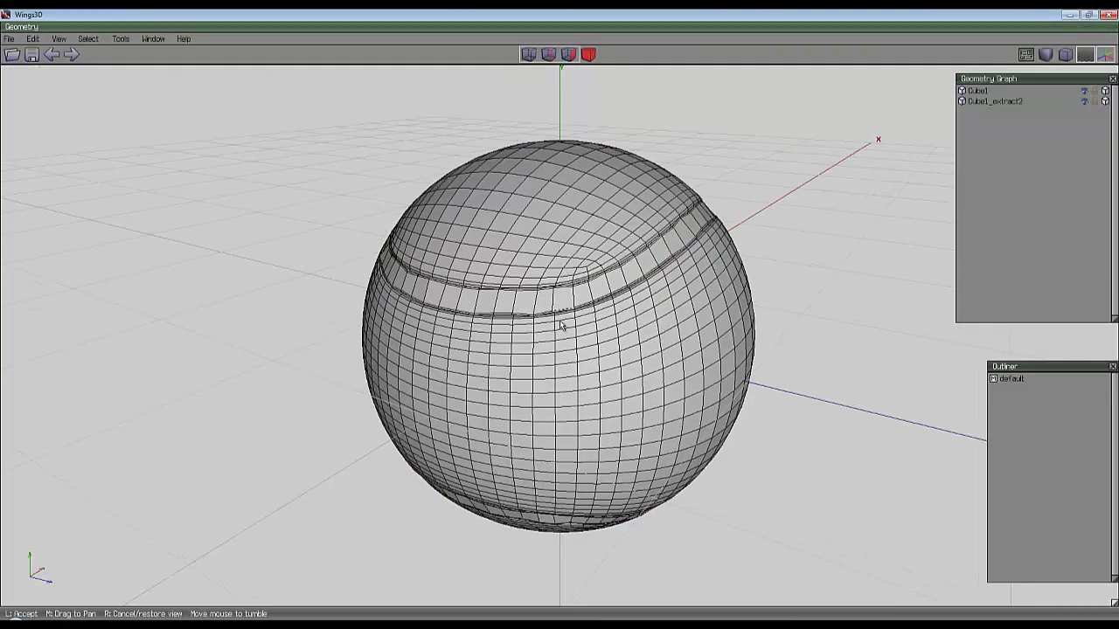
scroll(560, 325, "up", 5)
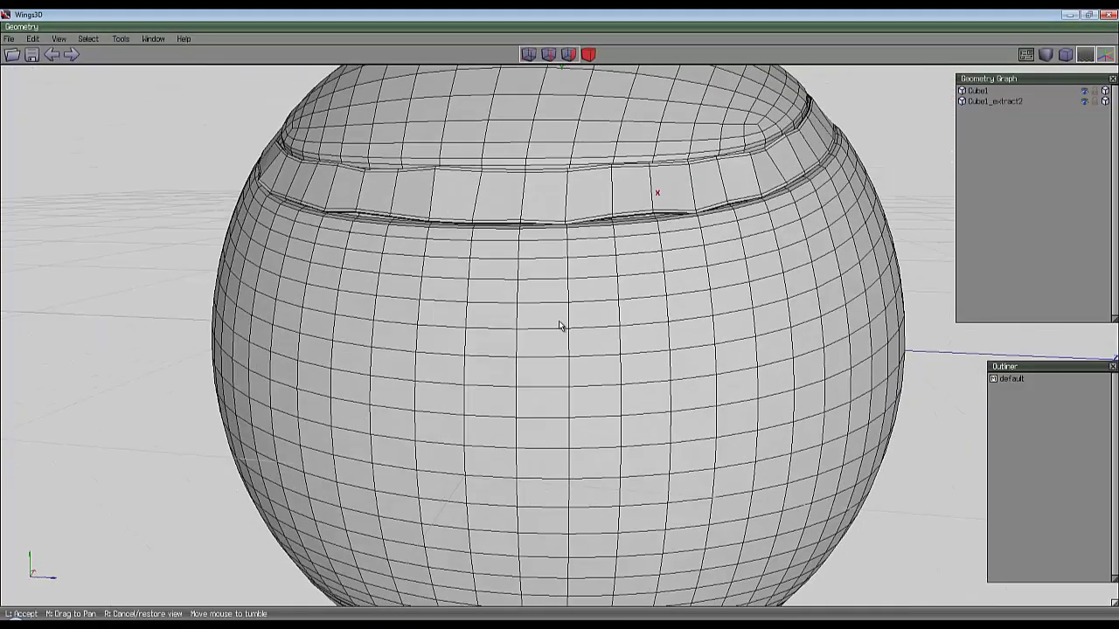
scroll(561, 325, "down", 6)
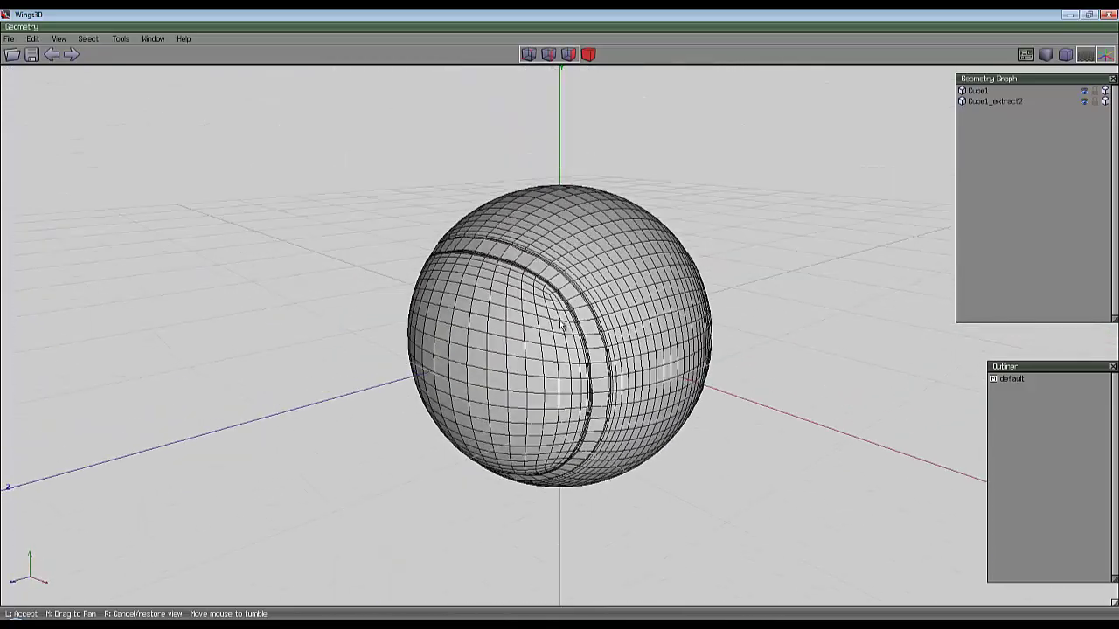
left_click(631, 260)
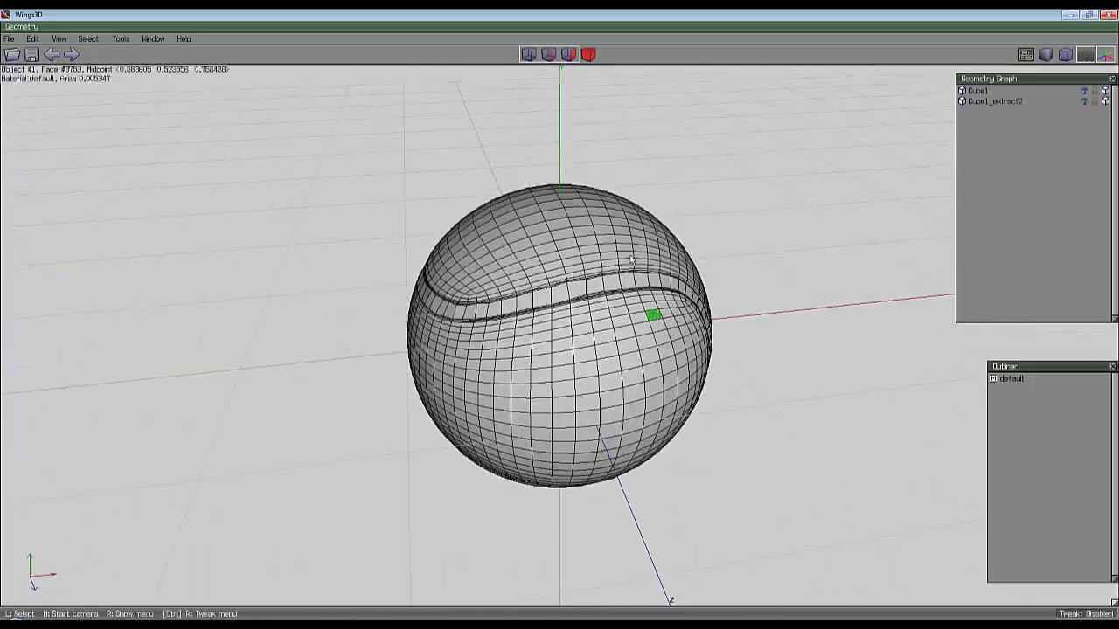
left_click(590, 55)
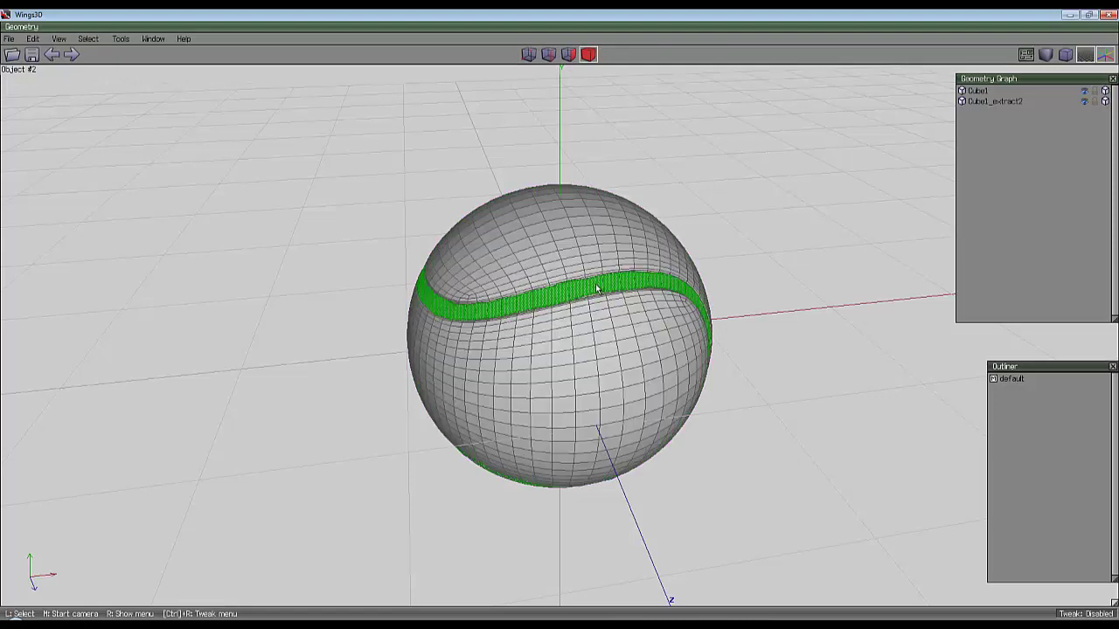
left_click(596, 283)
left_click(598, 255)
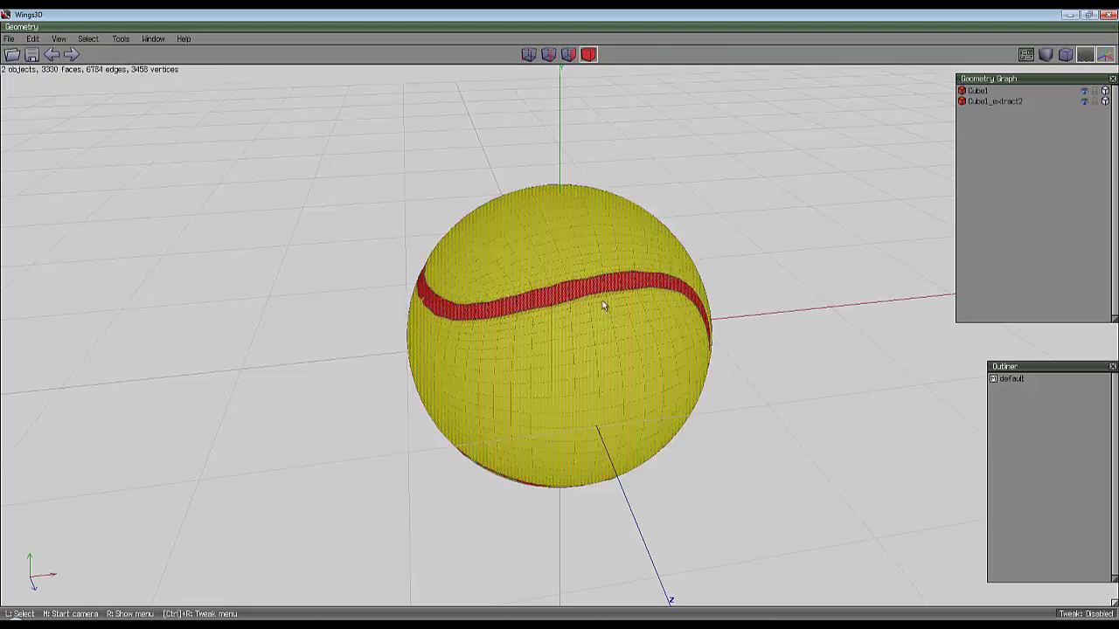
left_click(603, 305)
left_click(615, 284)
middle_click(703, 208)
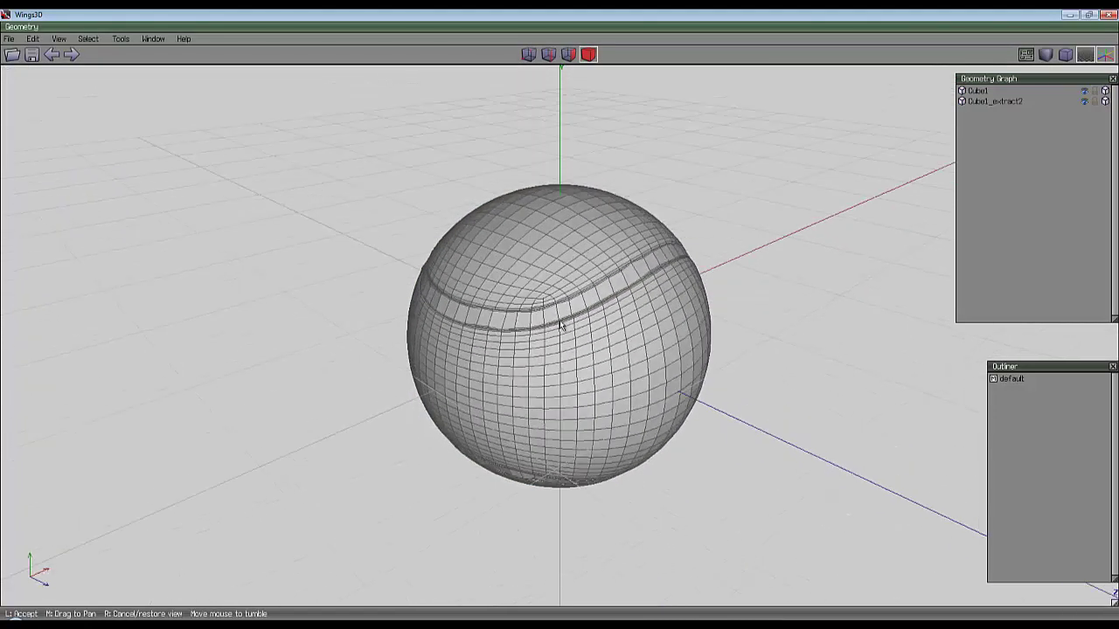
left_click(561, 325)
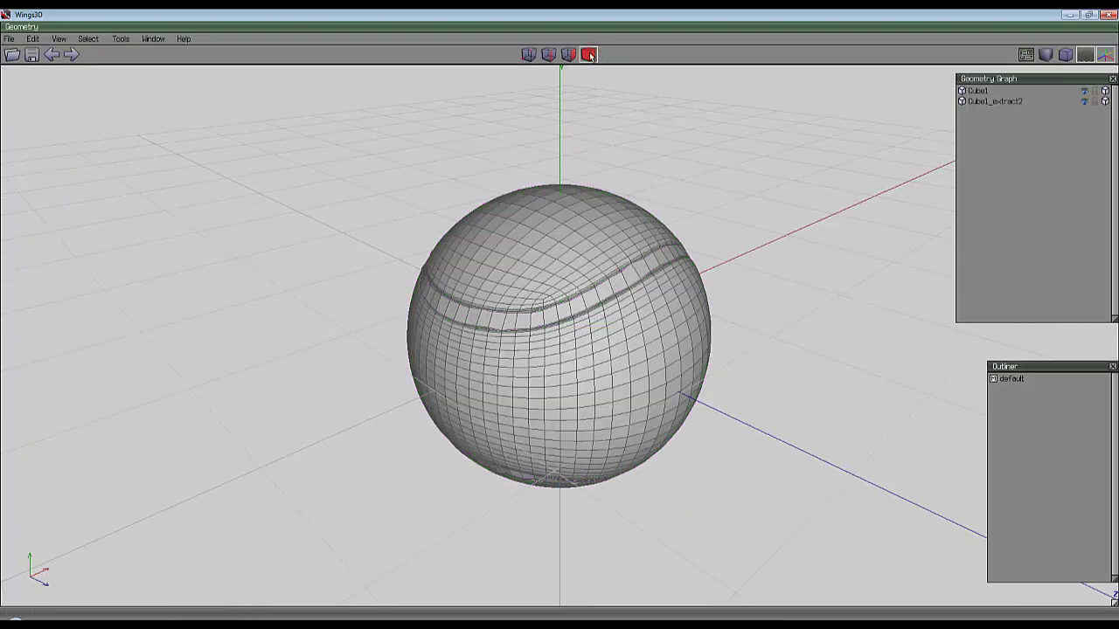
Step: Select all faces of the seam strip object and create a new material for them named Grey
left_click(656, 268)
right_click(726, 164)
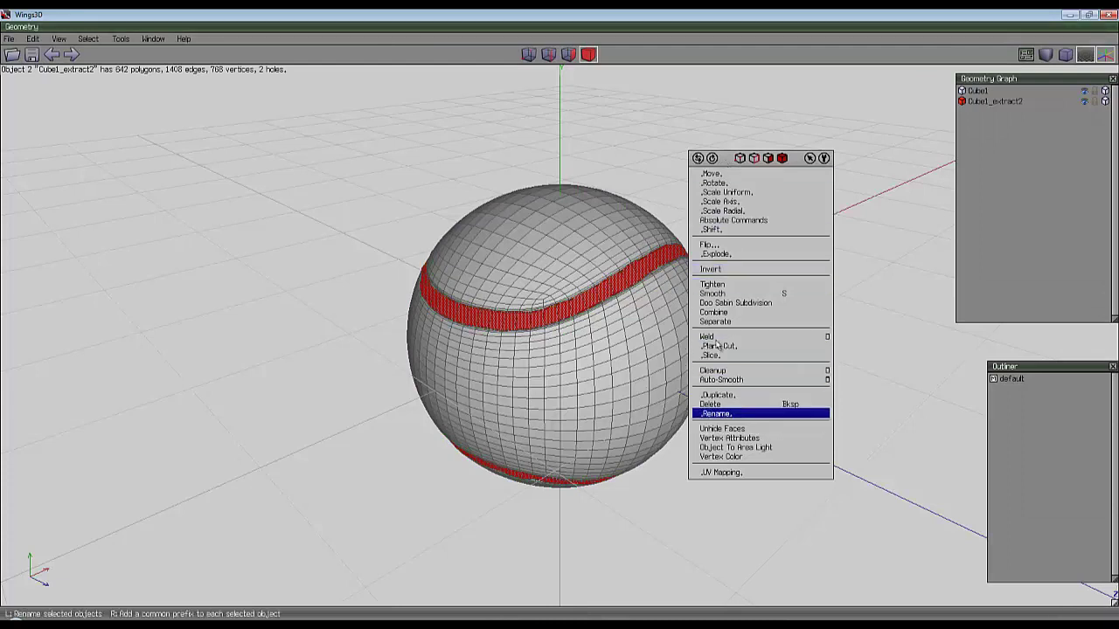
left_click(568, 56)
right_click(708, 172)
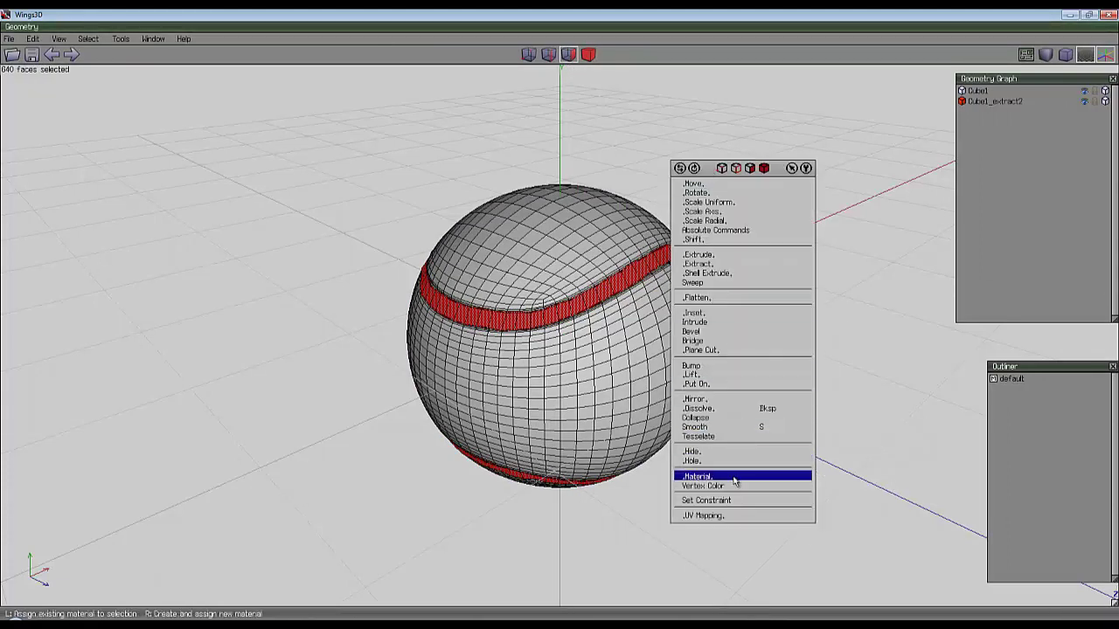
right_click(734, 478)
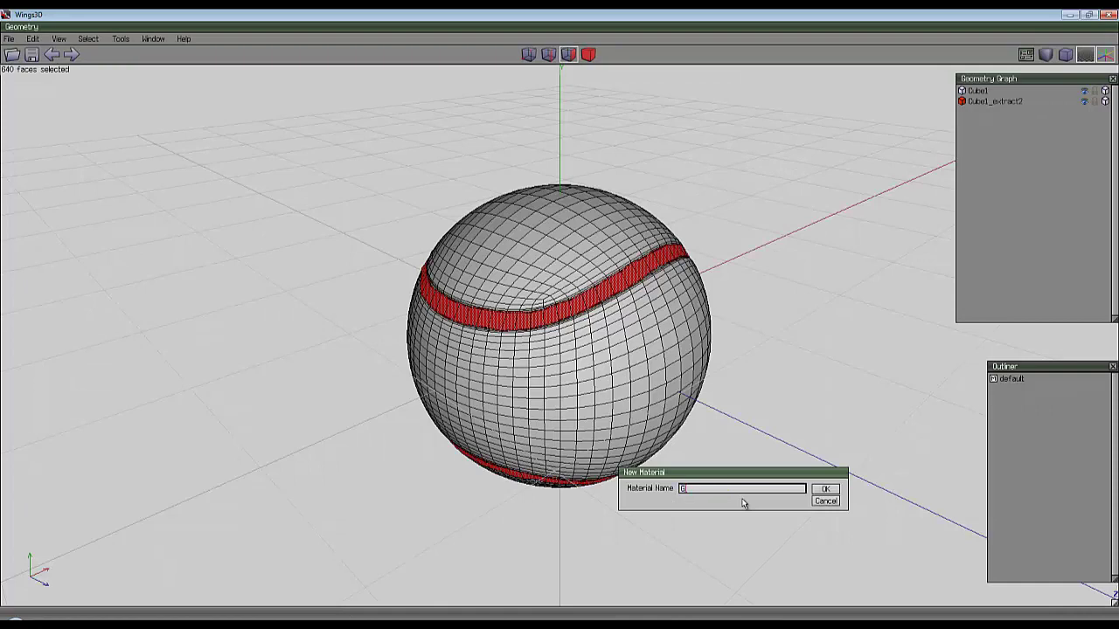
key("Return")
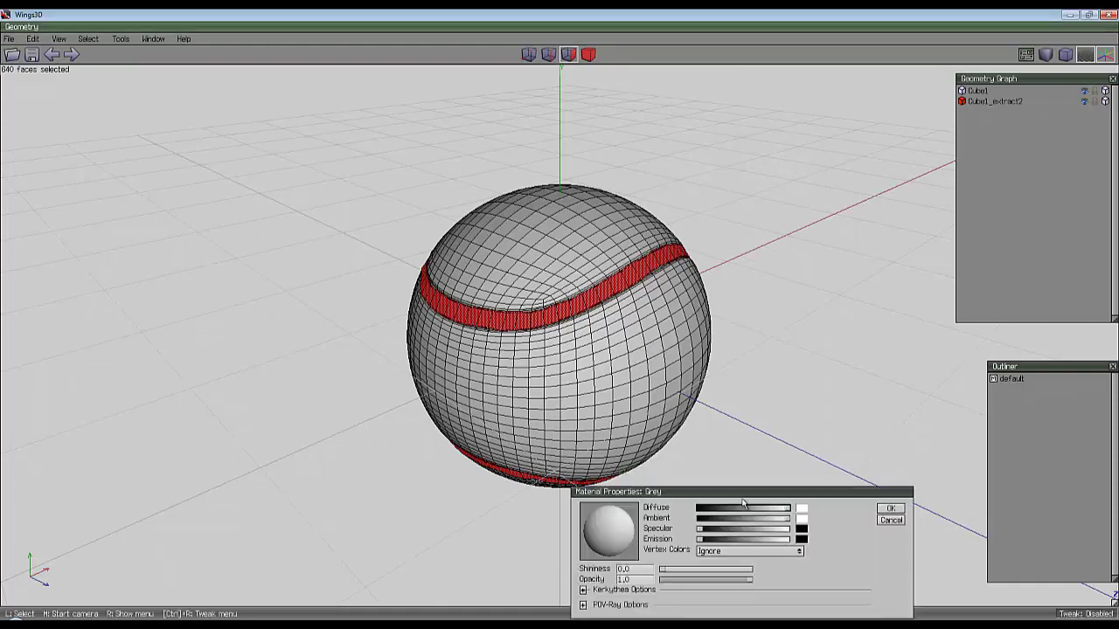
Step: Set the Grey material's diffuse colour to a light grey with a brightness value of about 0.83
left_click(799, 510)
left_click_drag(862, 585, 853, 583)
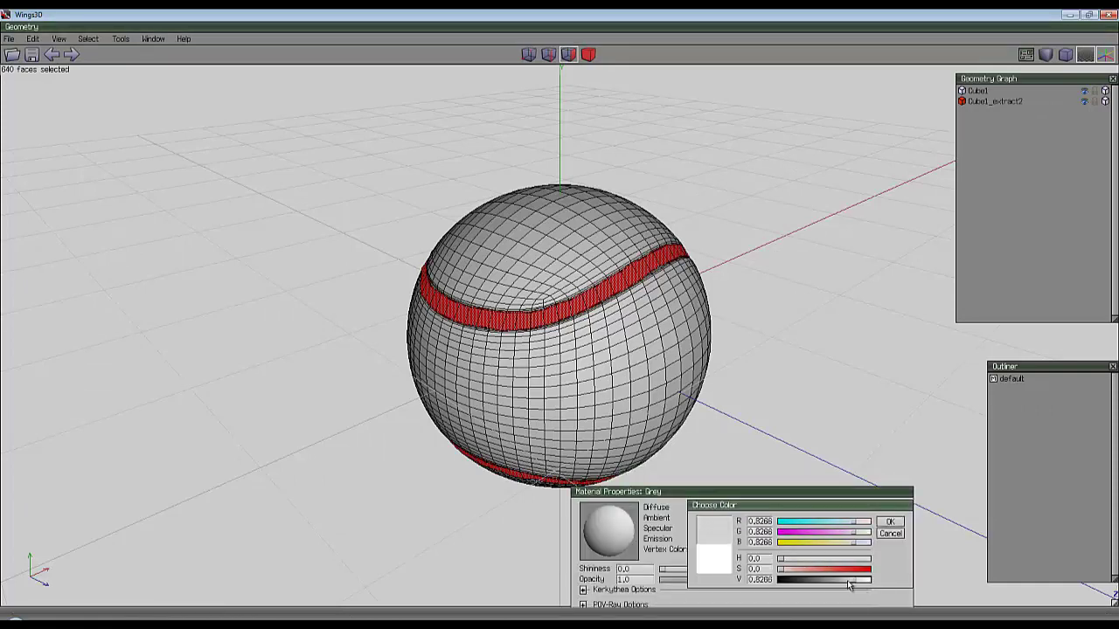
left_click(899, 523)
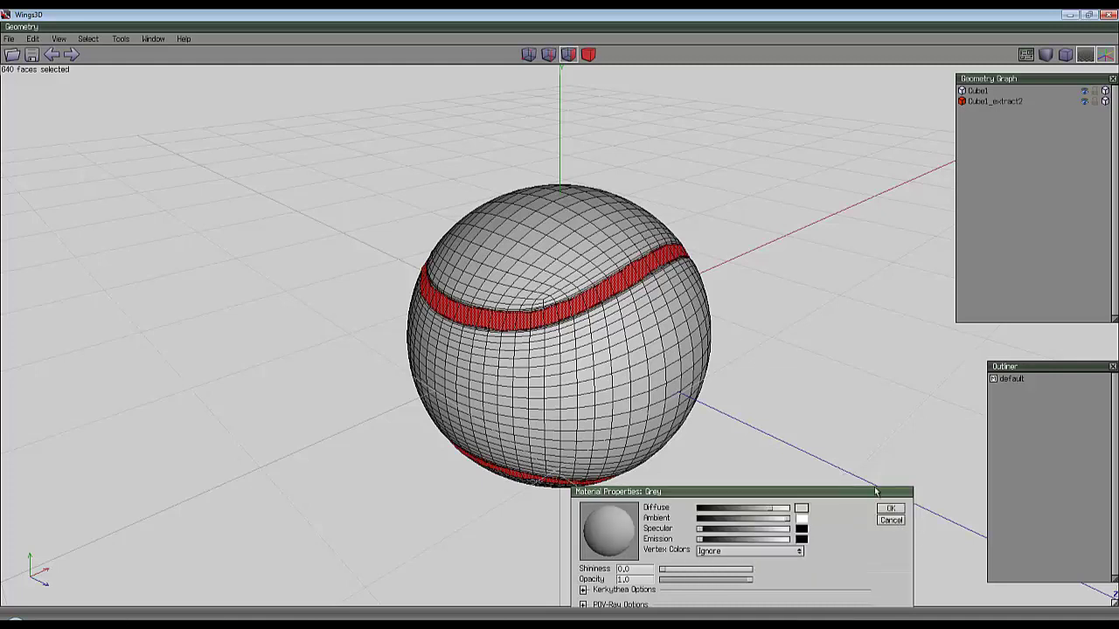
left_click(891, 508)
Step: Select only the faces of the Cube1 ball and create a new material for them named Green
left_click(963, 91)
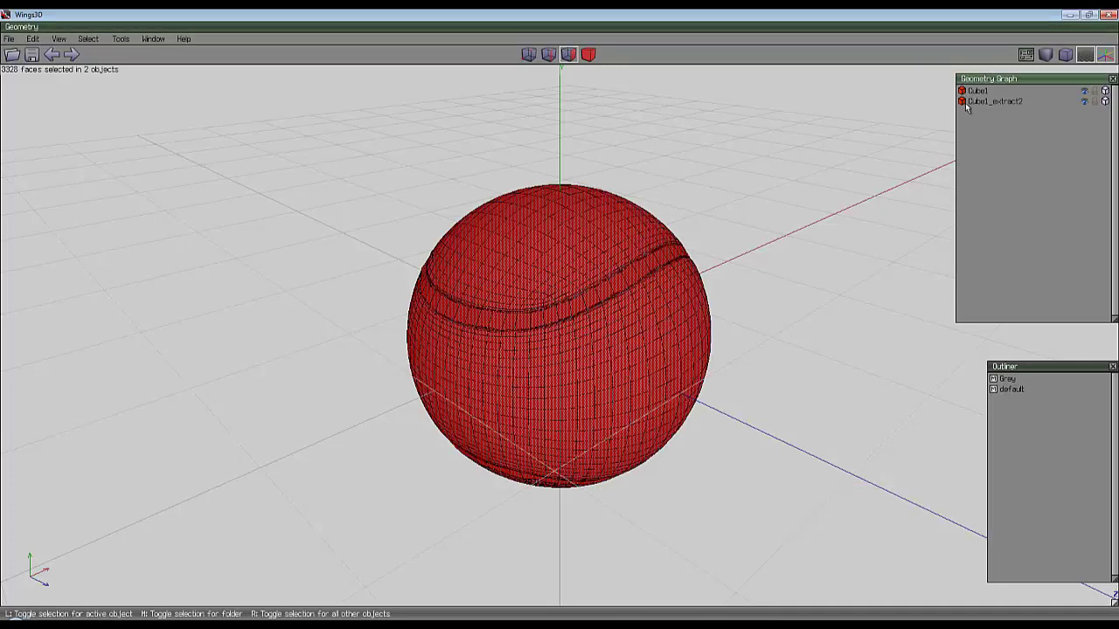
left_click(963, 101)
right_click(647, 142)
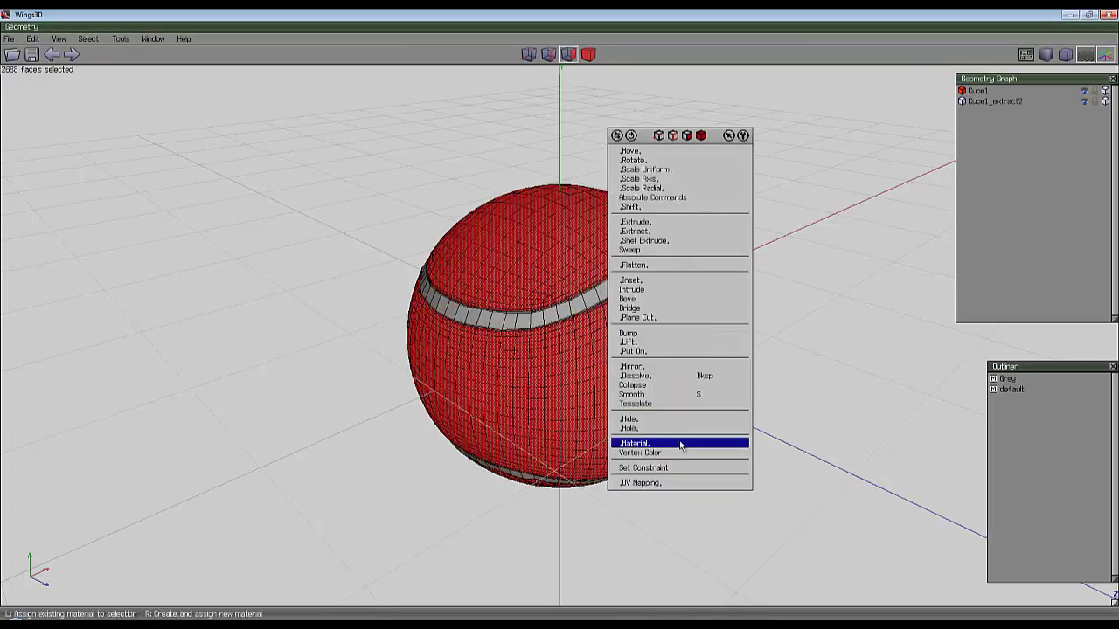
right_click(681, 444)
type("Gr")
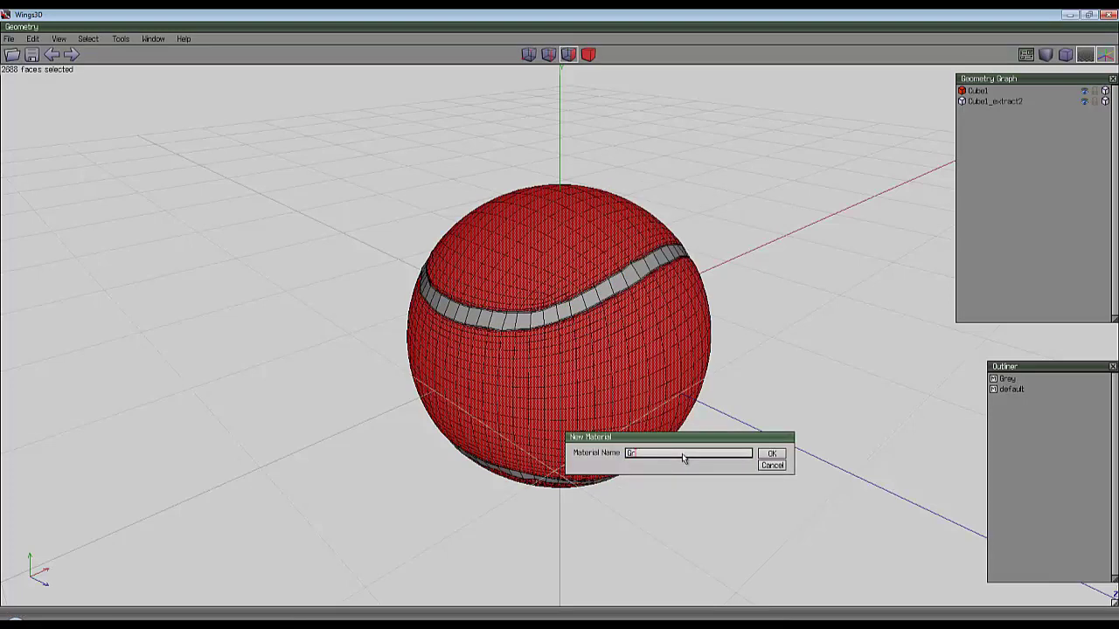
type("een")
key("Return")
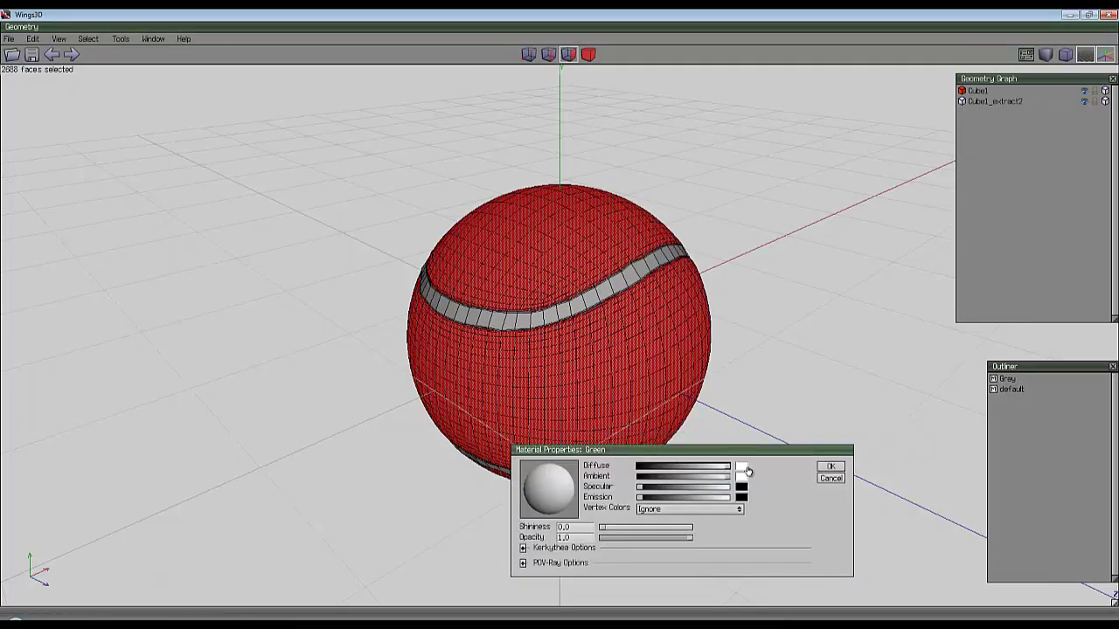
Step: Set the Green material's diffuse colour to a pale yellow-green of about R 0.83, G 1.0, B 0.67
left_click(747, 469)
left_click_drag(811, 480, 782, 510)
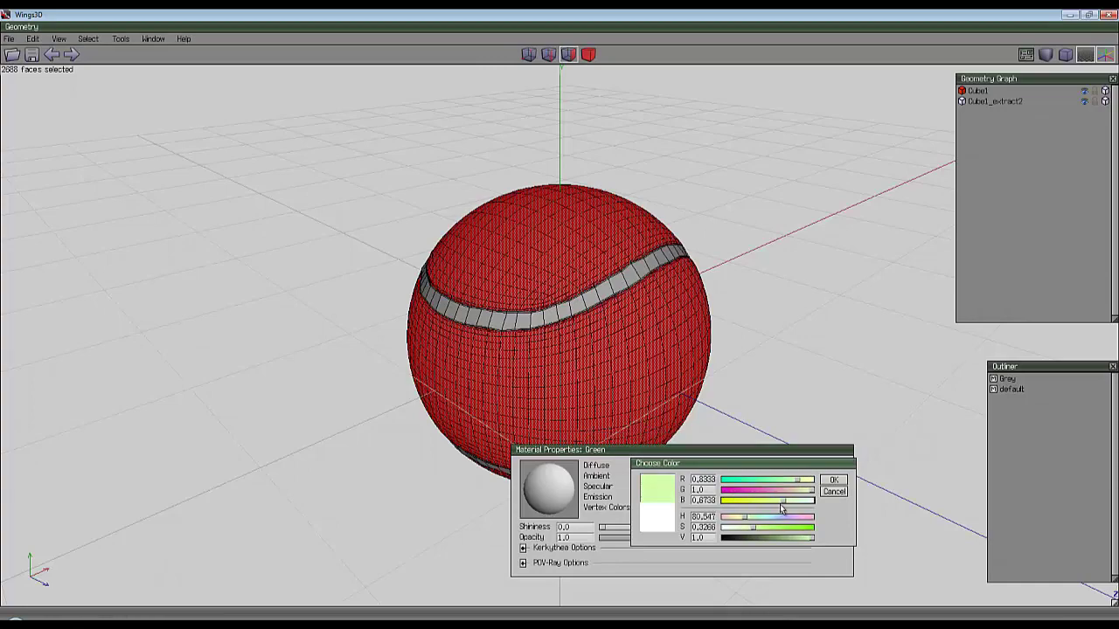
left_click(831, 482)
left_click(830, 466)
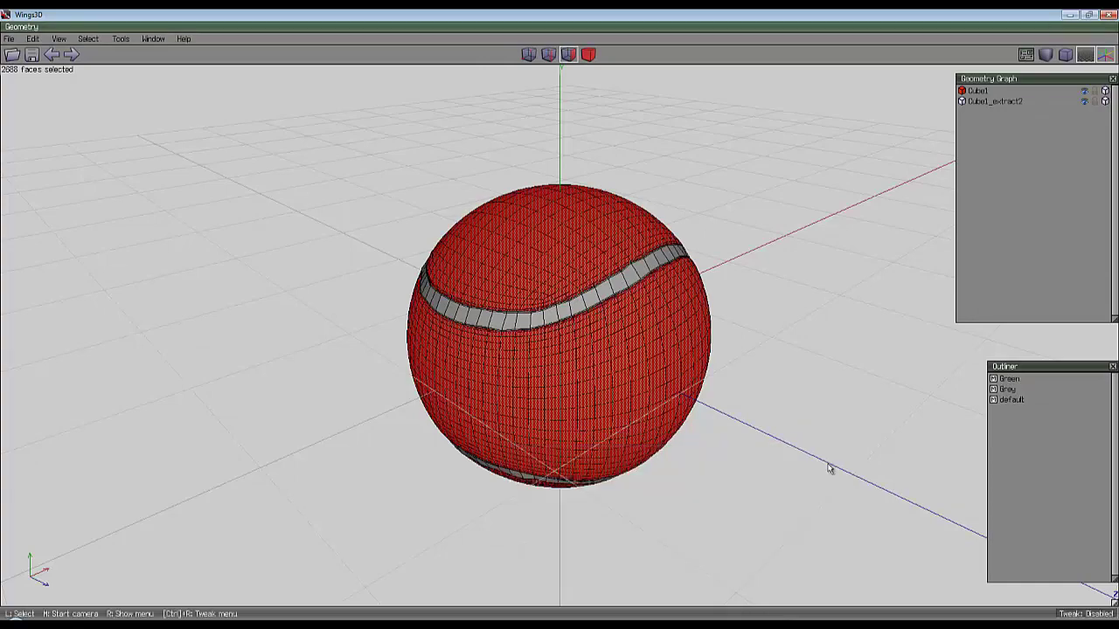
Step: Clear the selection and examine the coloured ball and its seam from different sides
key("space")
middle_click(829, 468)
scroll(561, 325, "down", 4)
scroll(560, 325, "up", 5)
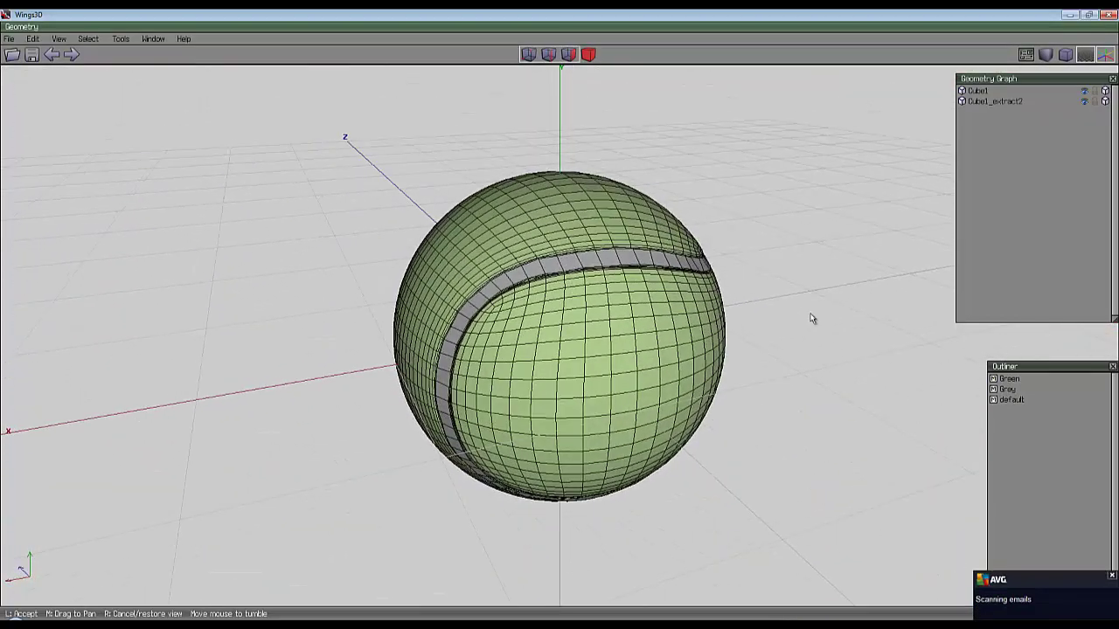
left_click(822, 301)
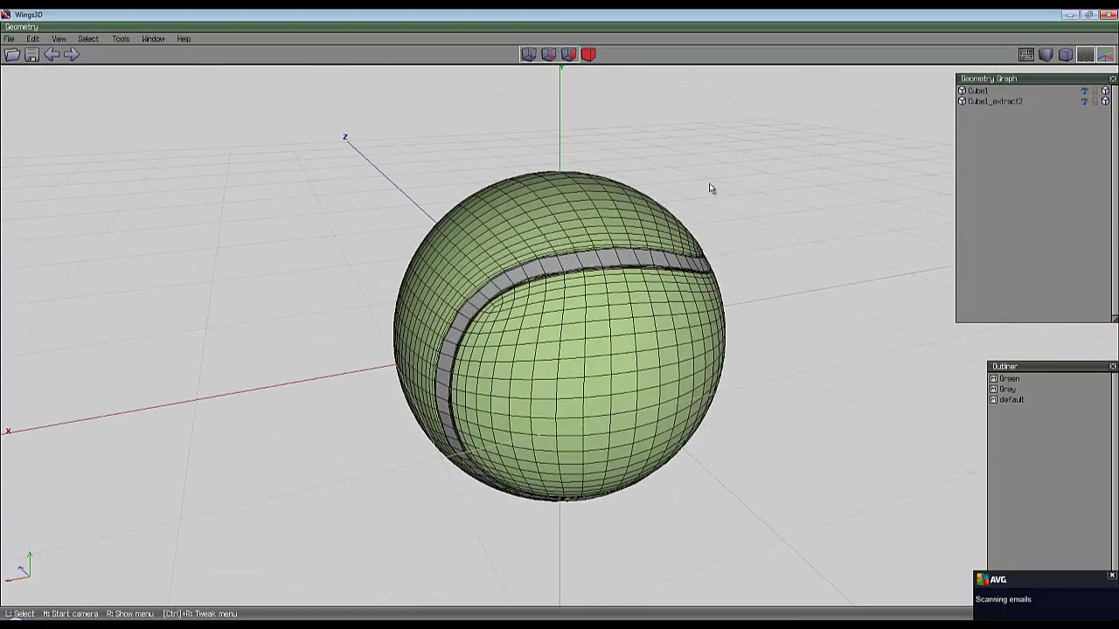